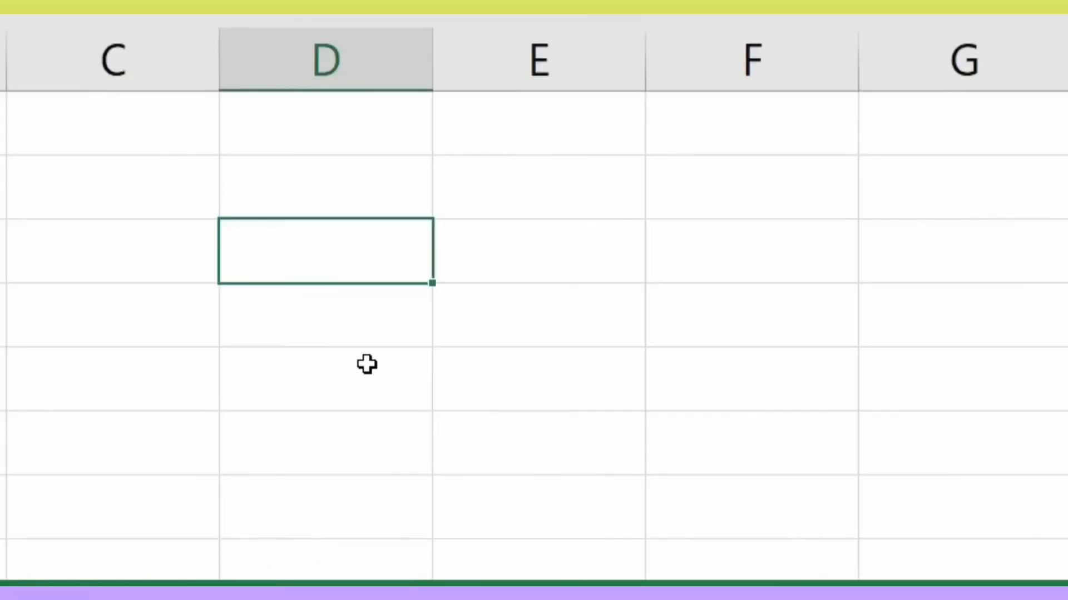
Enter the year labels 2018-19 in cell D3 and 2019-20 in cell D4
text(1)
key(BackSpace)
text(2018-19)
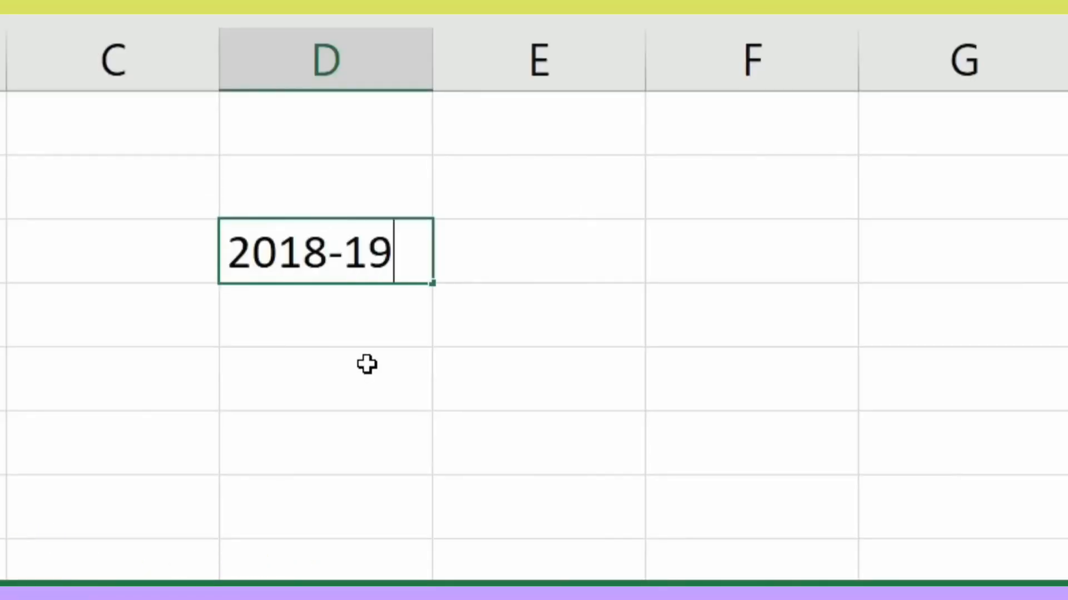
key(Return)
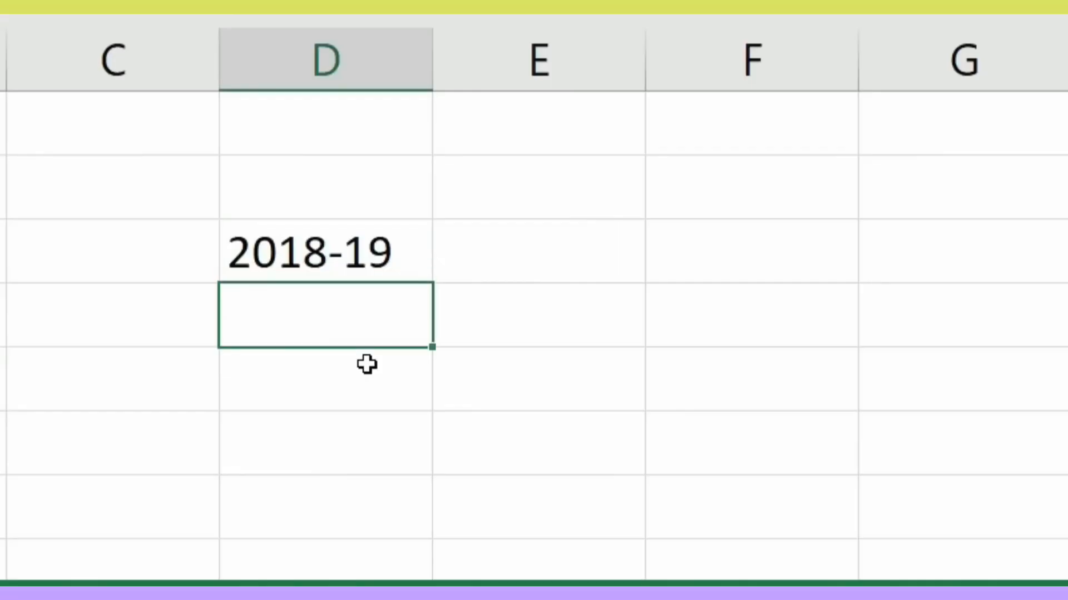
text(201)
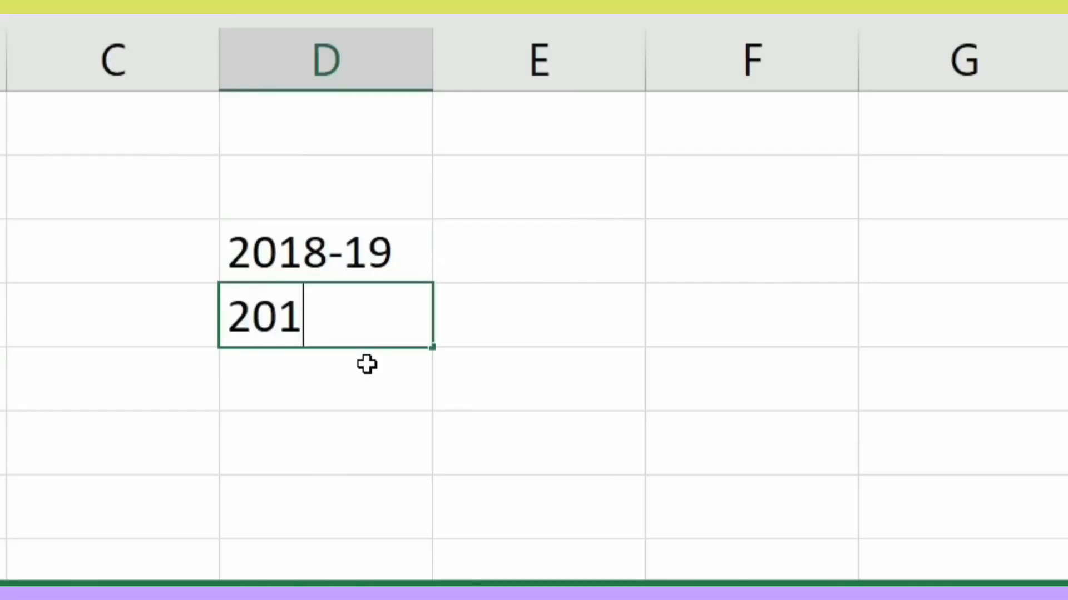
text(9-20)
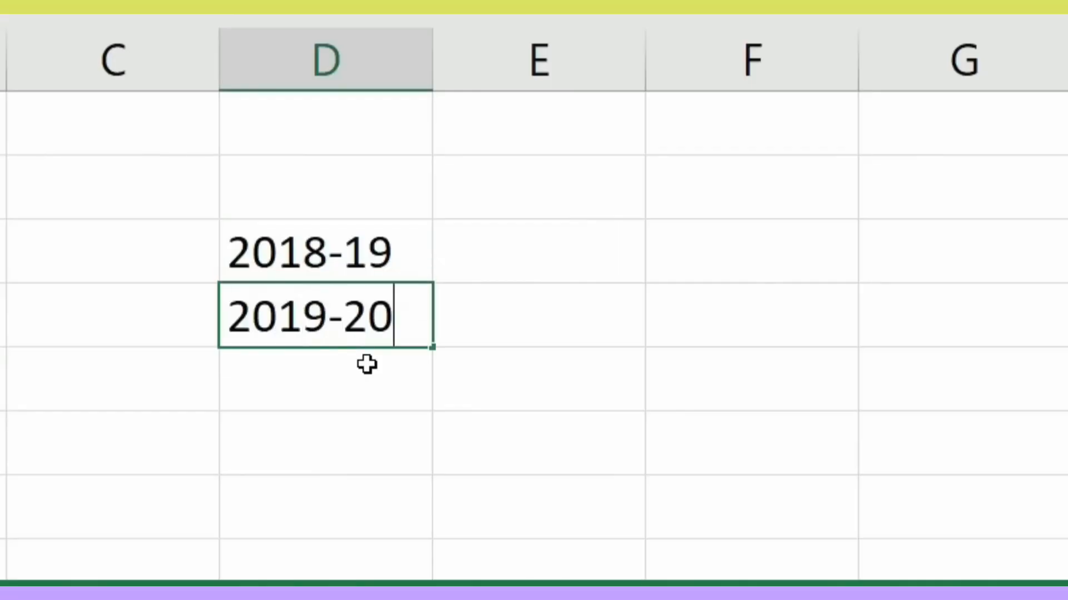
key(Return)
Enter Jan in cell E2 and fill the month series across row 2 through Dec in P2
click(533, 185)
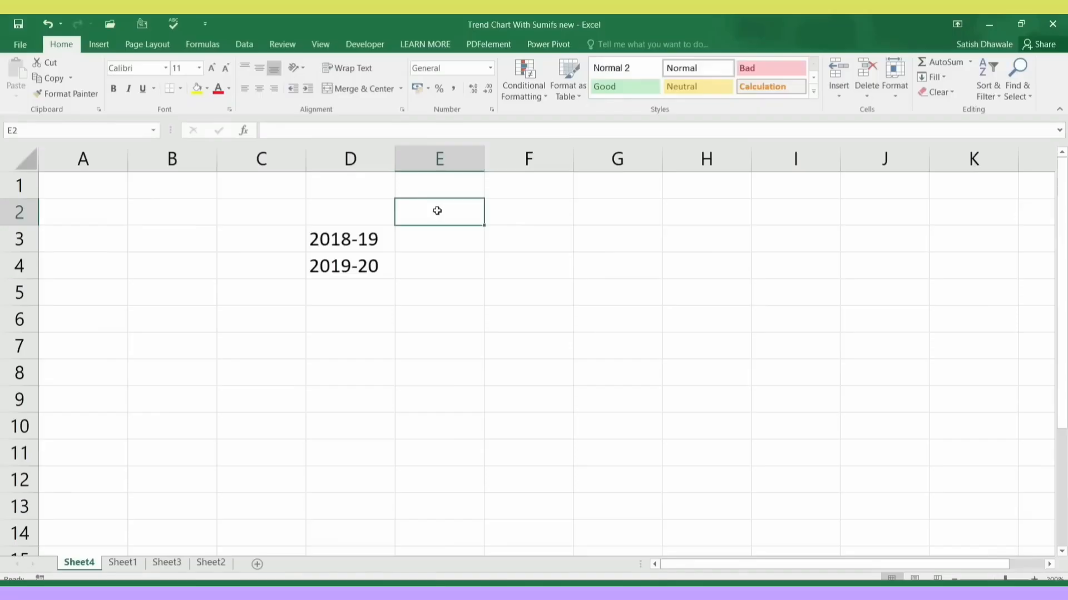
text(Jan)
key(ctrl+Return)
drag(484, 226, 1005, 217)
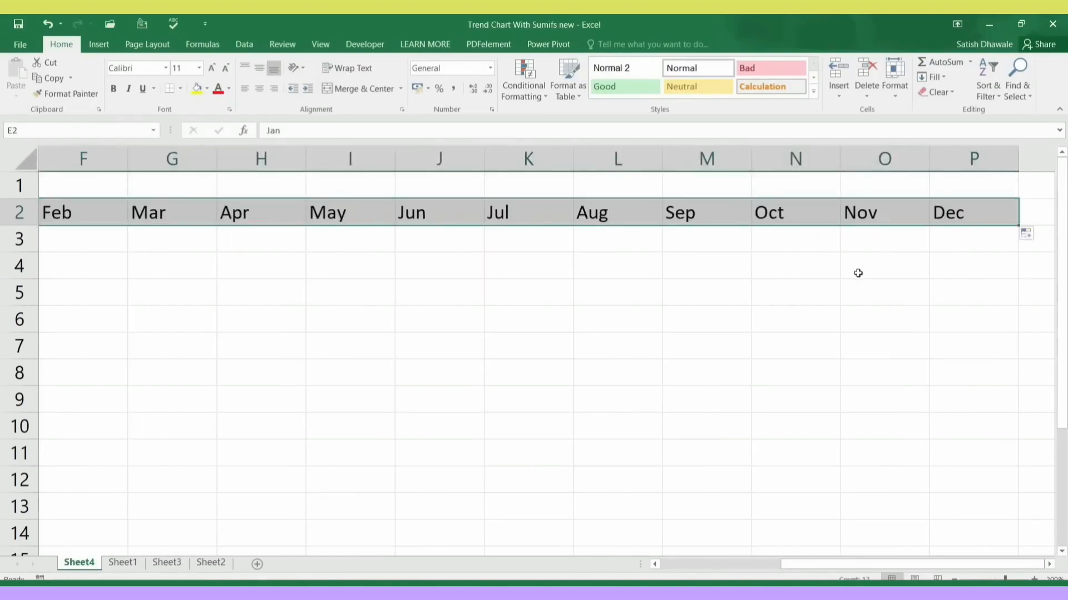
Try autofitting the width of the month columns E to P, and undo it
scroll(528, 246, left, 5)
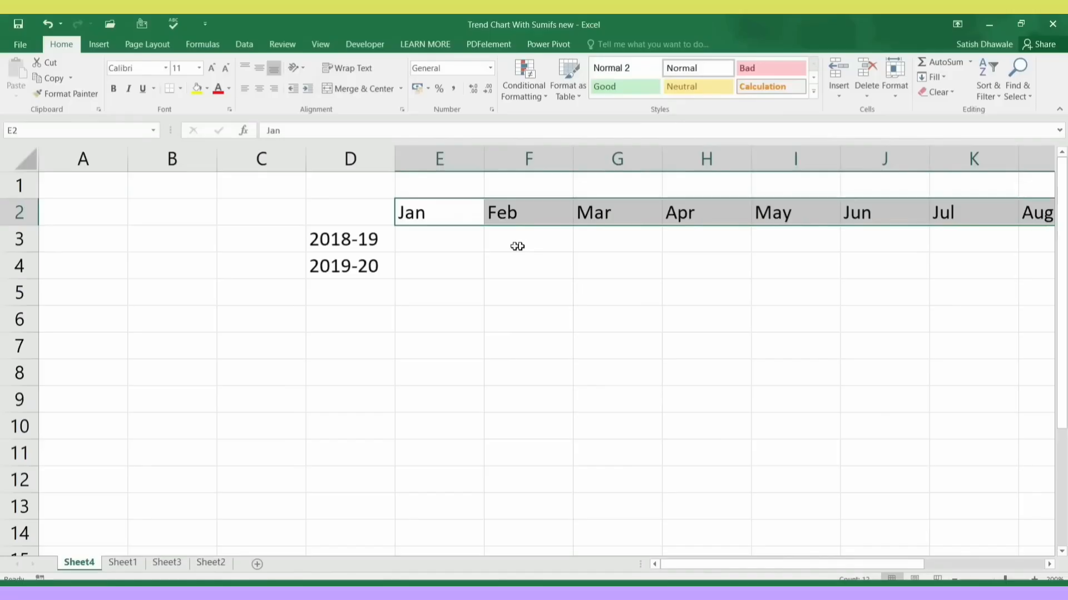
click(895, 78)
click(916, 177)
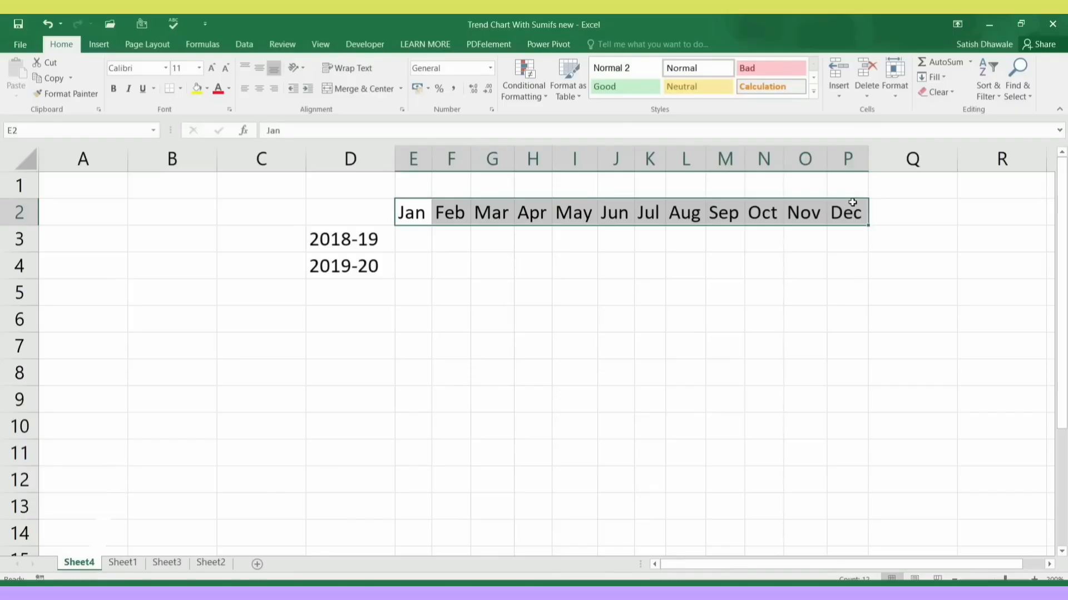
key(ctrl+z)
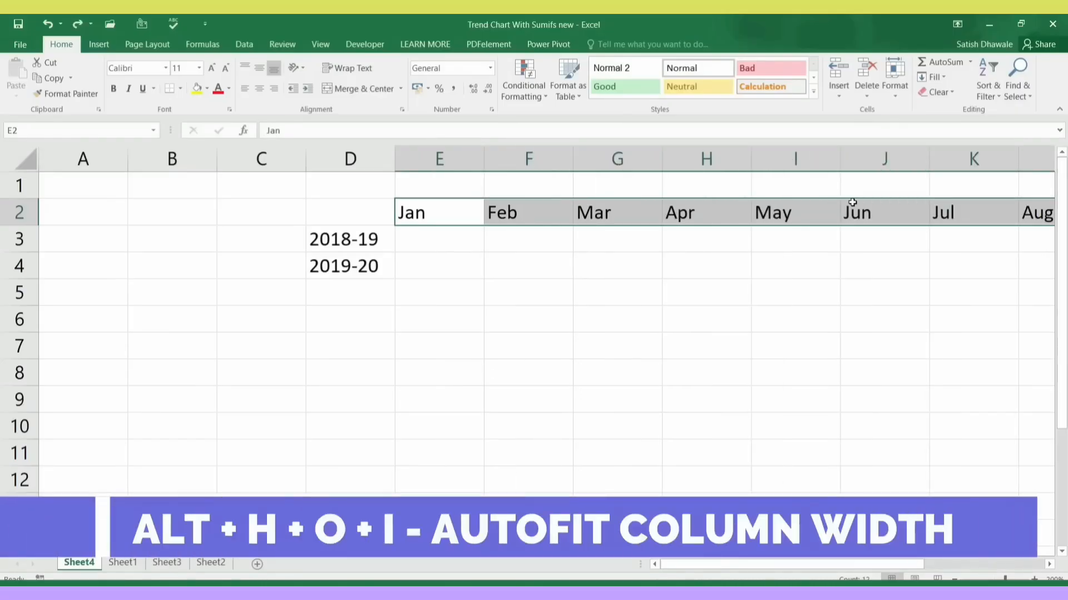
Autofit the column widths of the month headers in E2:P2
key(alt+h)
key(o)
key(i)
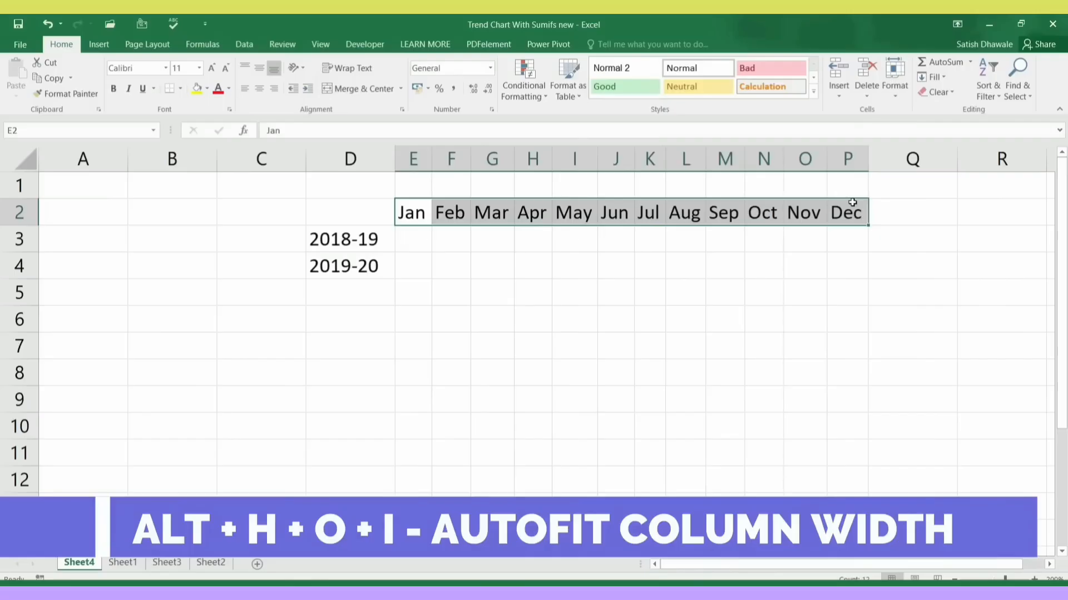
Apply all borders to the year-by-month table in D2:P4
click(418, 242)
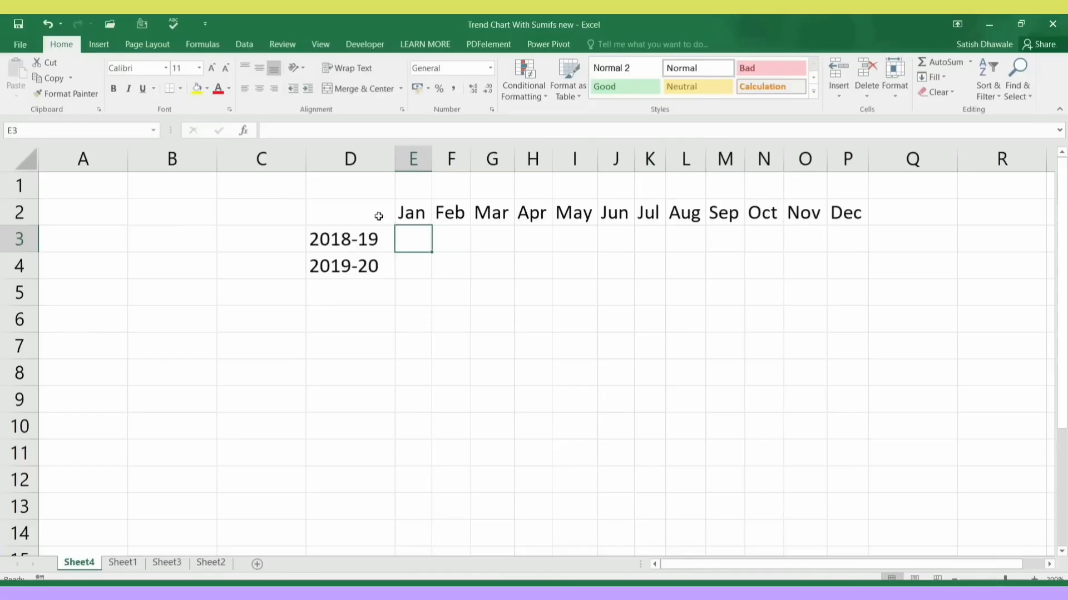
drag(378, 216, 848, 270)
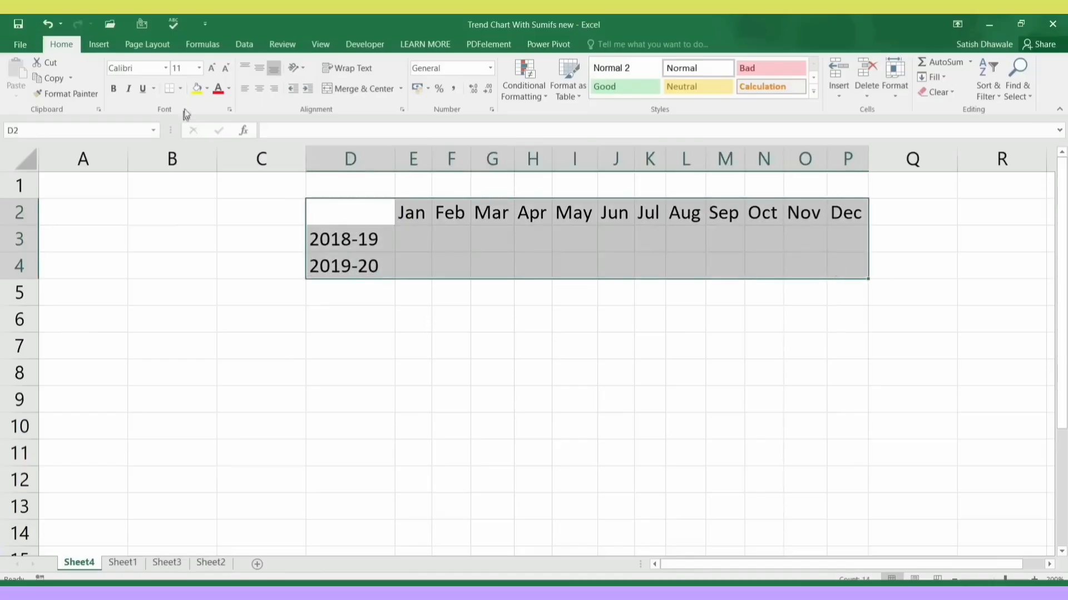
click(179, 88)
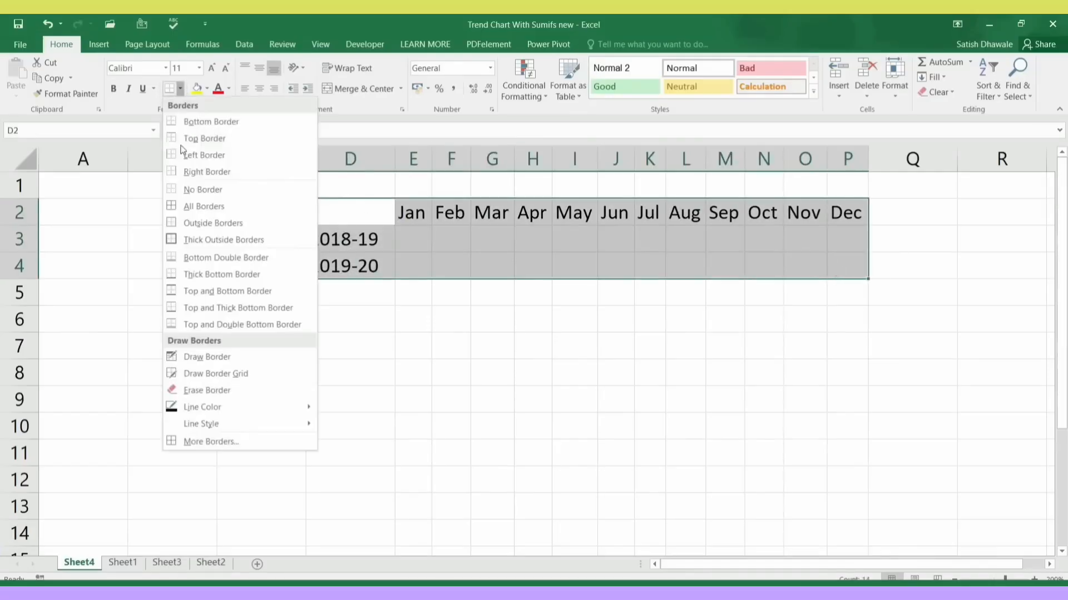
click(194, 206)
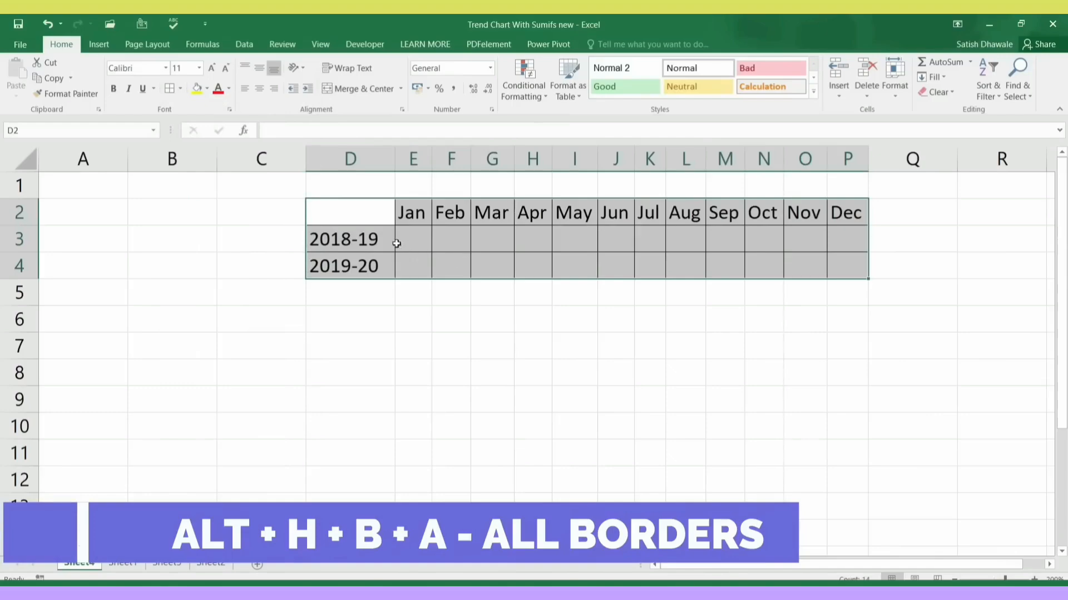
click(397, 242)
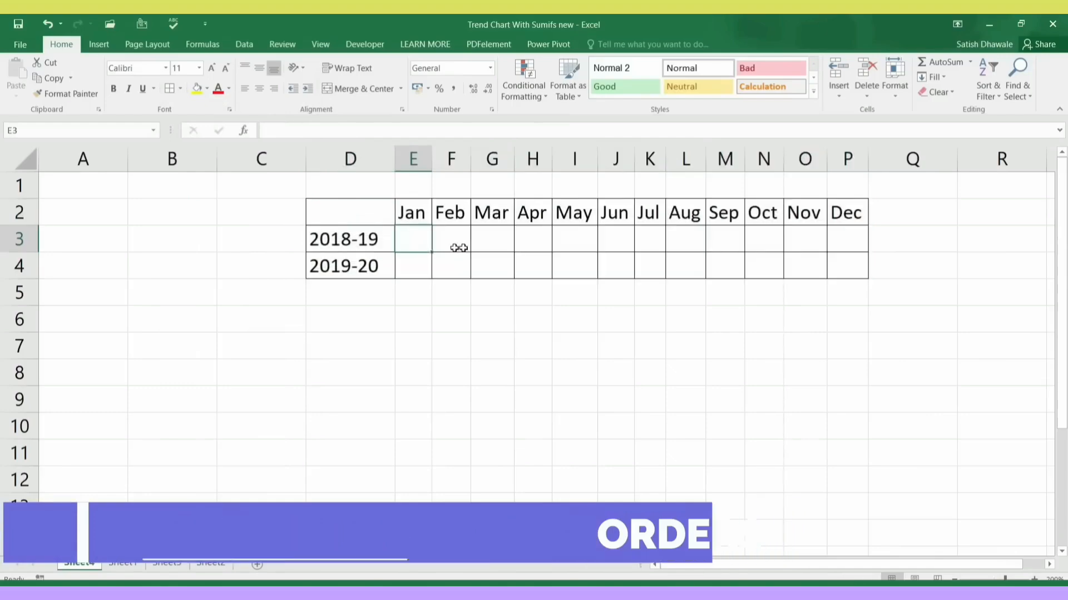
Copy the entire BRAND column from Sheet1 and paste it into column A of Sheet4, starting at A1
drag(166, 217, 172, 299)
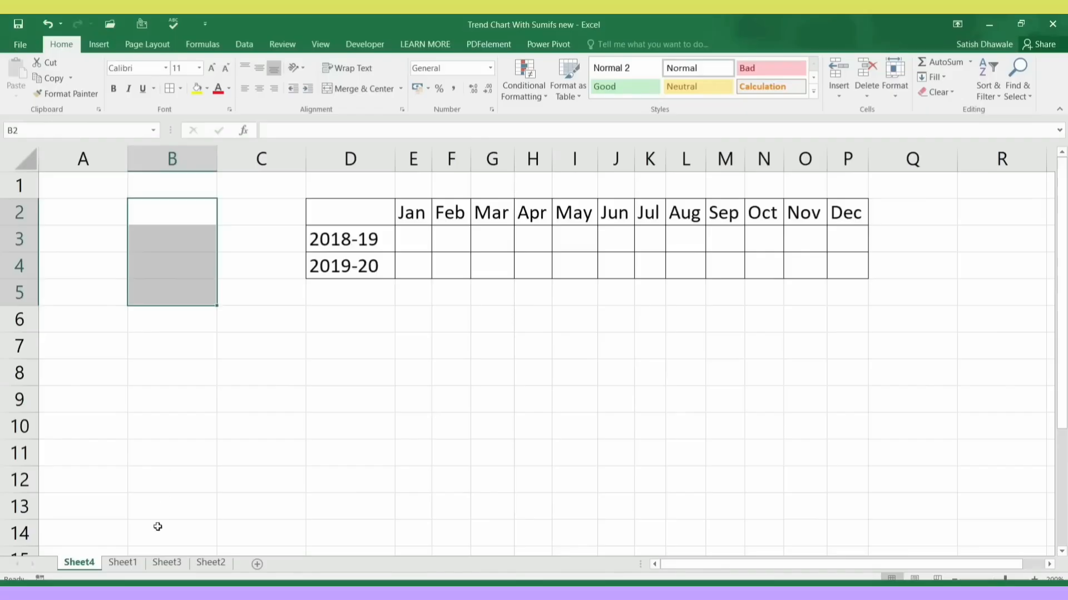
click(121, 564)
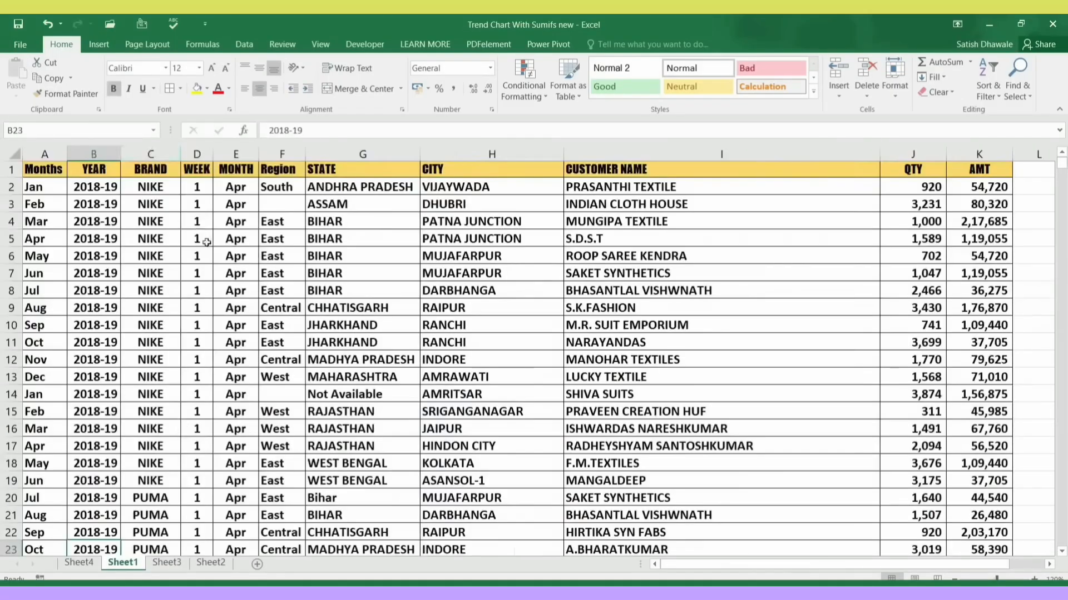
click(149, 154)
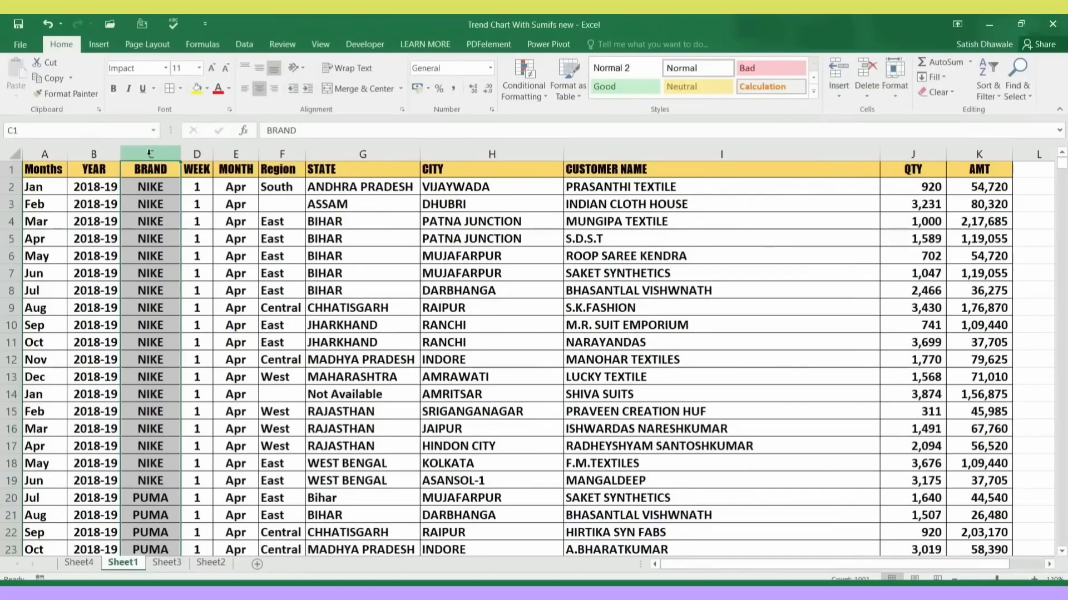
key(ctrl+c)
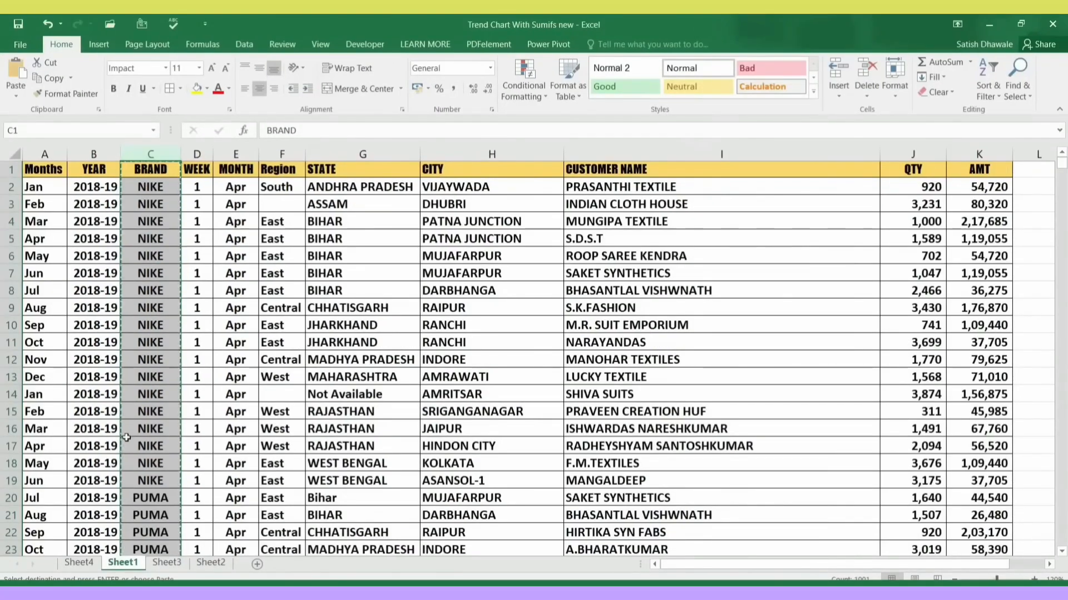
click(88, 562)
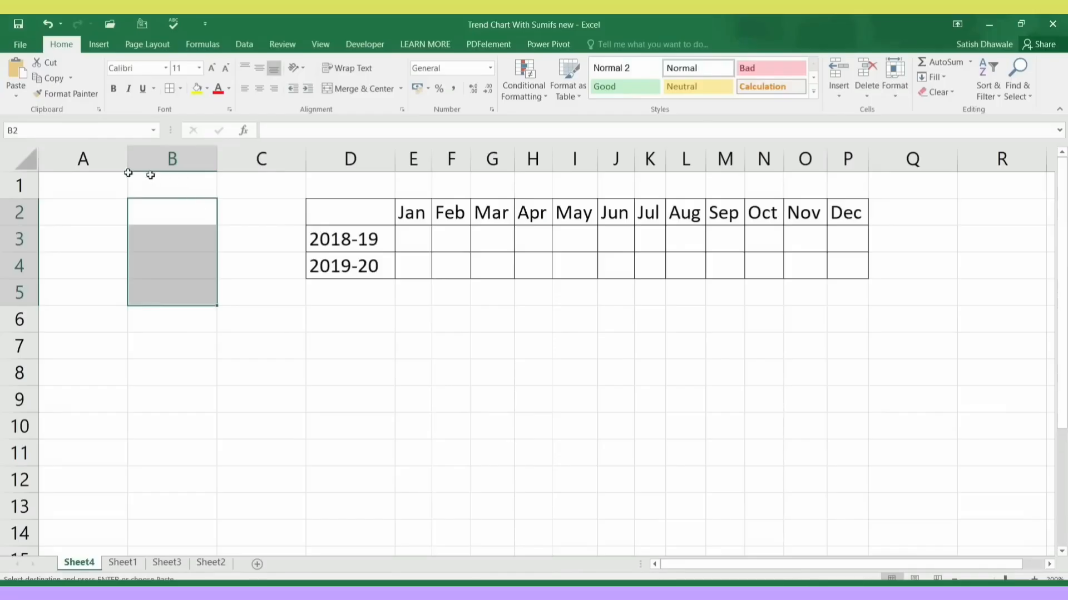
click(85, 184)
key(ctrl+v)
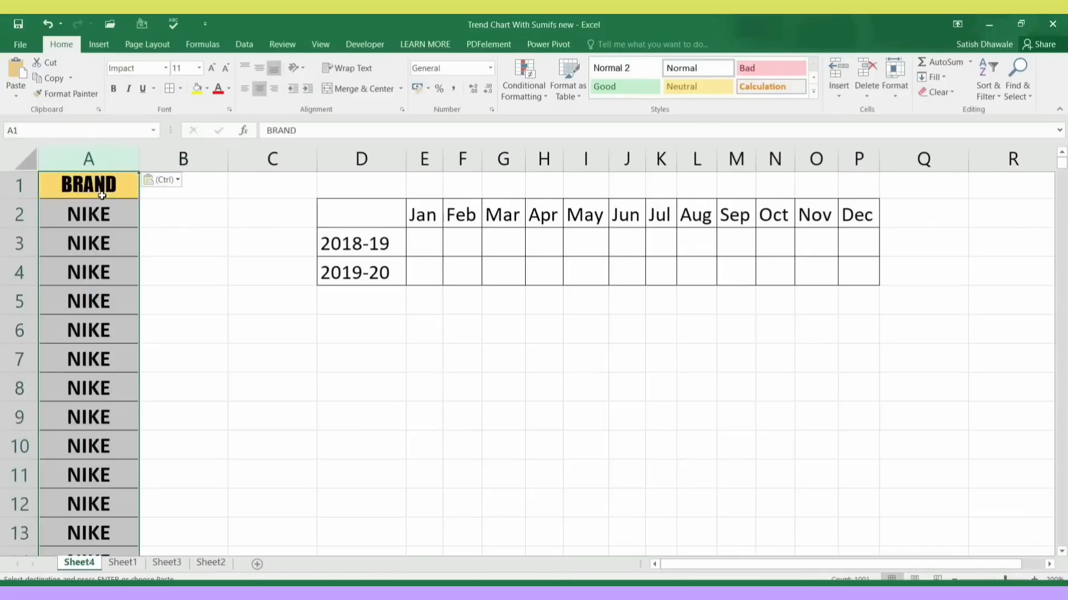
key(alt+a)
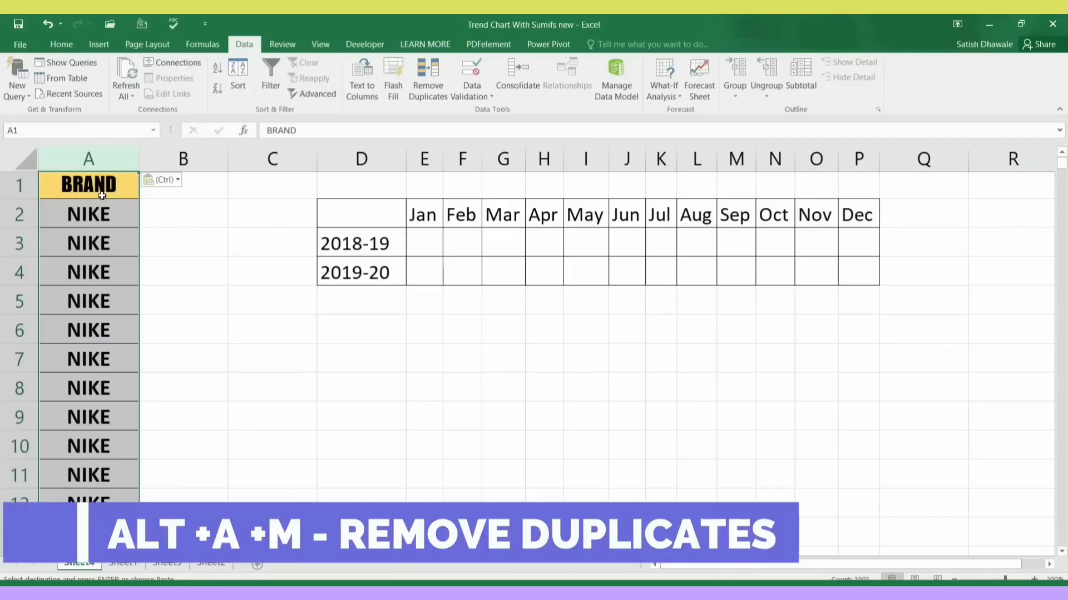
key(m)
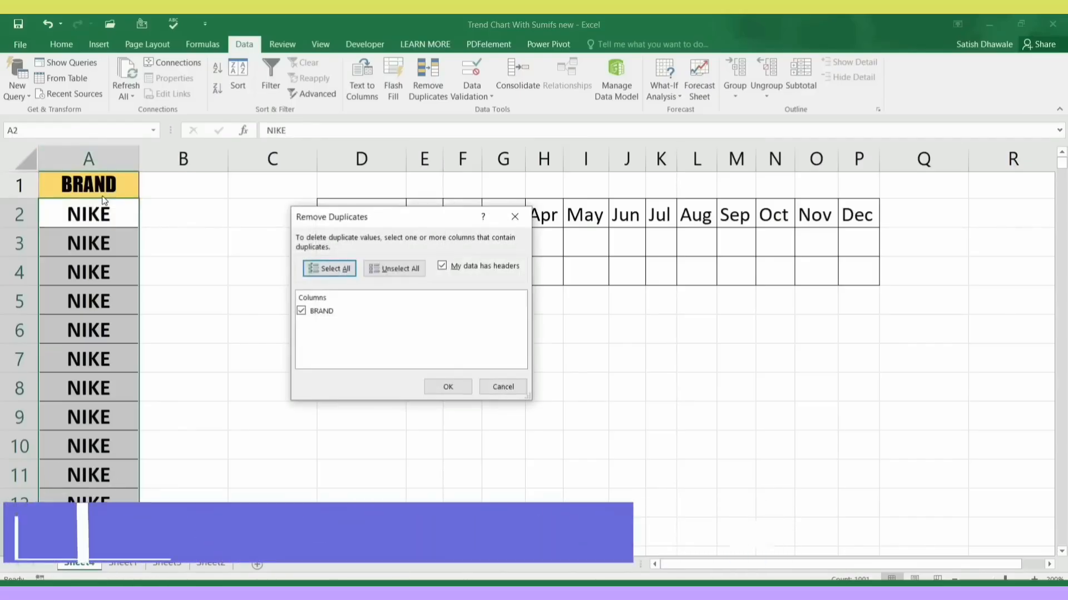
key(Escape)
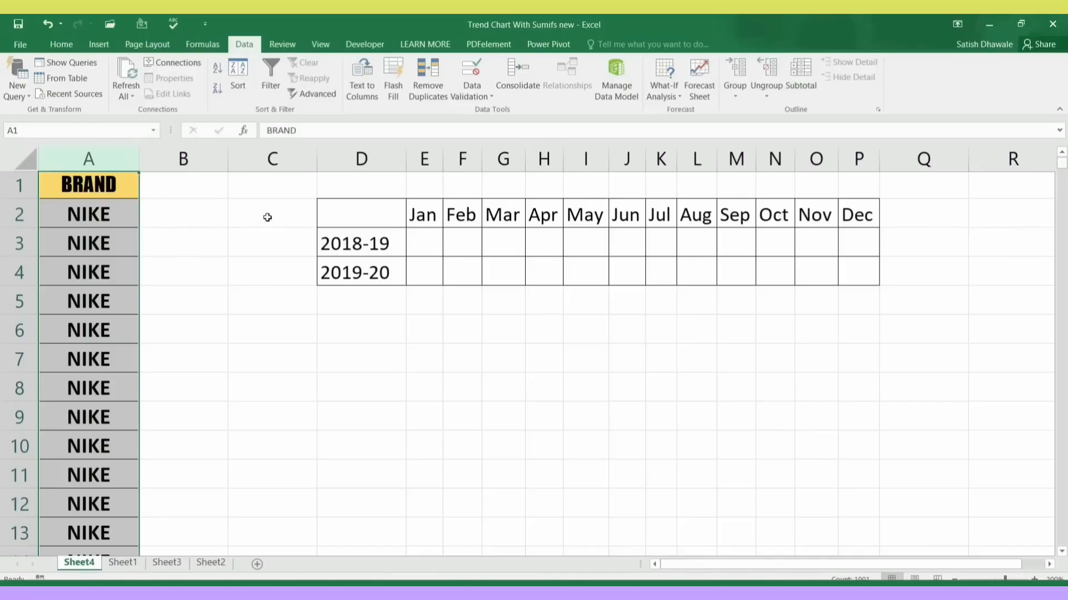
Remove the duplicates from the BRAND list in column A, treating the first row as a header
key(alt)
key(a)
key(m)
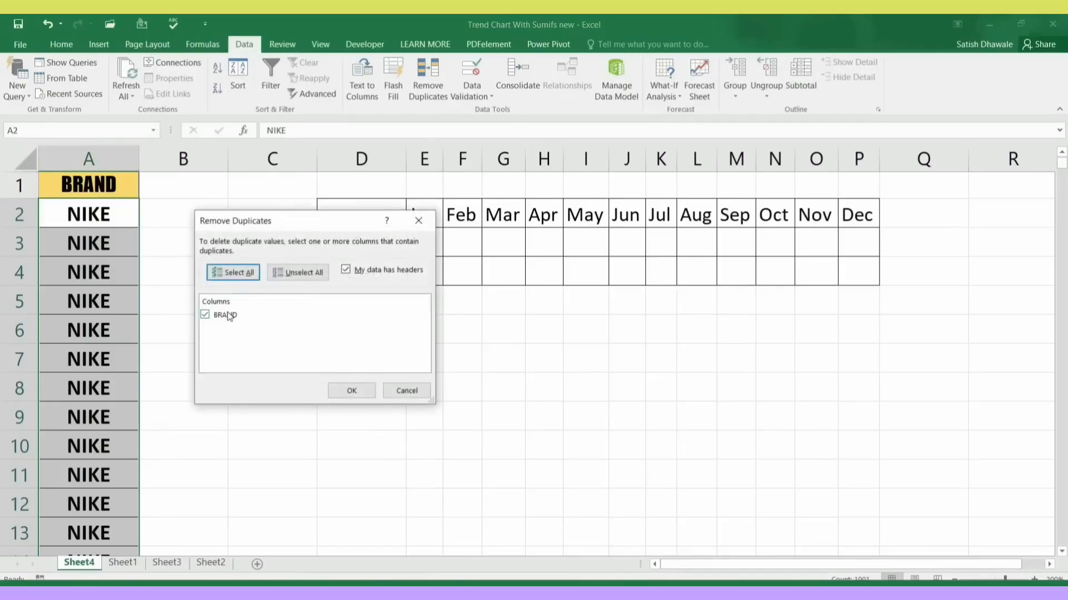
click(369, 391)
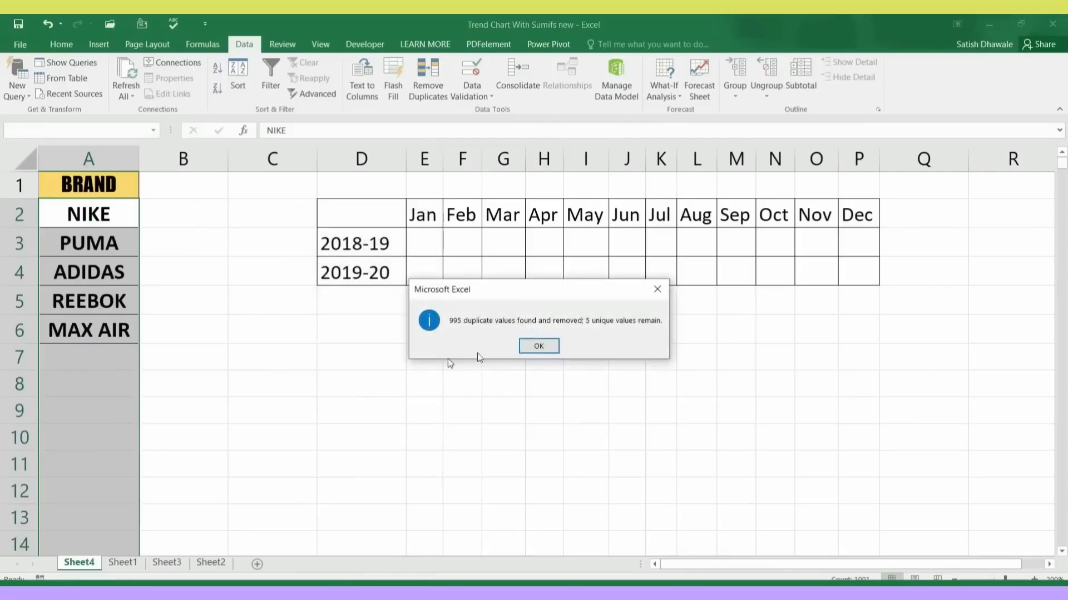
click(538, 348)
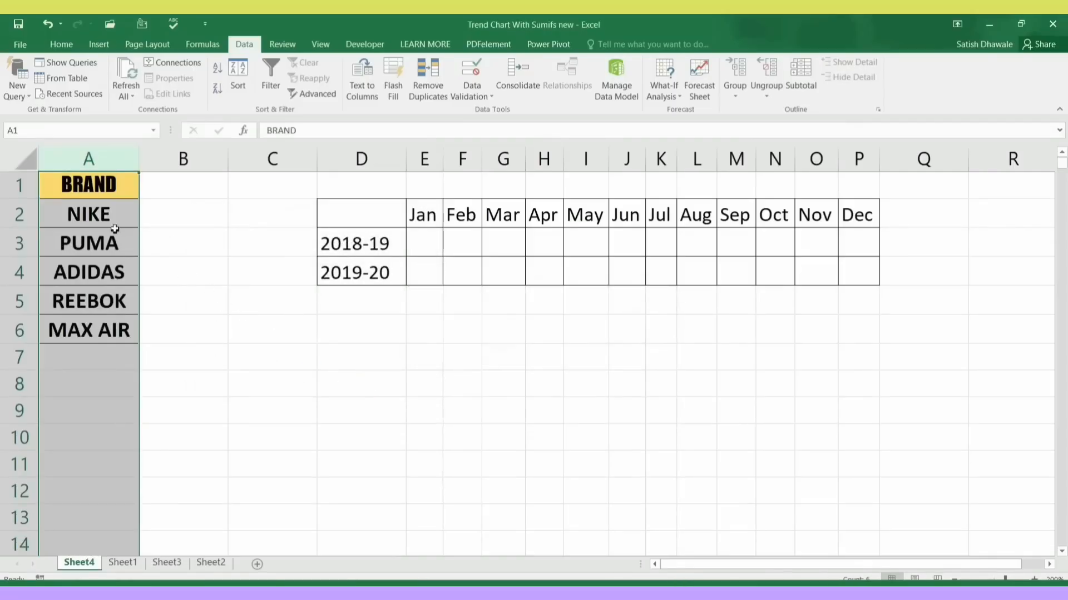
drag(114, 221, 106, 321)
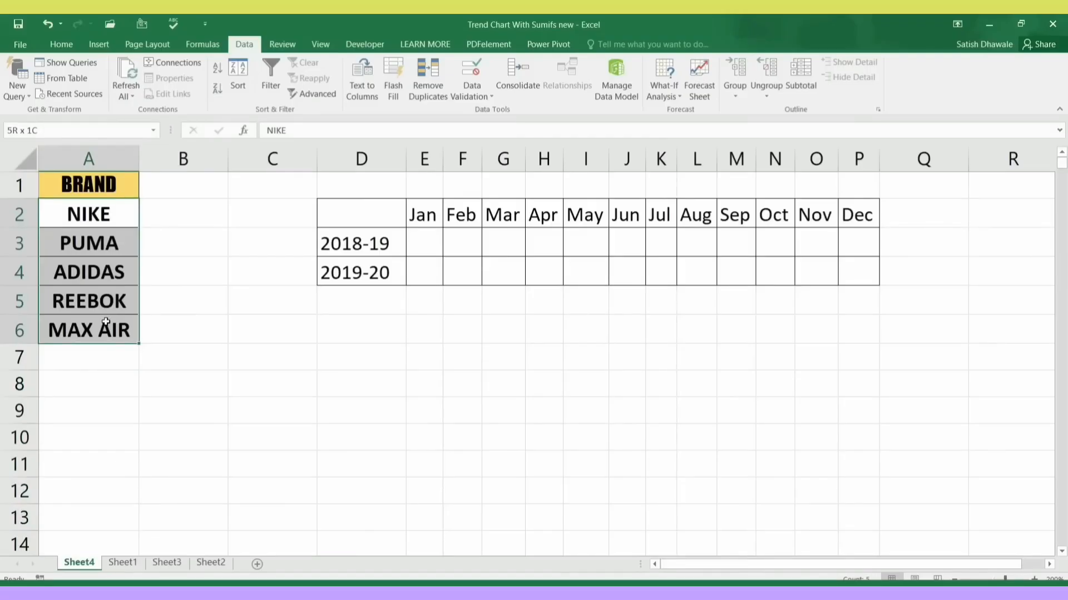
drag(105, 322, 106, 322)
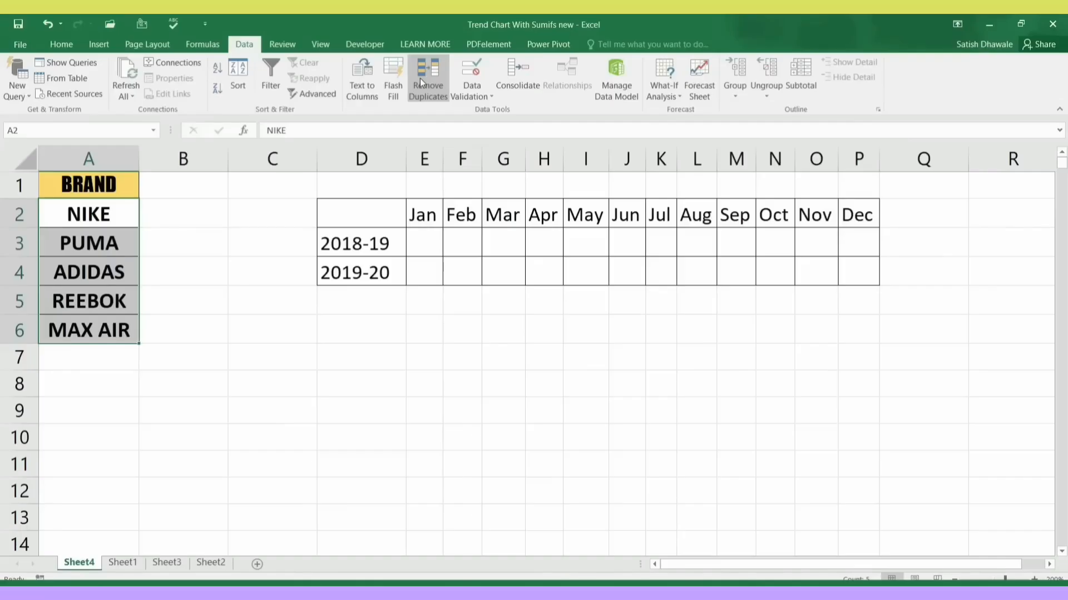
click(231, 207)
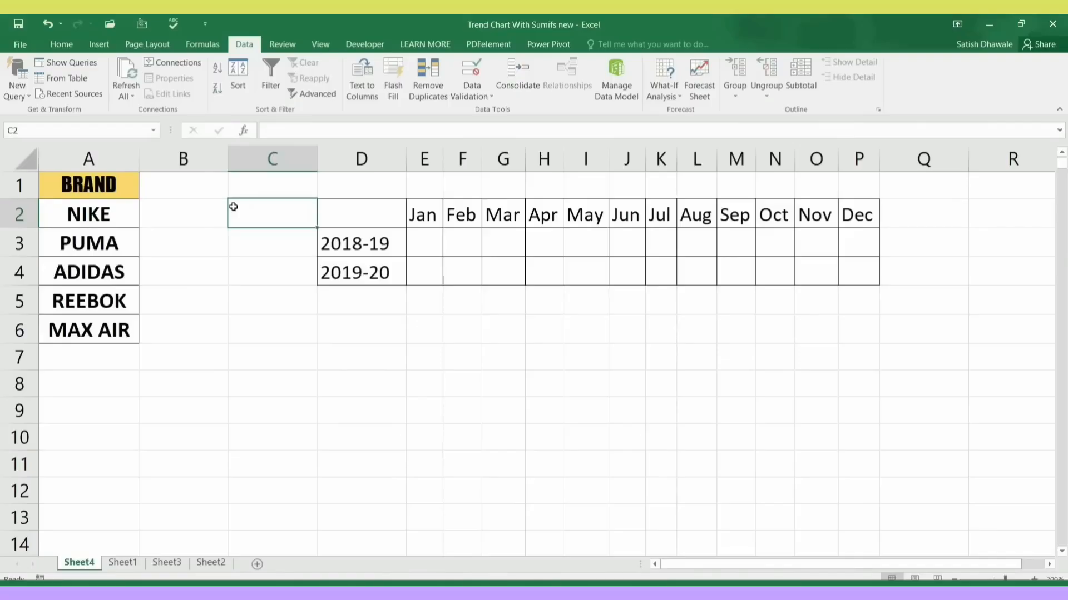
click(434, 250)
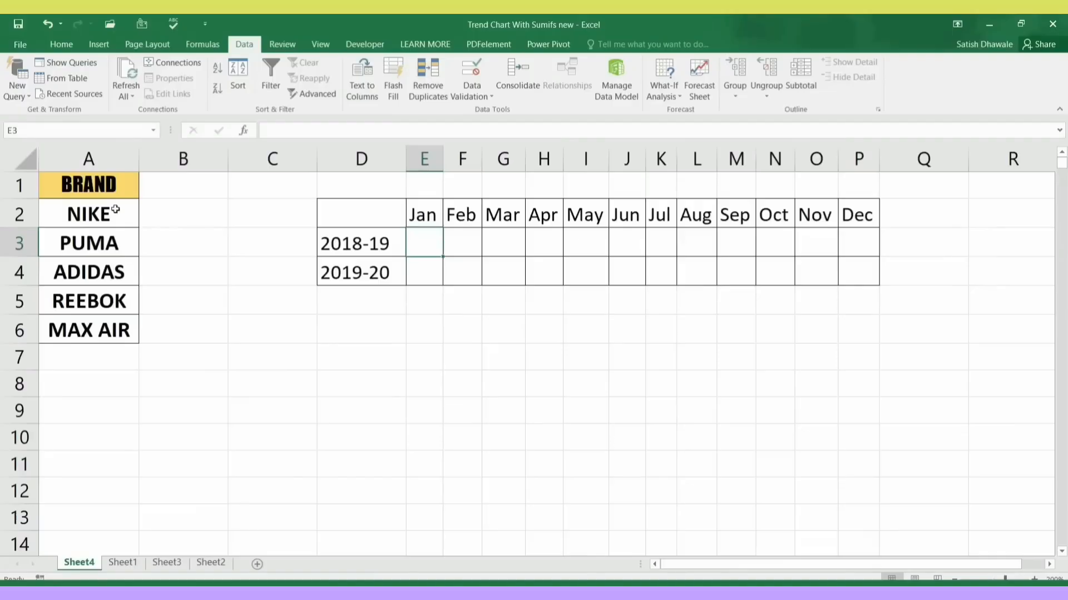
drag(121, 211, 118, 332)
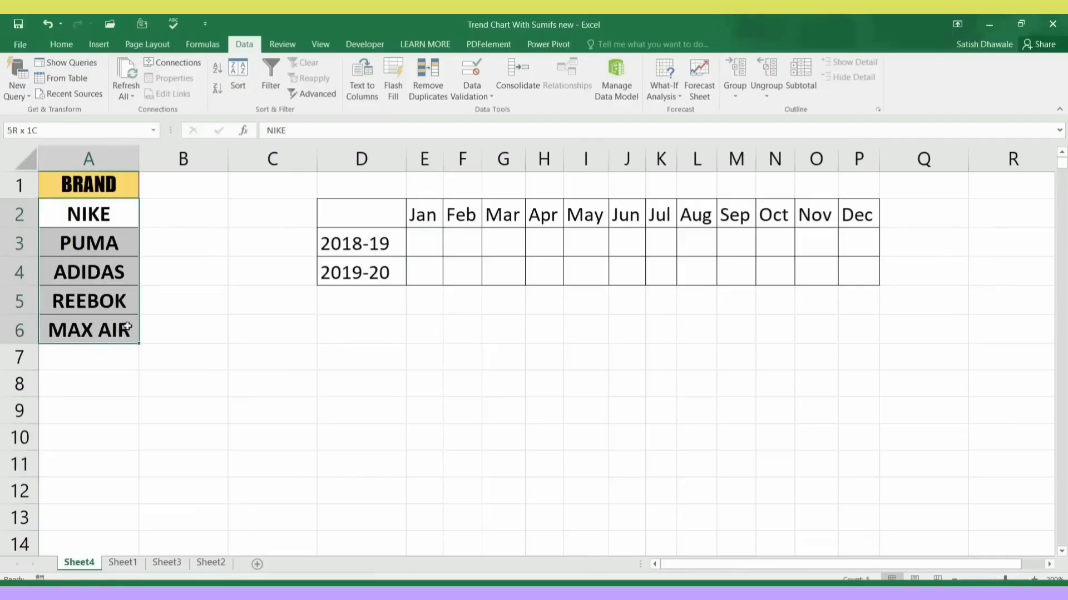
Open the data validation settings for cell C2 and allow only List entries
click(260, 220)
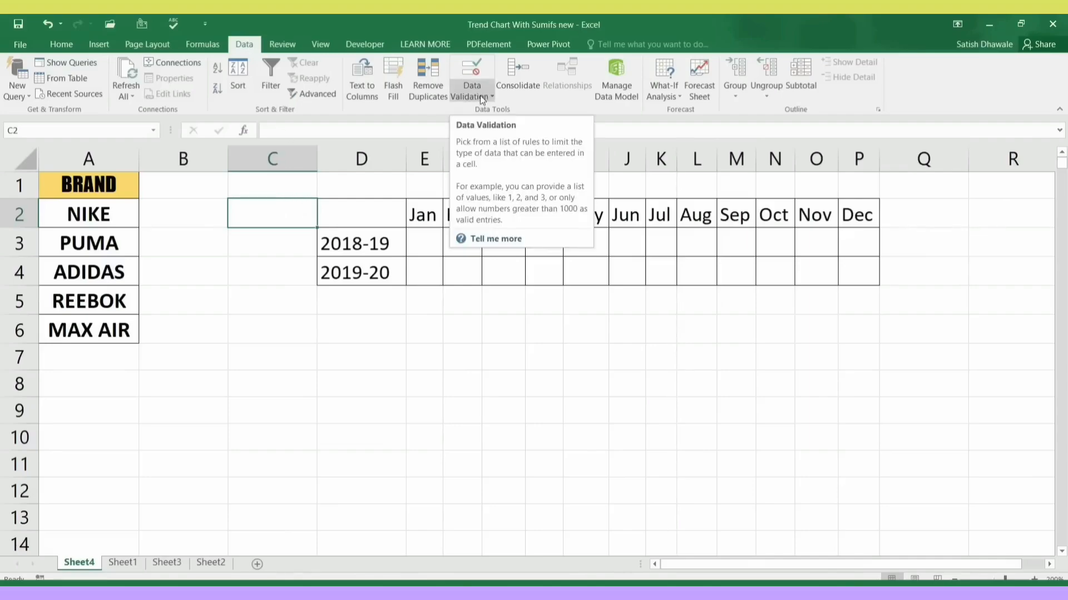
key(ctrl+1)
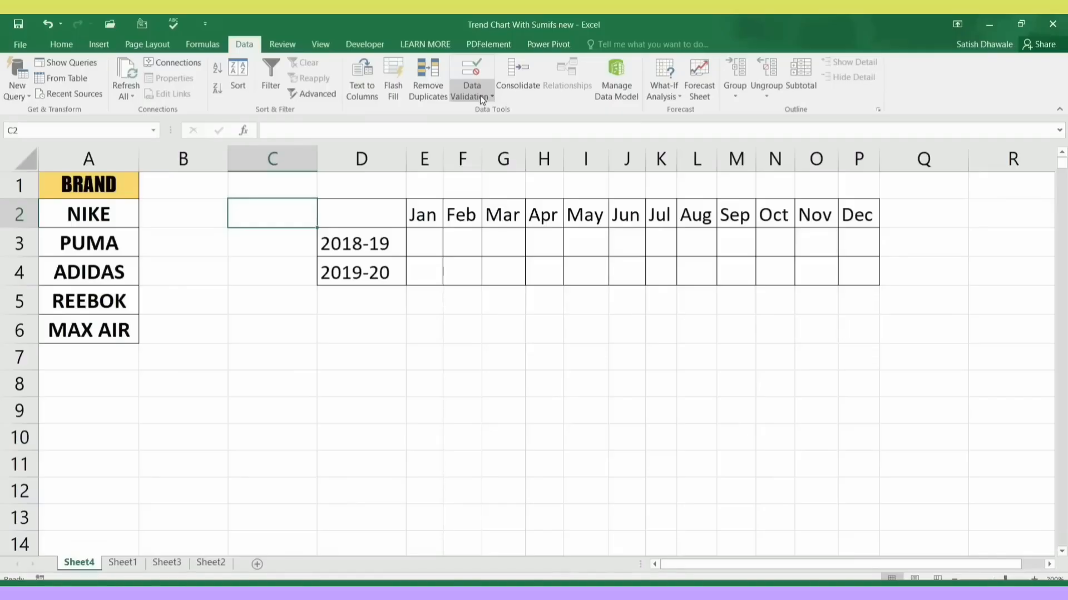
click(483, 100)
click(486, 112)
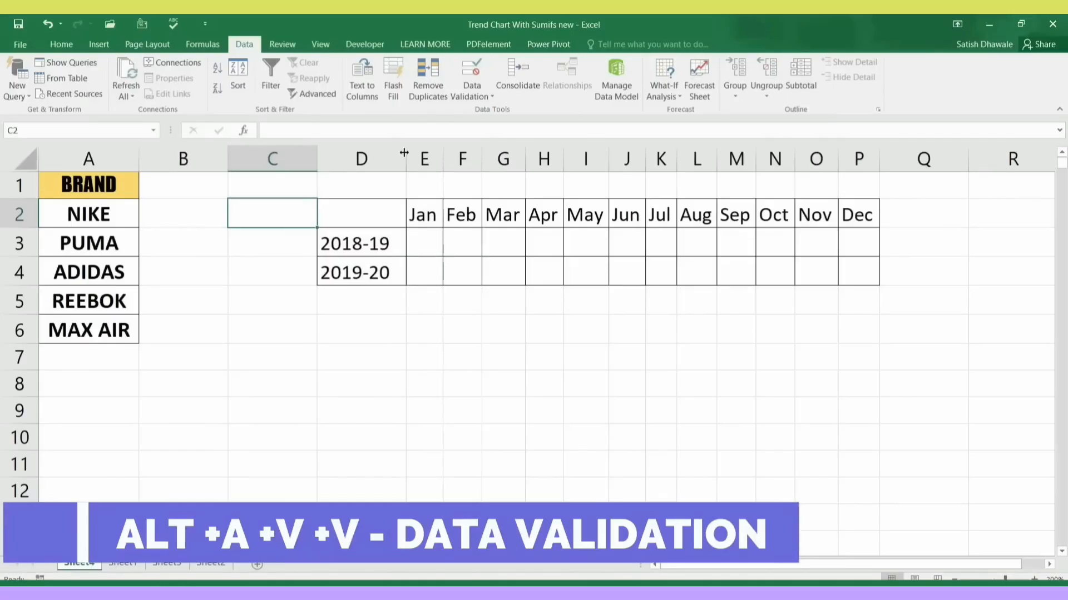
key(alt+a)
key(v)
key(v)
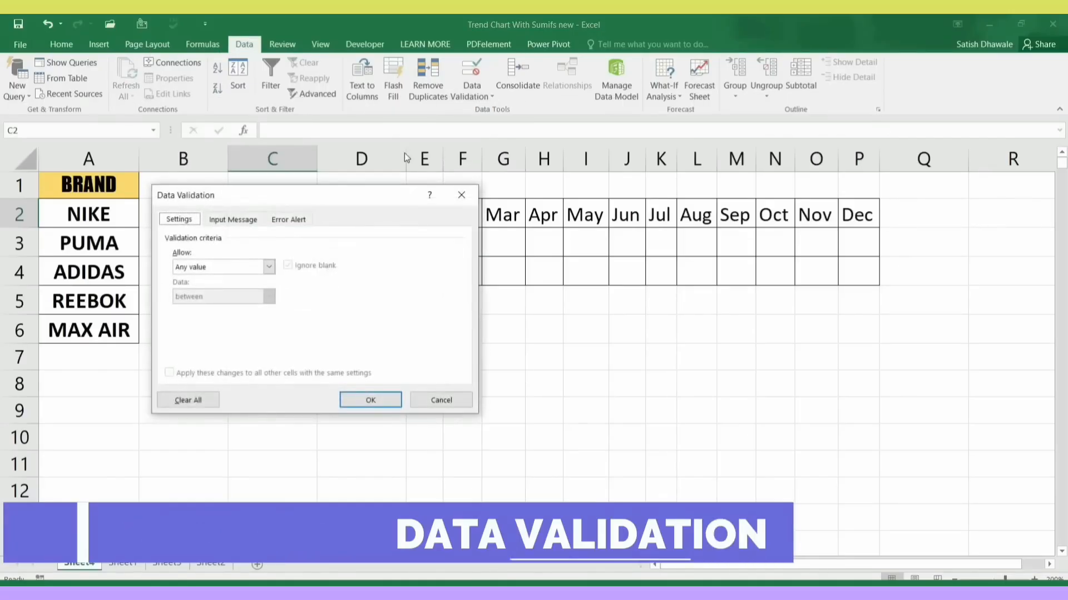
drag(225, 193, 408, 189)
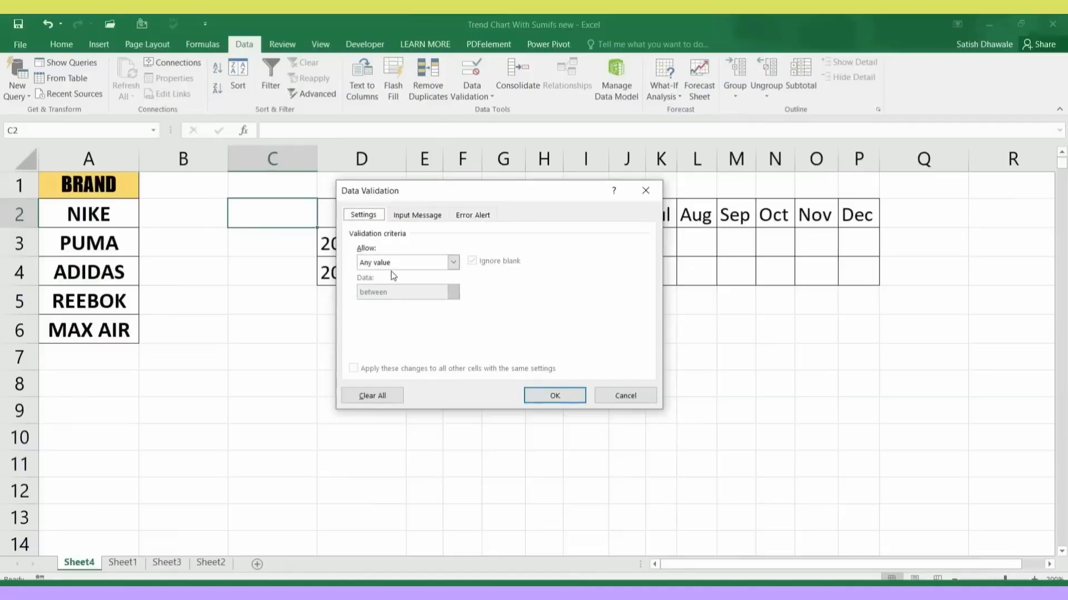
click(399, 254)
click(387, 304)
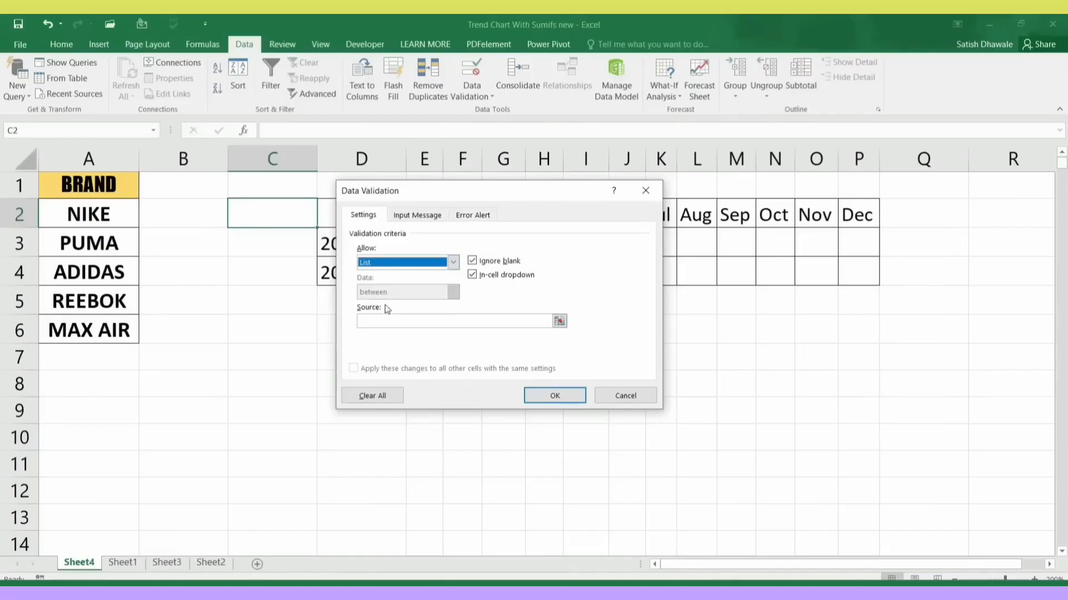
Set the brand names in A2:A6 as the source of the C2 validation list and apply it
click(387, 323)
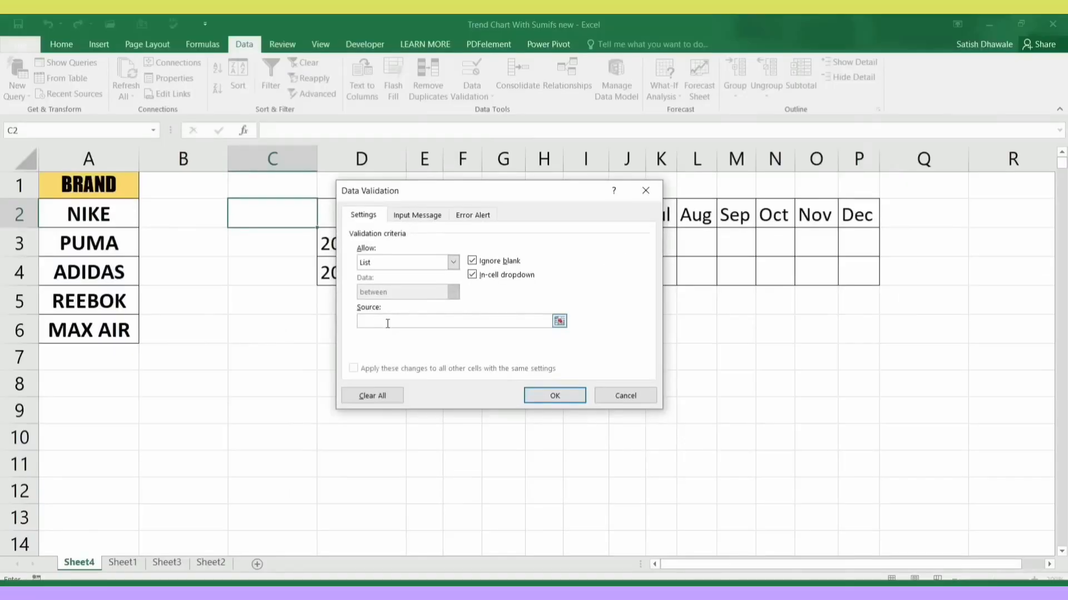
click(402, 263)
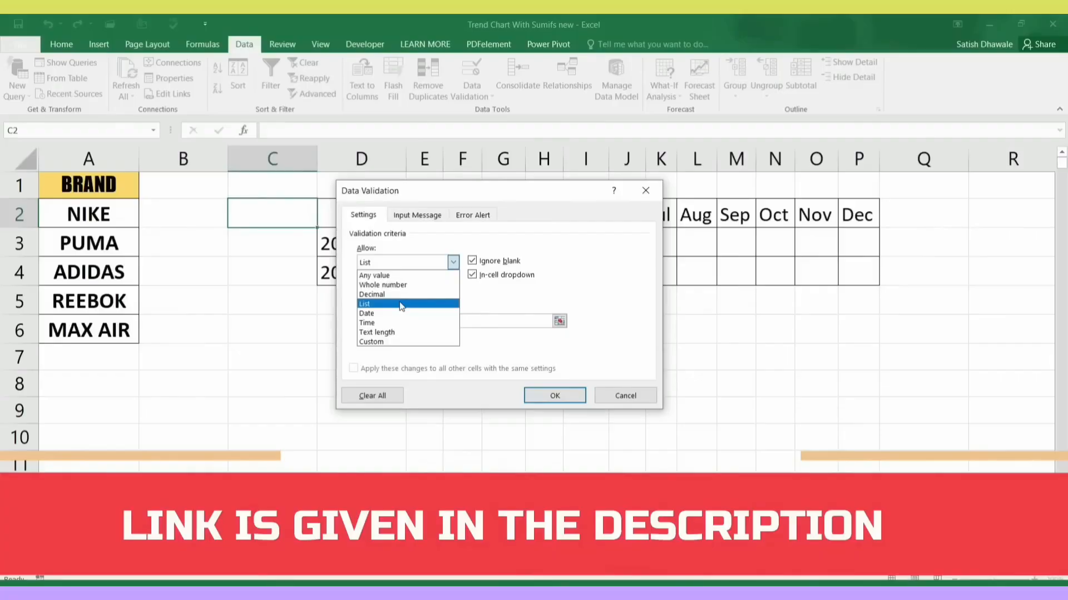
click(401, 305)
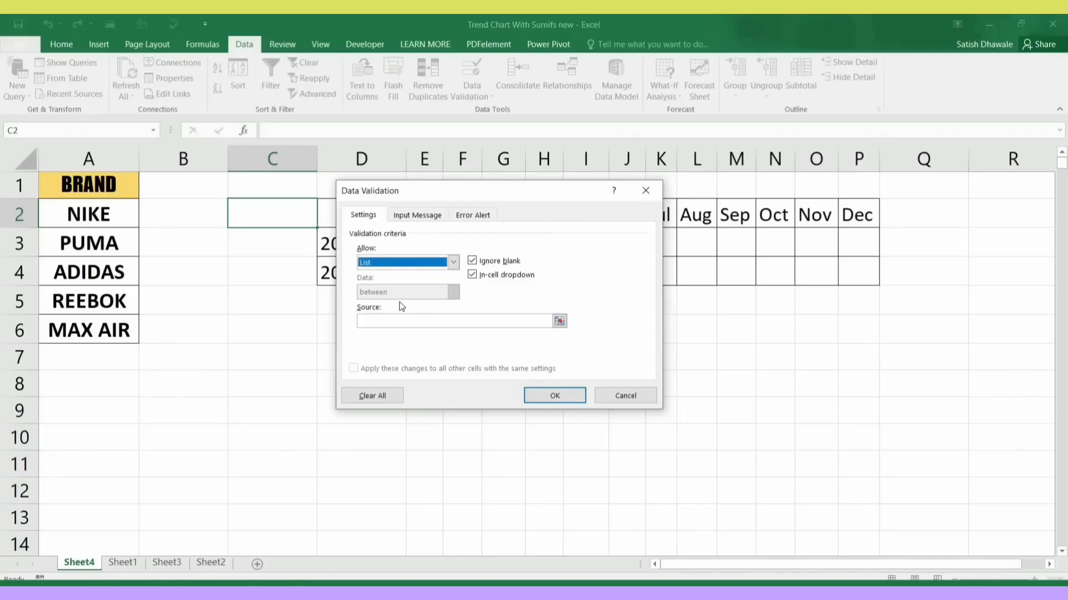
click(386, 321)
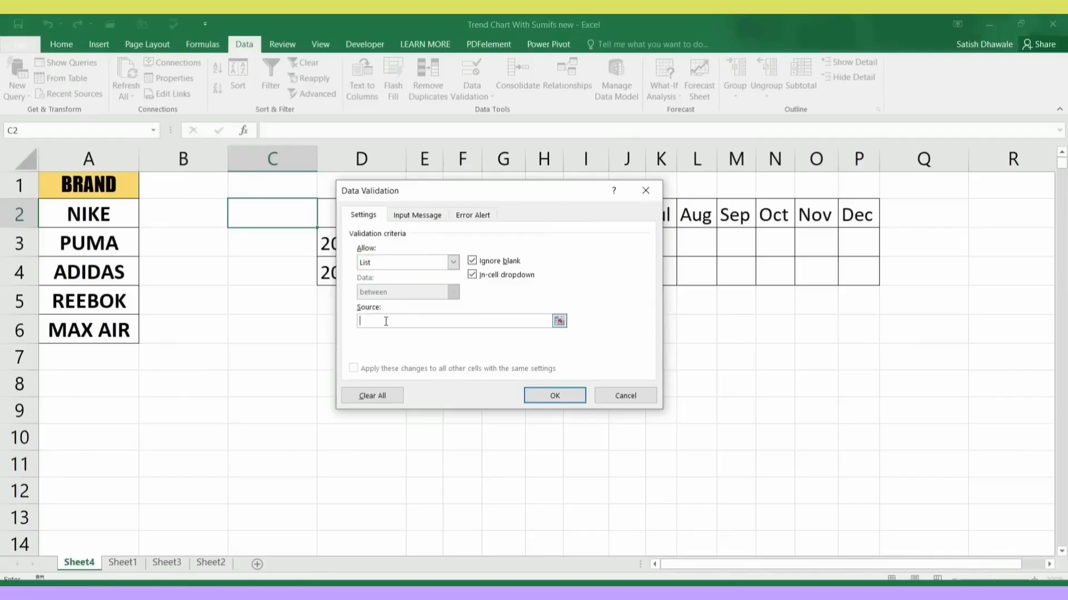
drag(89, 211, 139, 339)
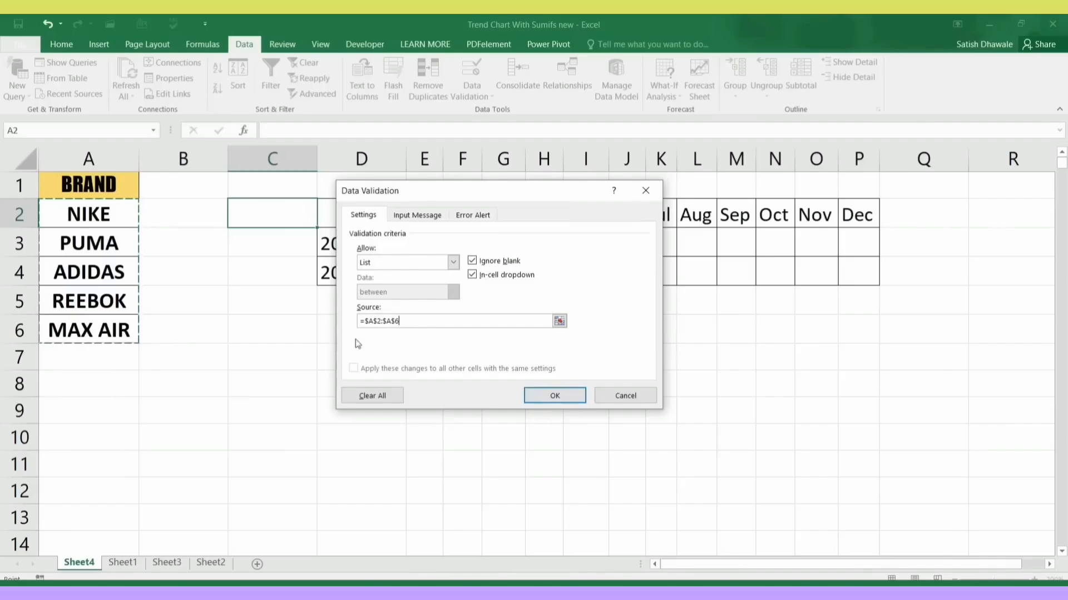
Try the brand dropdown in C2 by choosing NIKE, and leave it set to PUMA
click(324, 222)
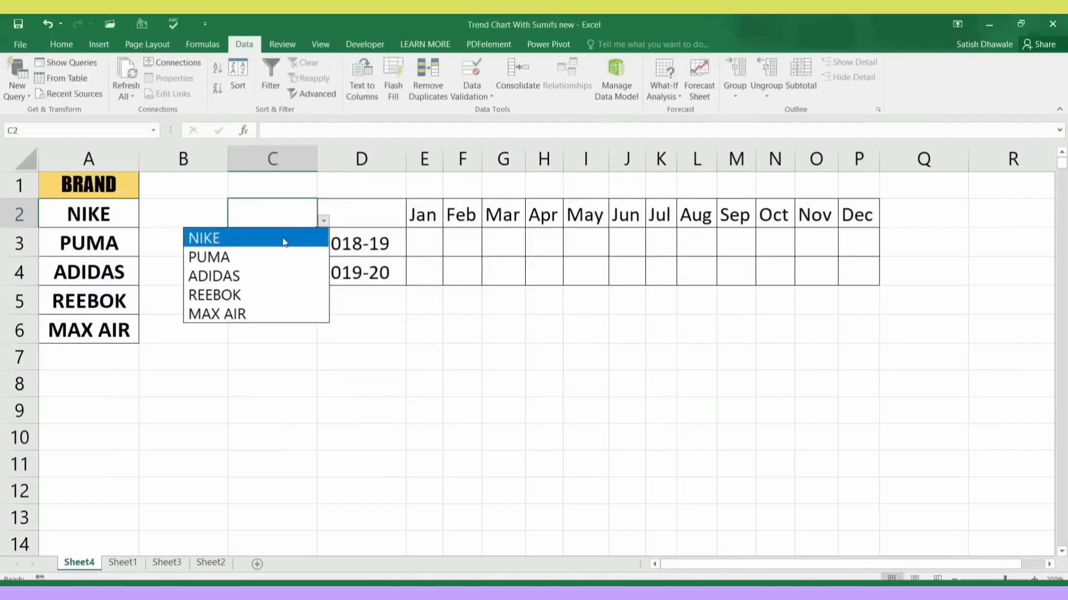
click(284, 242)
click(323, 222)
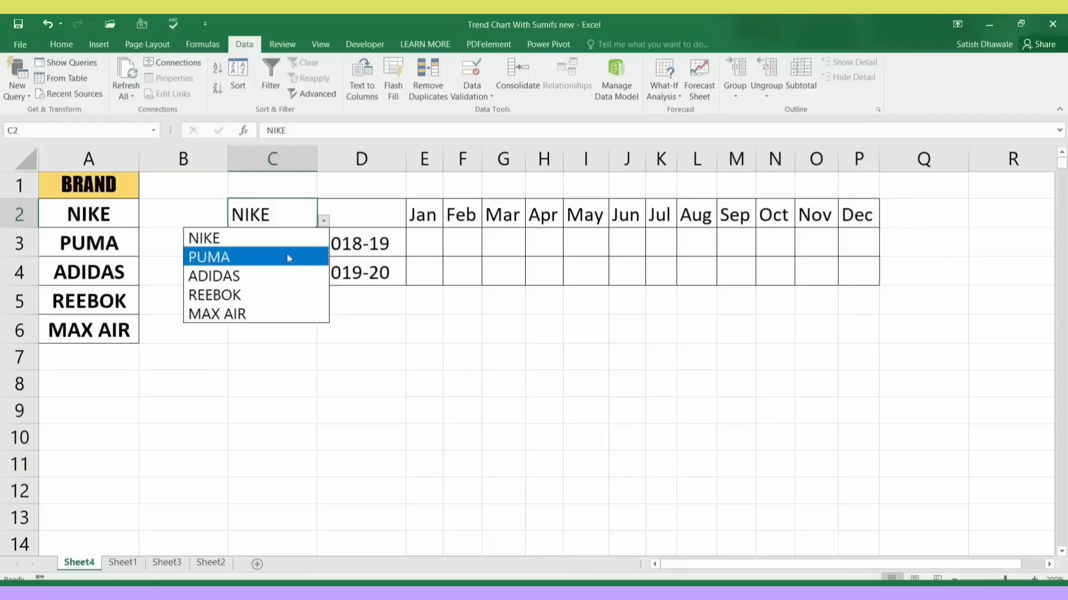
click(289, 255)
click(324, 222)
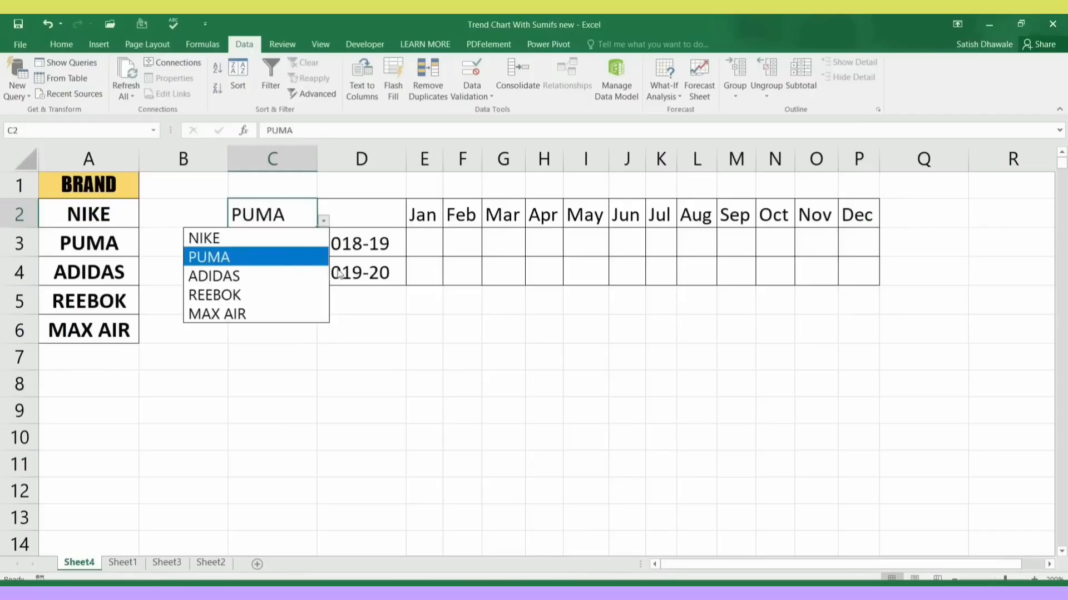
key(Down)
key(Escape)
click(421, 243)
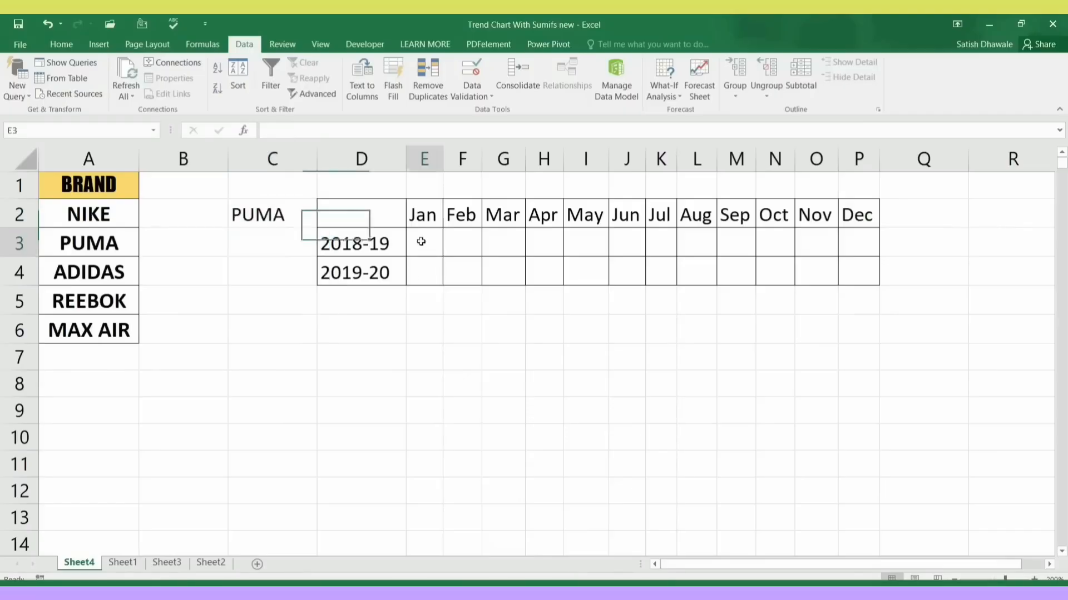
click(280, 214)
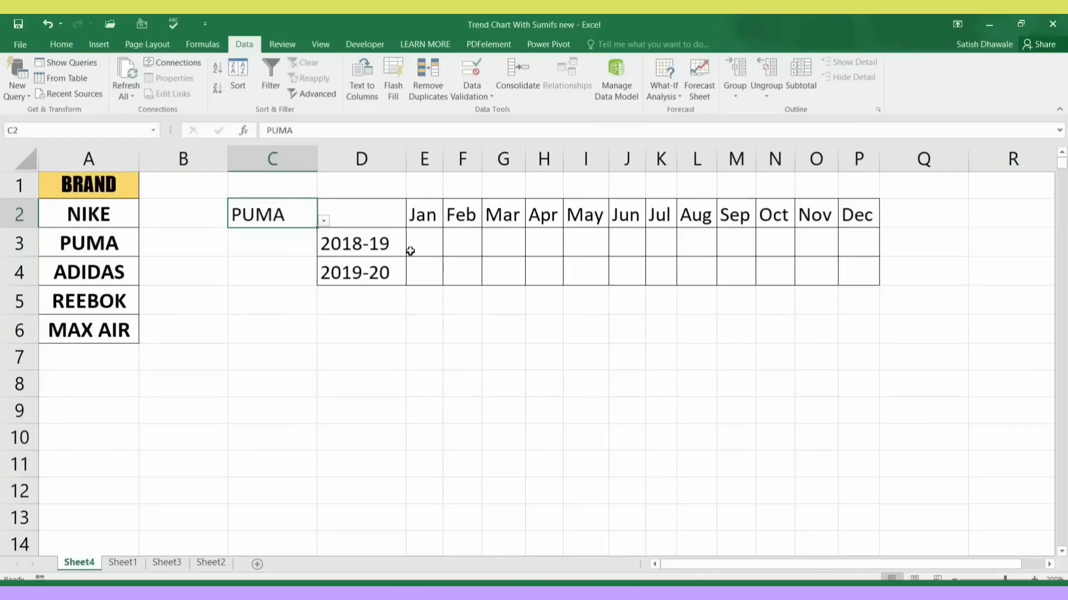
click(412, 249)
click(359, 242)
click(447, 239)
click(429, 236)
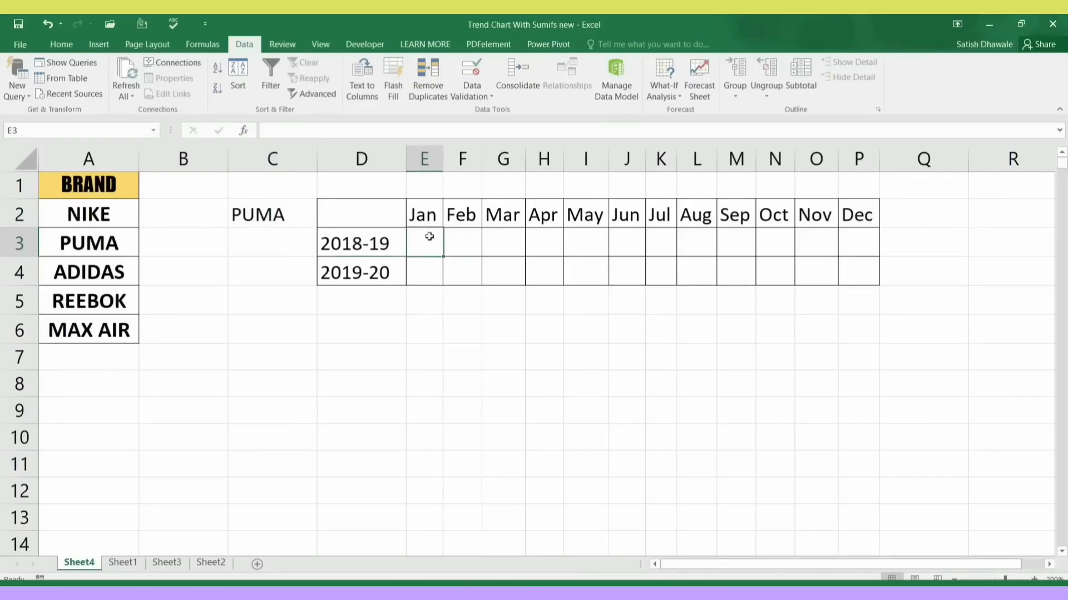
Examine the QTY column on Sheet1 as the values to sum, and return to Sheet4
click(123, 563)
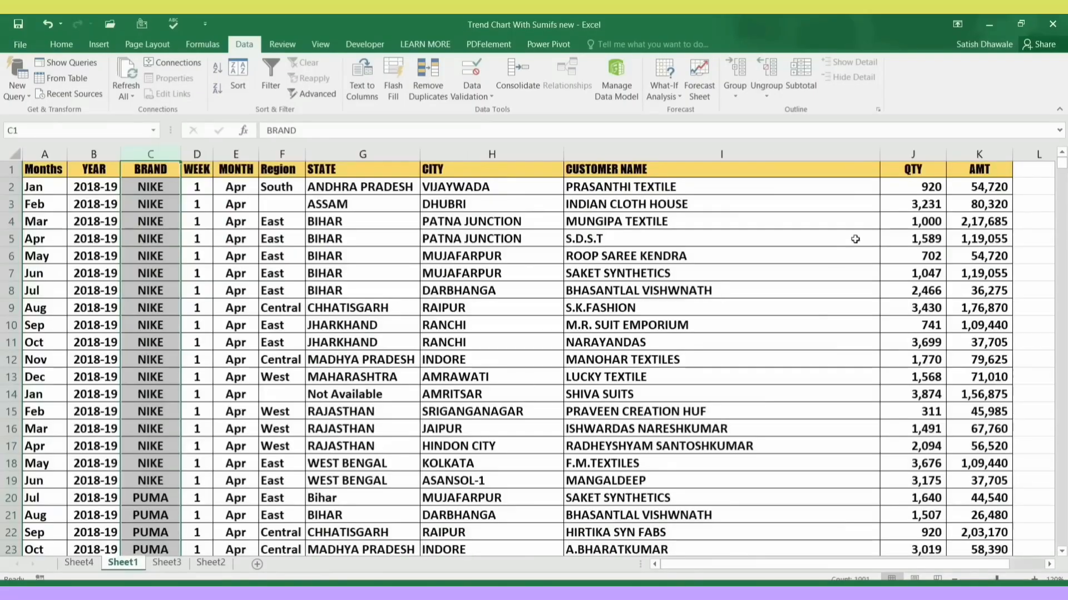
click(940, 178)
click(925, 153)
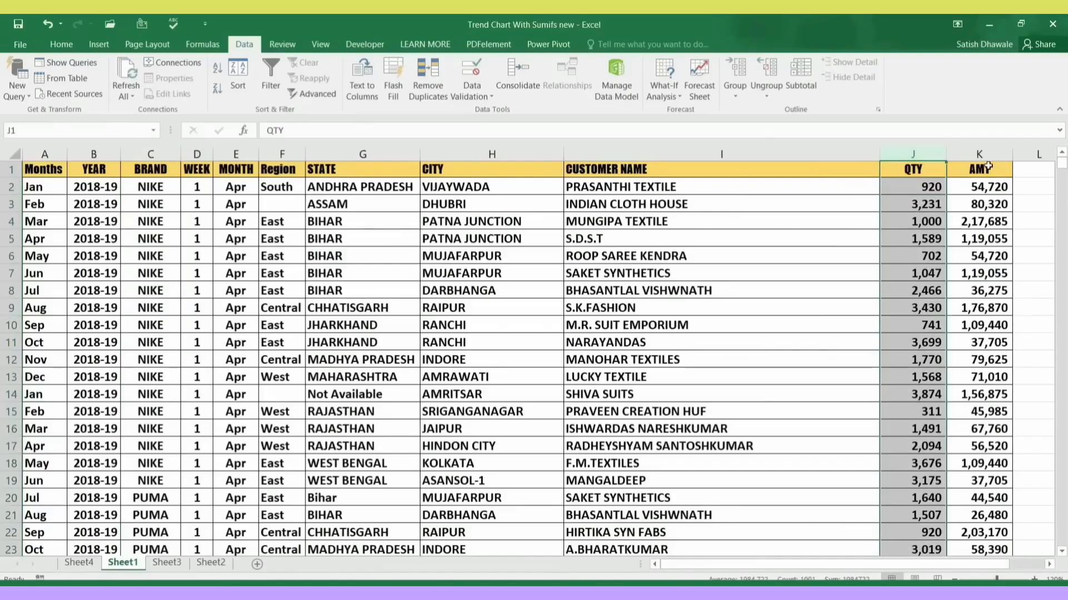
click(920, 183)
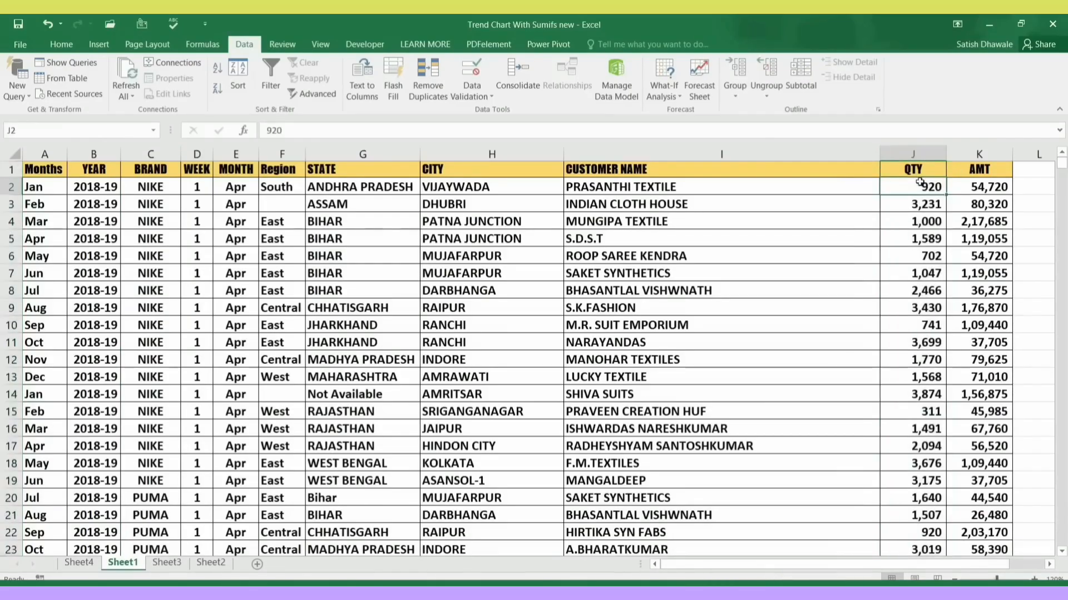
click(912, 154)
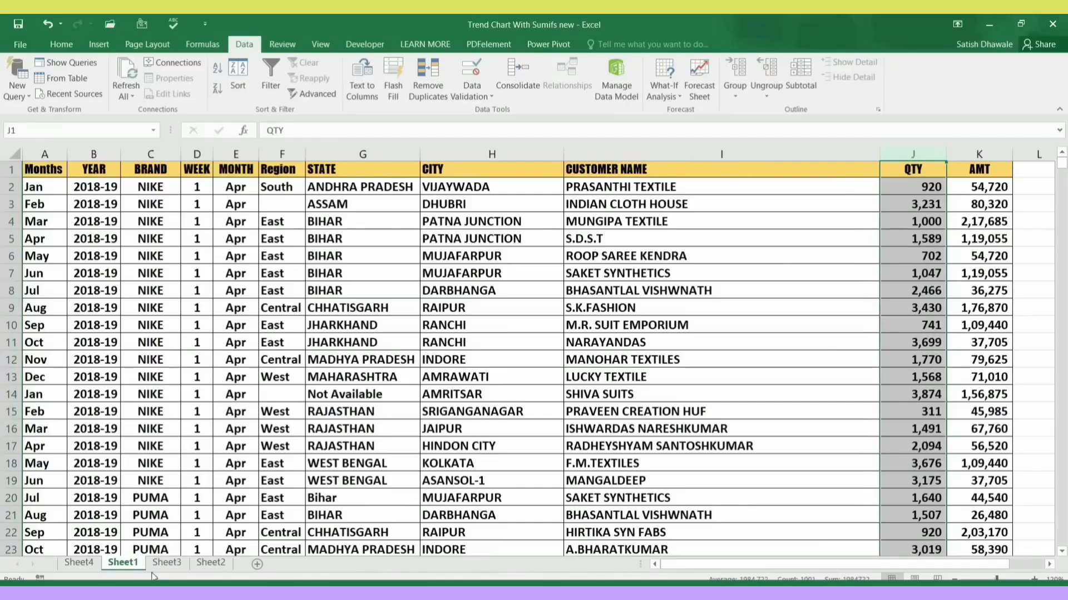
click(79, 563)
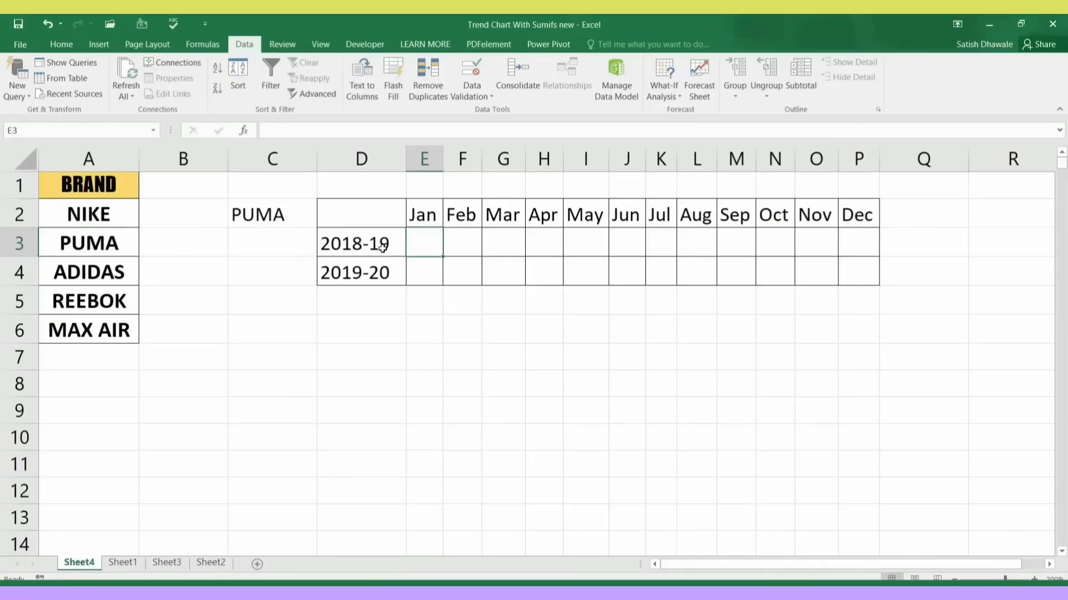
click(260, 217)
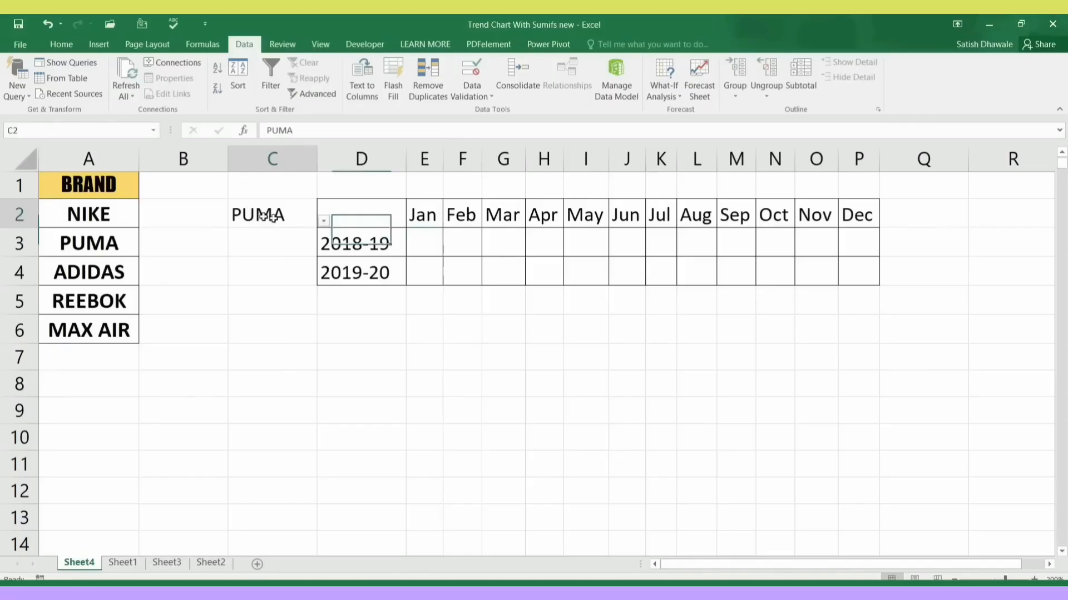
click(322, 223)
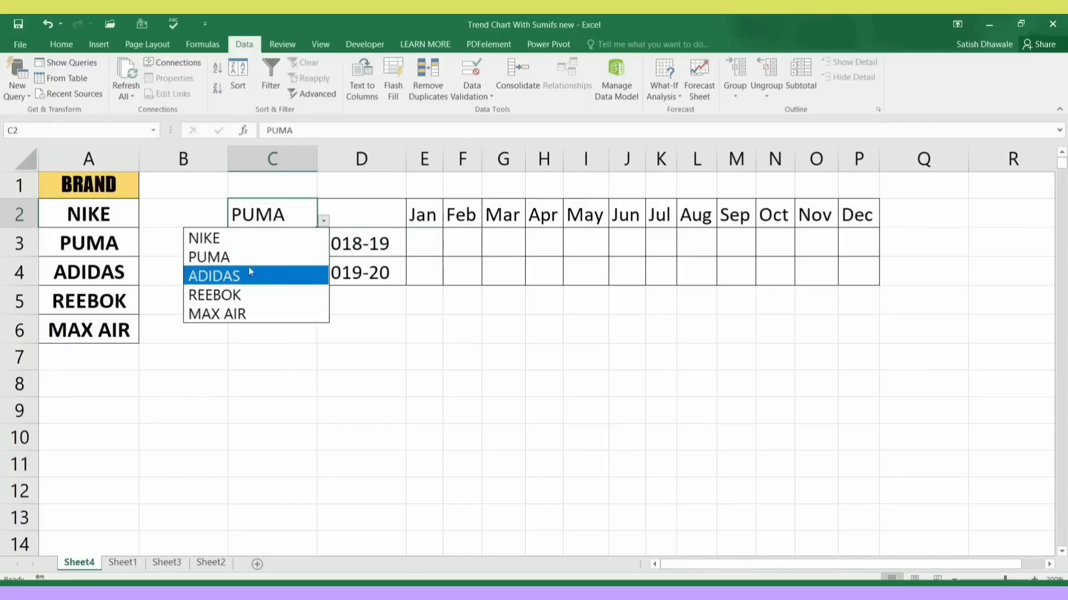
click(425, 233)
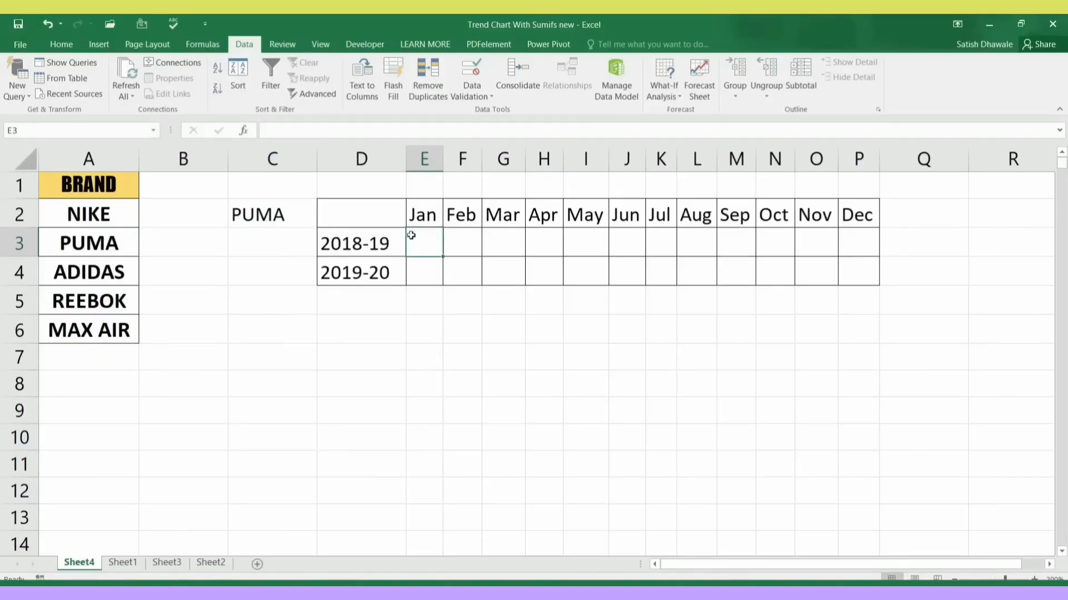
click(267, 216)
click(323, 222)
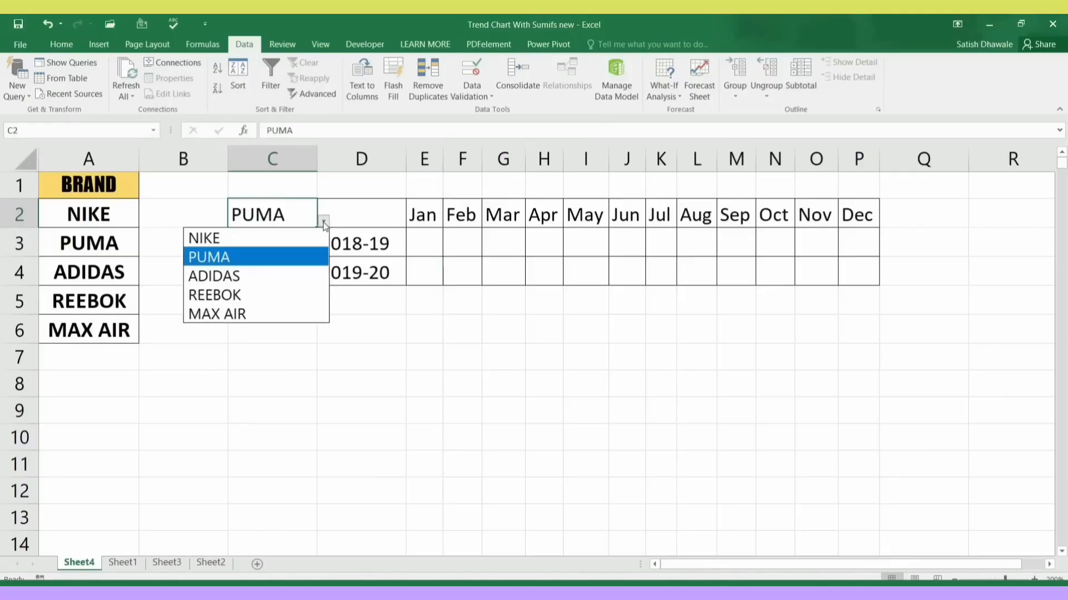
click(413, 243)
Start a SUMIFS formula in E3 of Sheet4 with the QTY column Sheet1!$J:$J as the absolute sum range
click(425, 236)
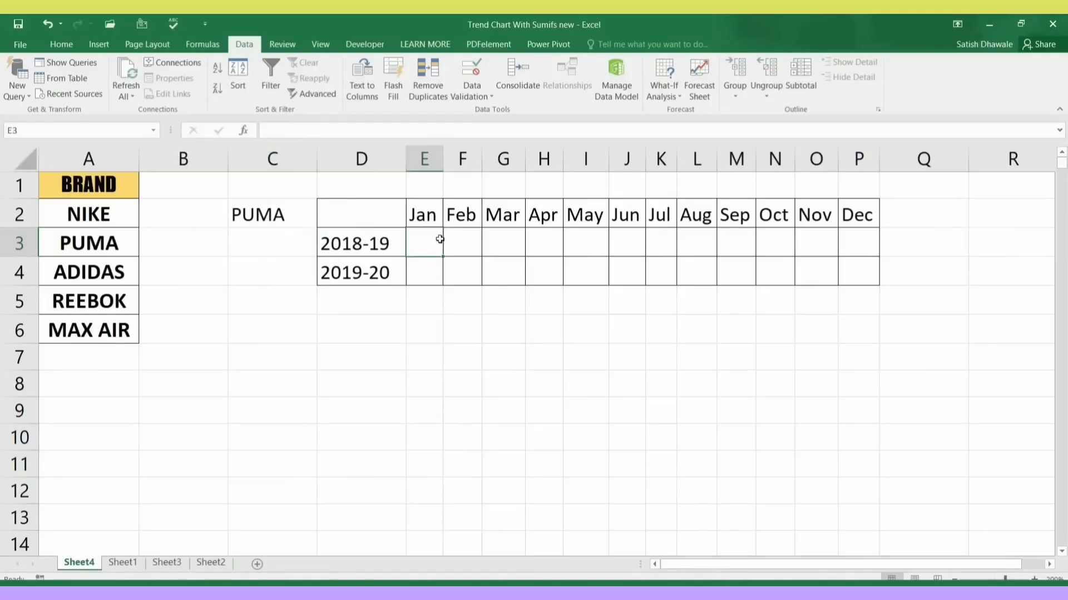
text(=sumifs)
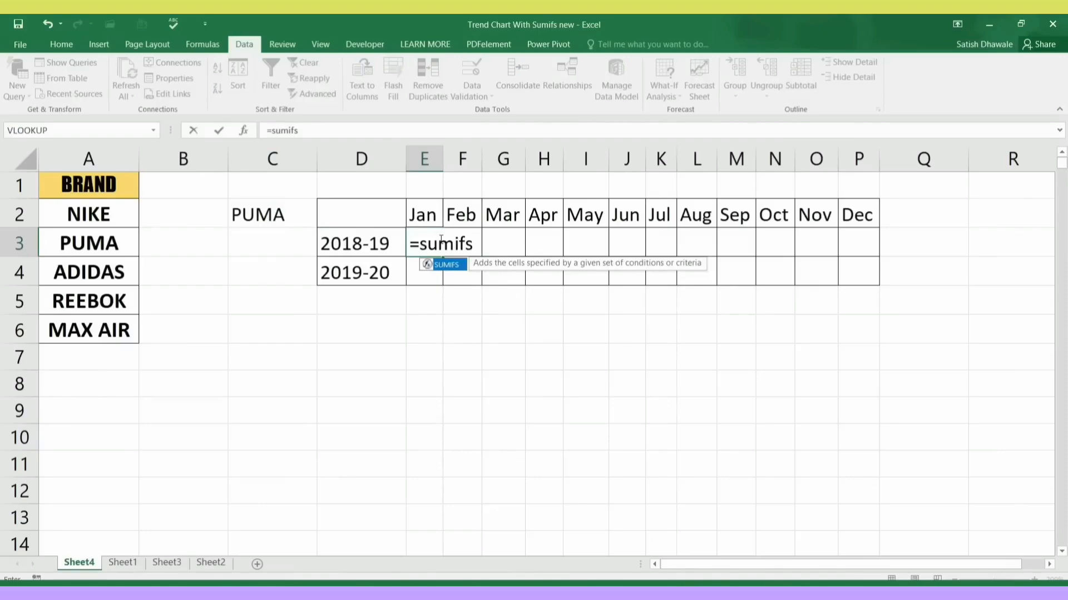
key(Tab)
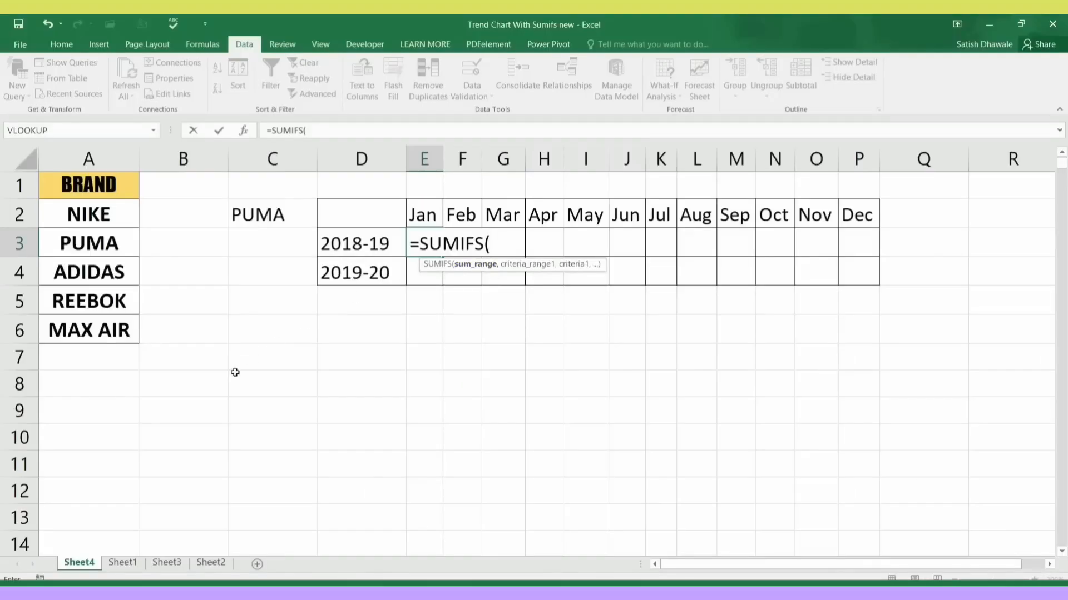
click(123, 571)
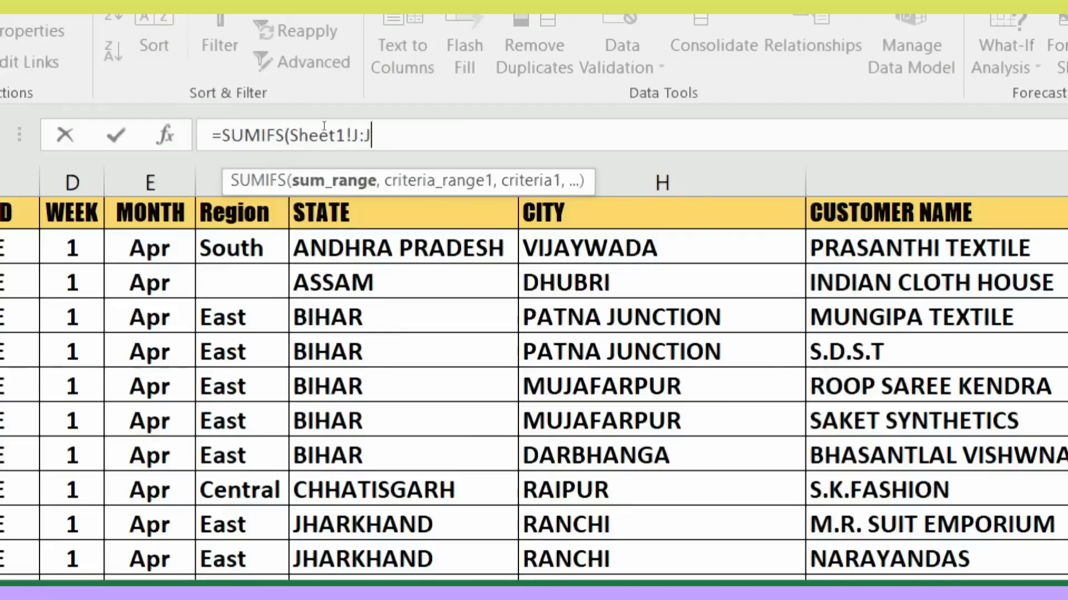
key(F4)
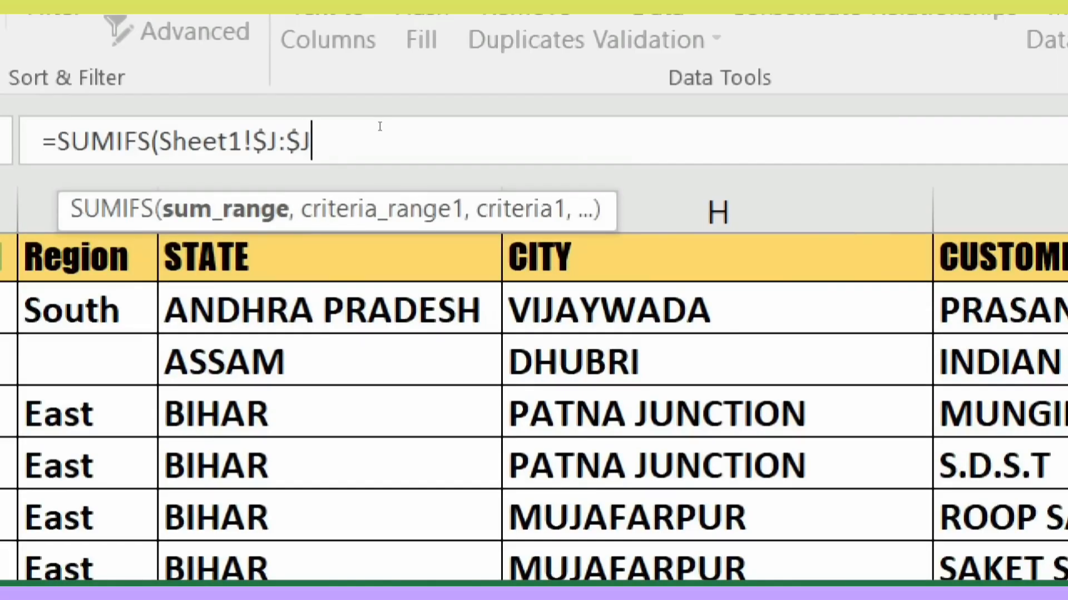
Add the Months column Sheet1!$A:$A as the absolute first criteria range of the SUMIFS formula in E3
text(,Sheet1!)
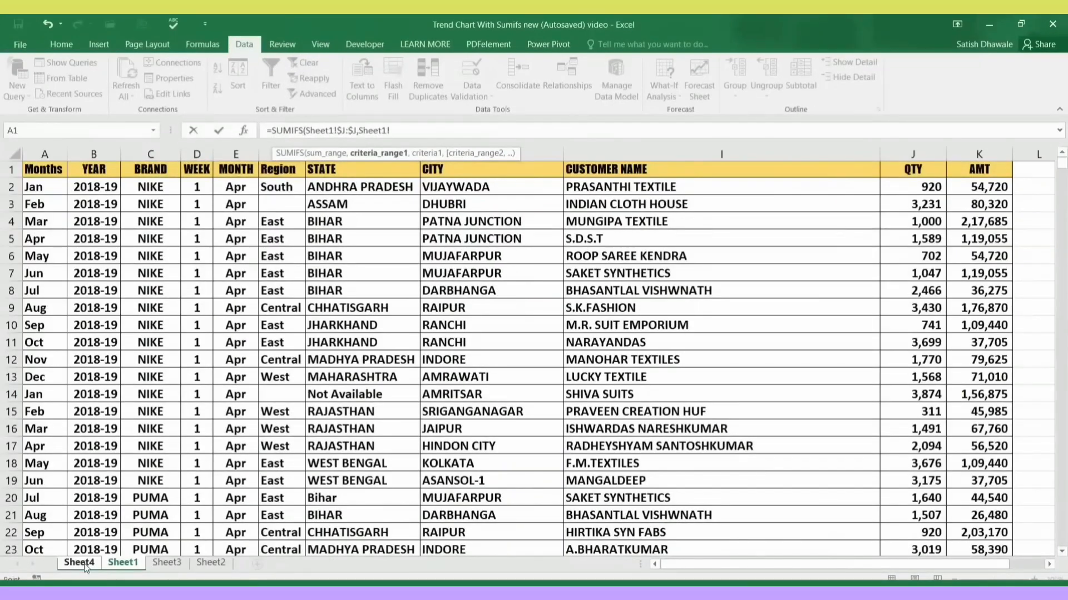
click(86, 565)
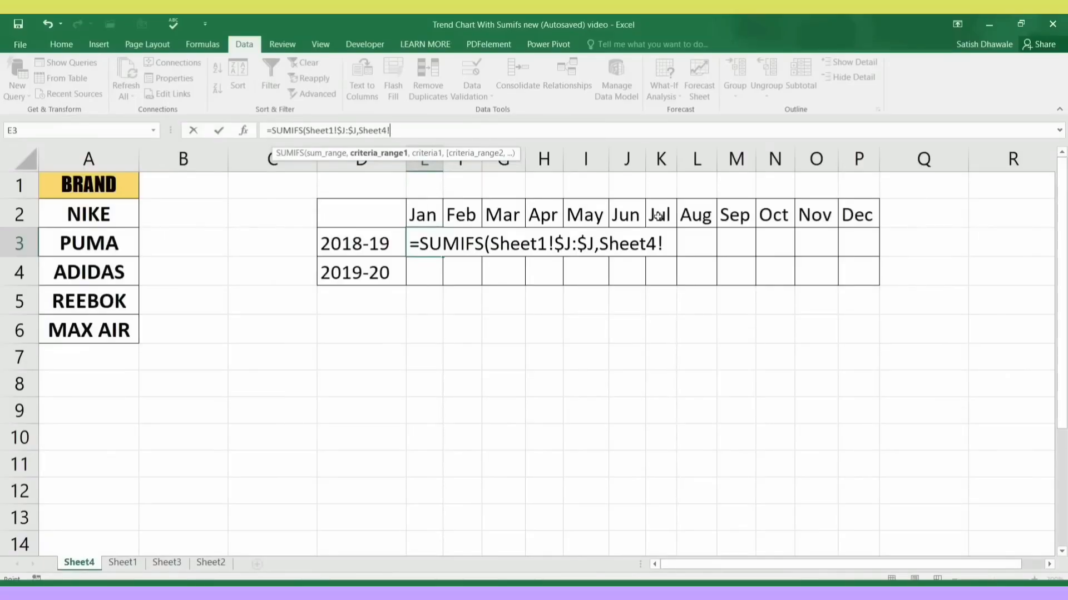
click(121, 563)
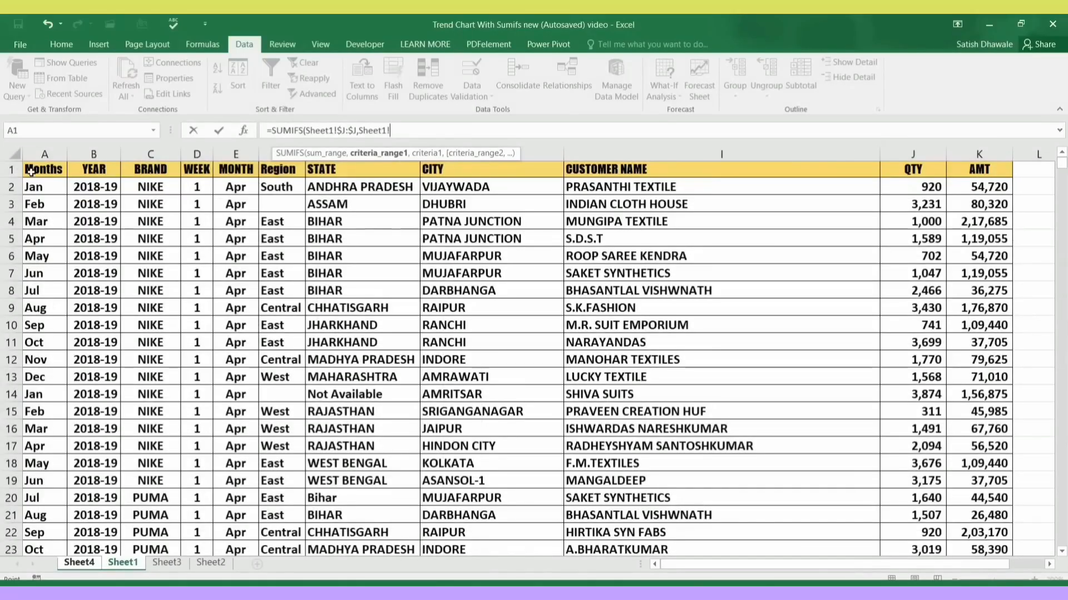
click(33, 154)
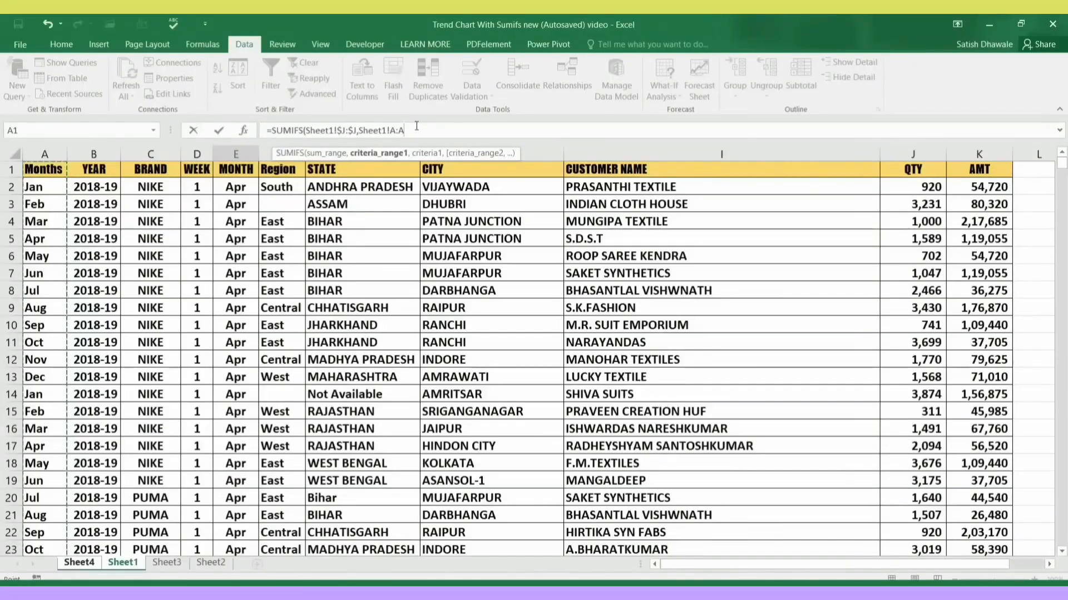
key(F4)
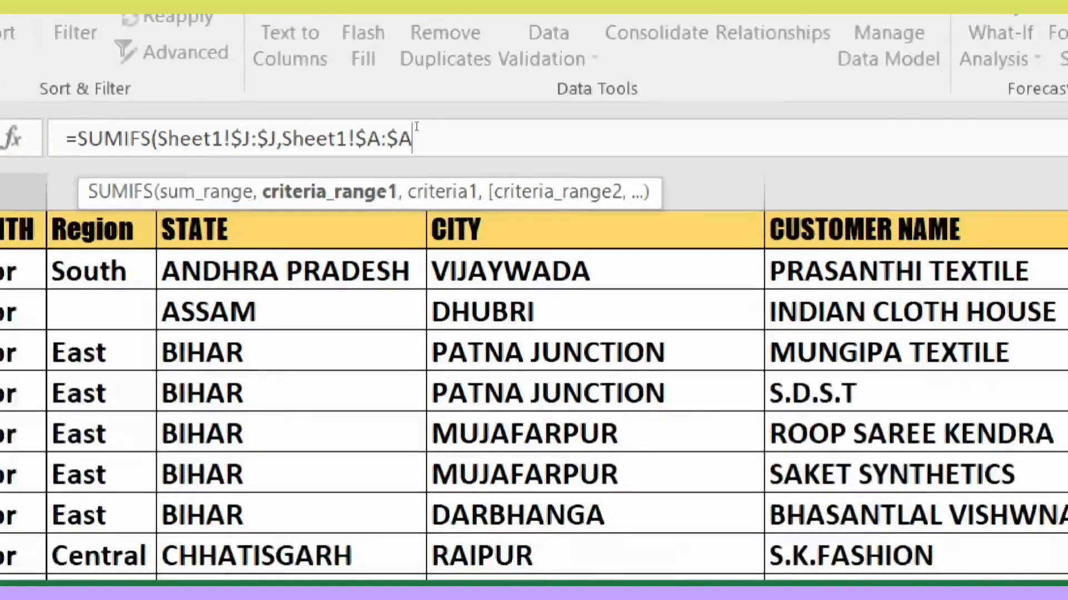
text(,)
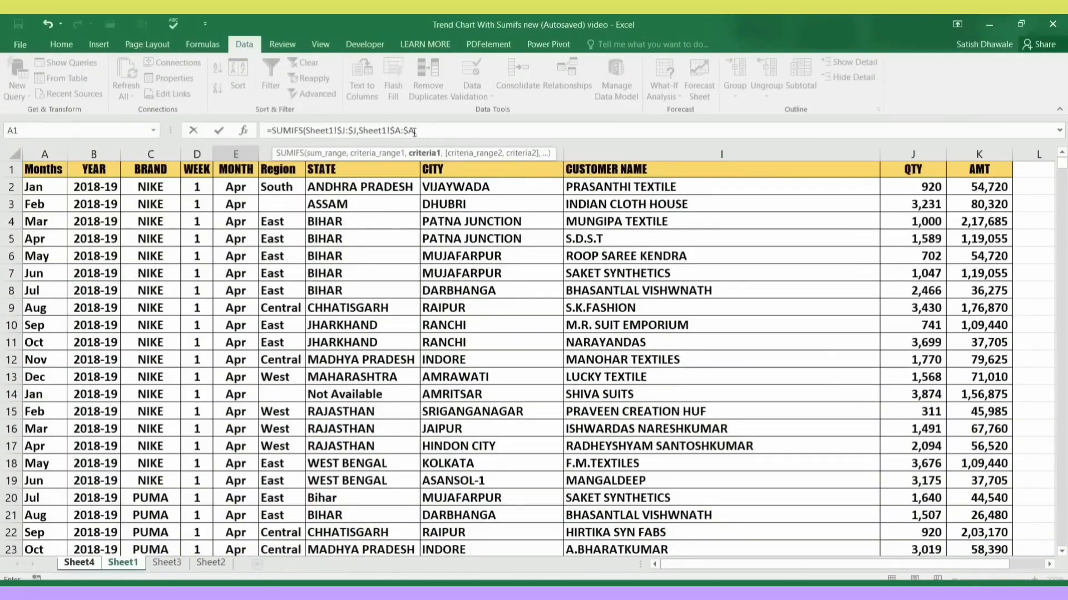
Use the Jan header on Sheet4 as the first criterion, with only its row locked as Sheet4!E$2
click(95, 565)
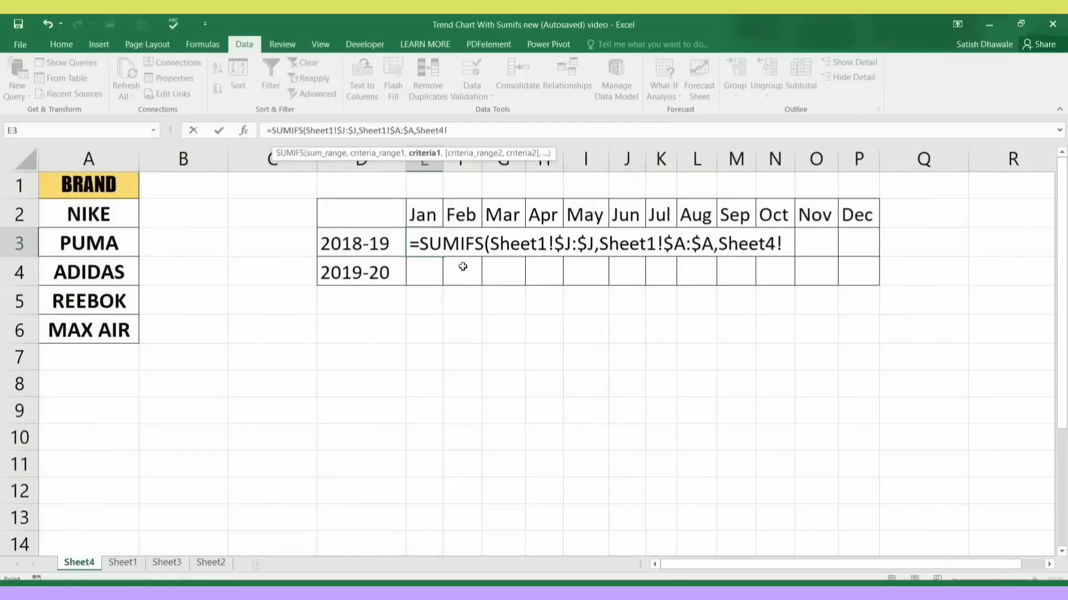
click(432, 218)
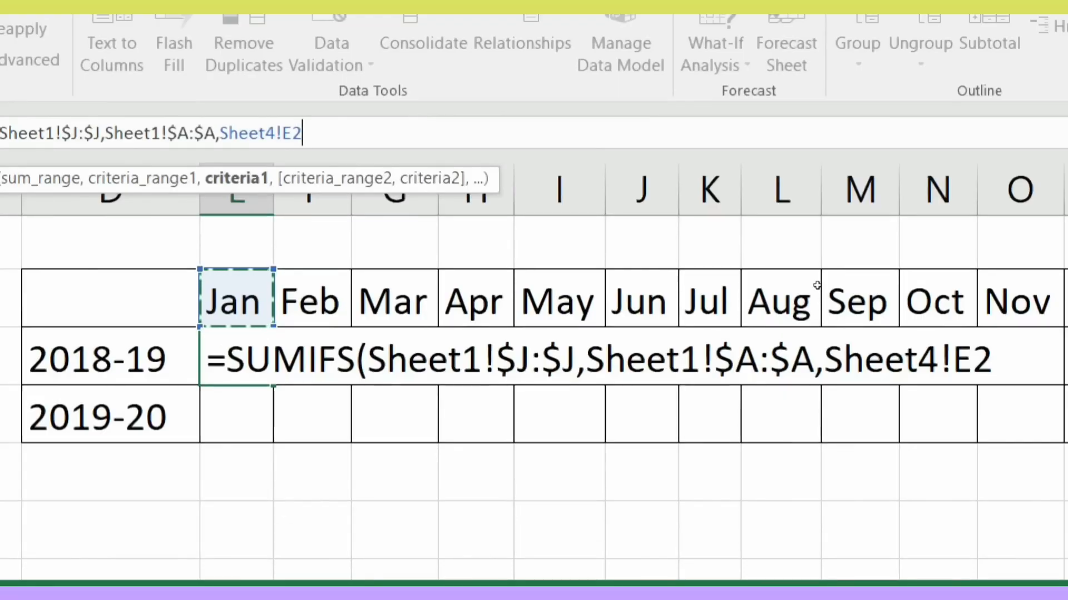
key(F4)
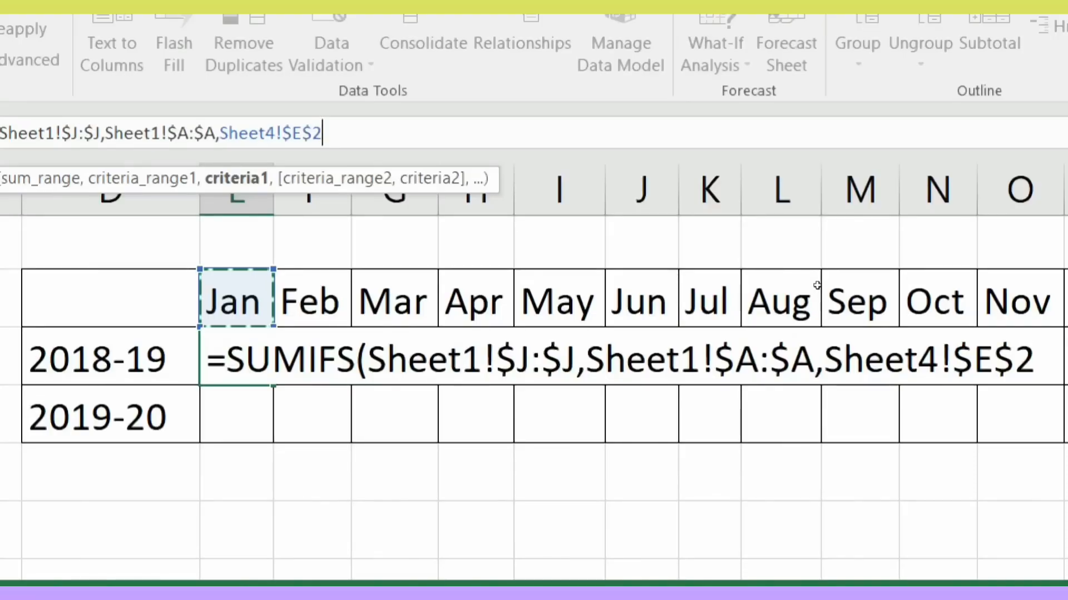
key(F4)
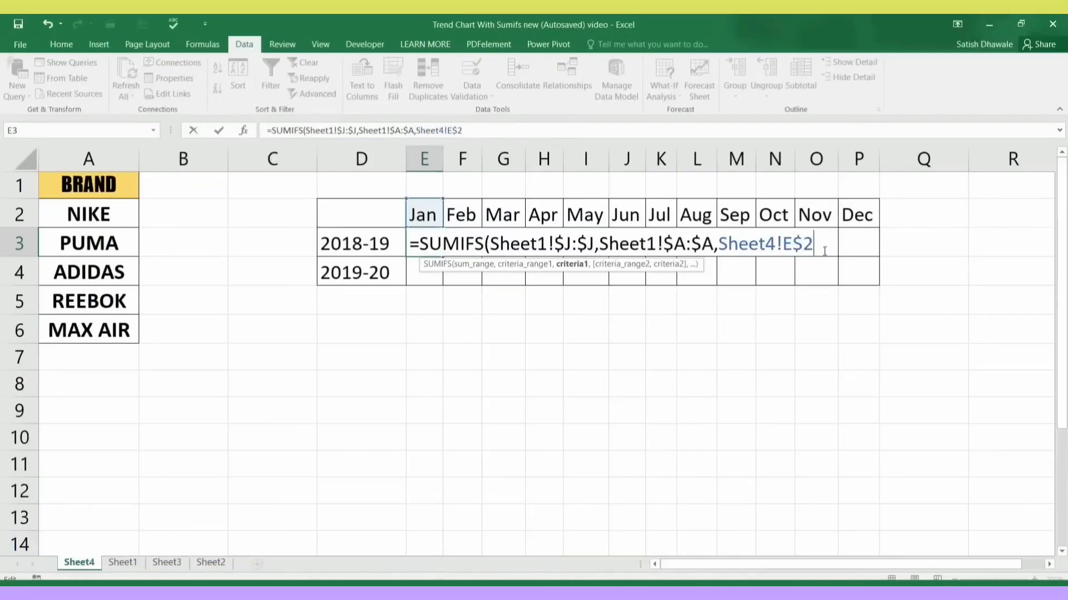
text(,)
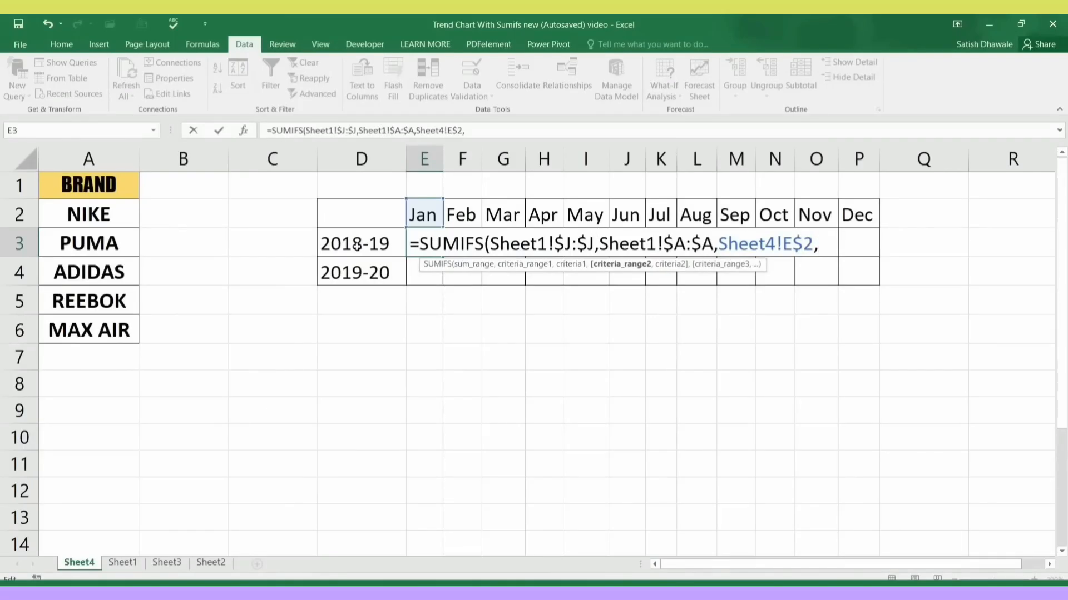
Add the YEAR column Sheet1!$B:$B as the absolute second criteria range
click(123, 562)
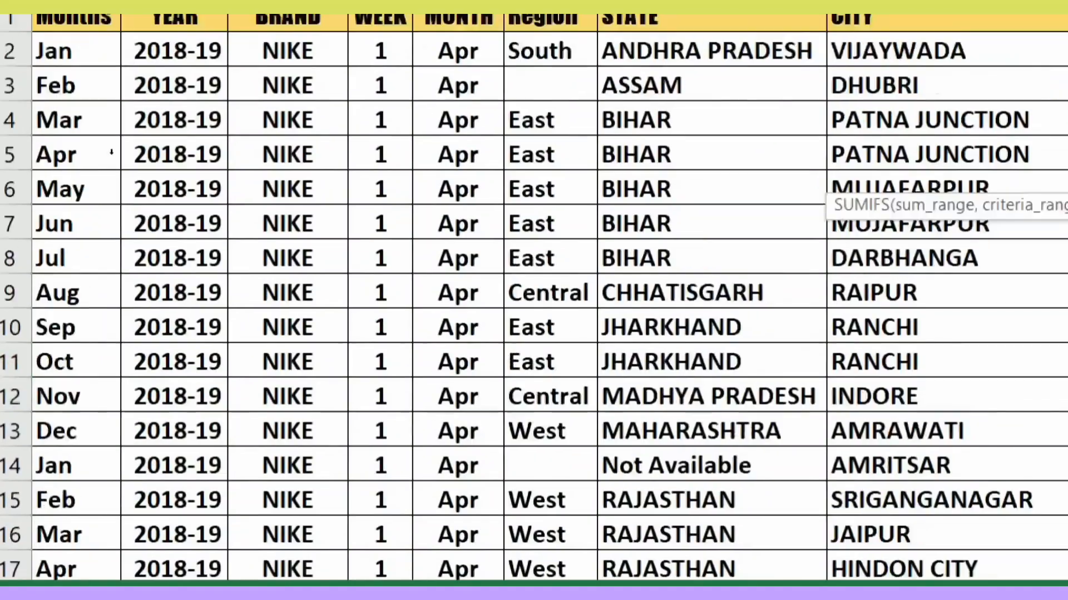
click(148, 96)
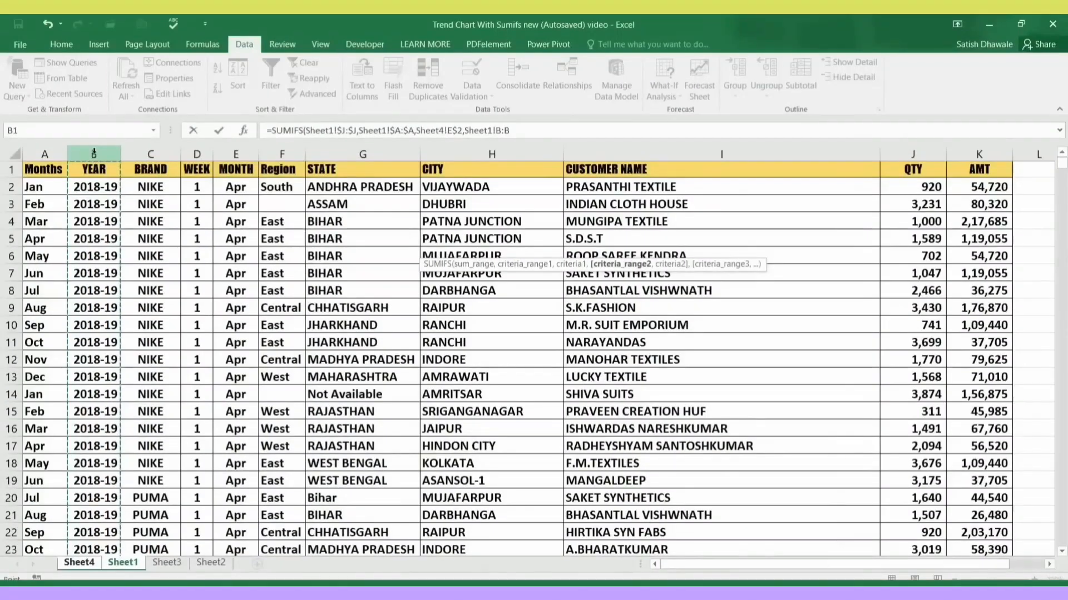
key(F4)
text(,)
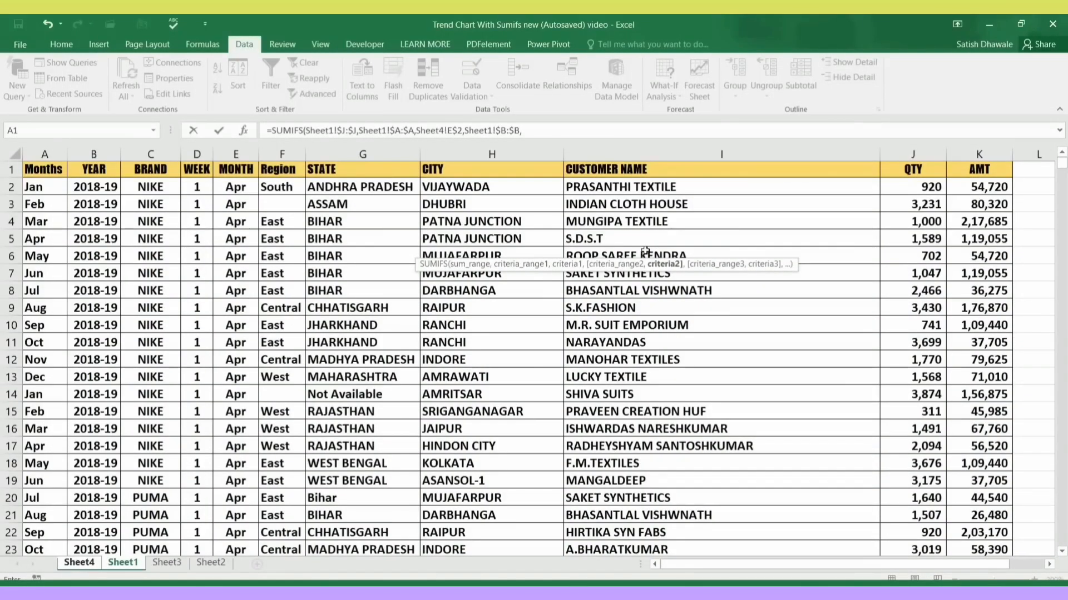
Use the 2018-19 label on Sheet4 as the second criterion, with only its column locked as Sheet4!$D3
click(79, 563)
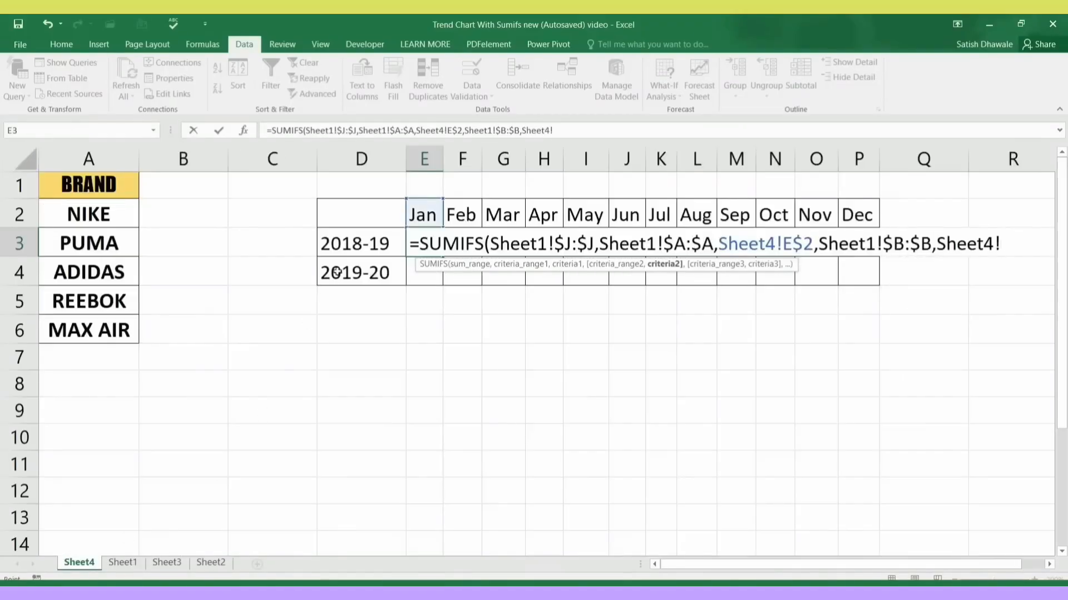
click(349, 248)
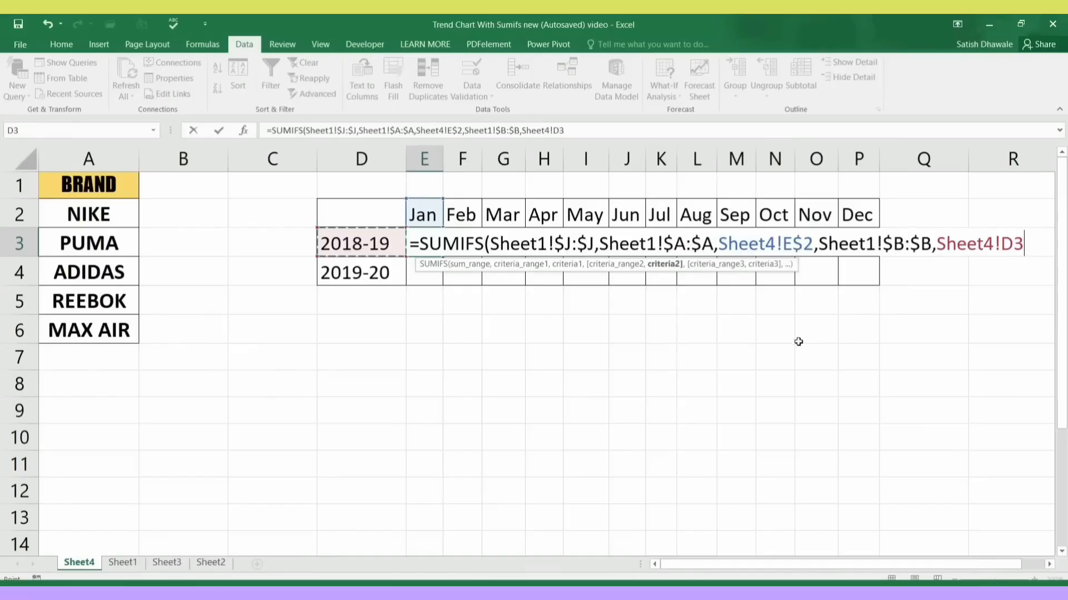
key(F4)
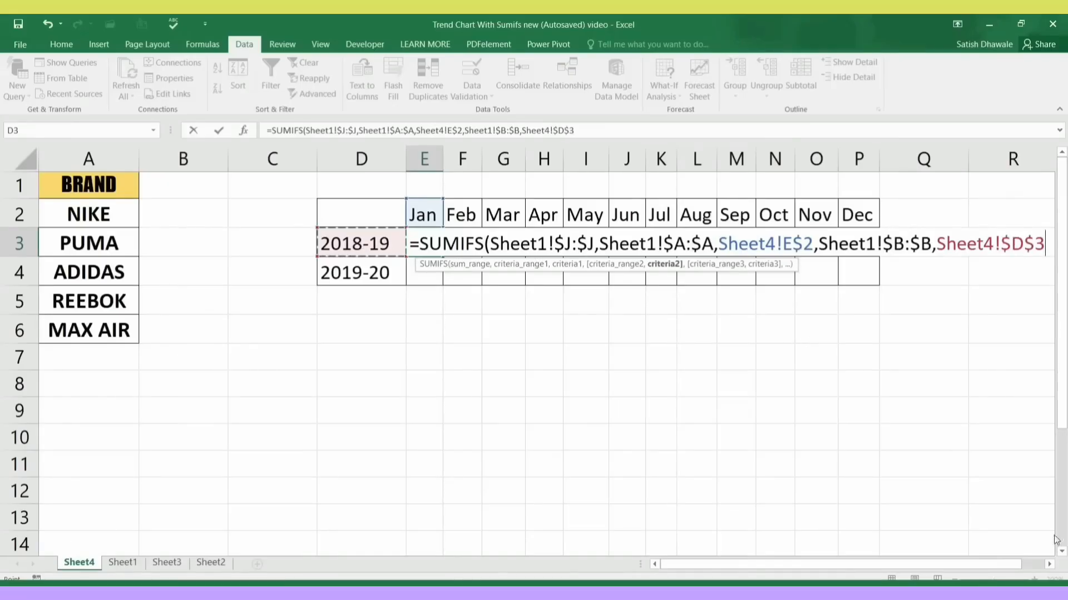
click(1049, 563)
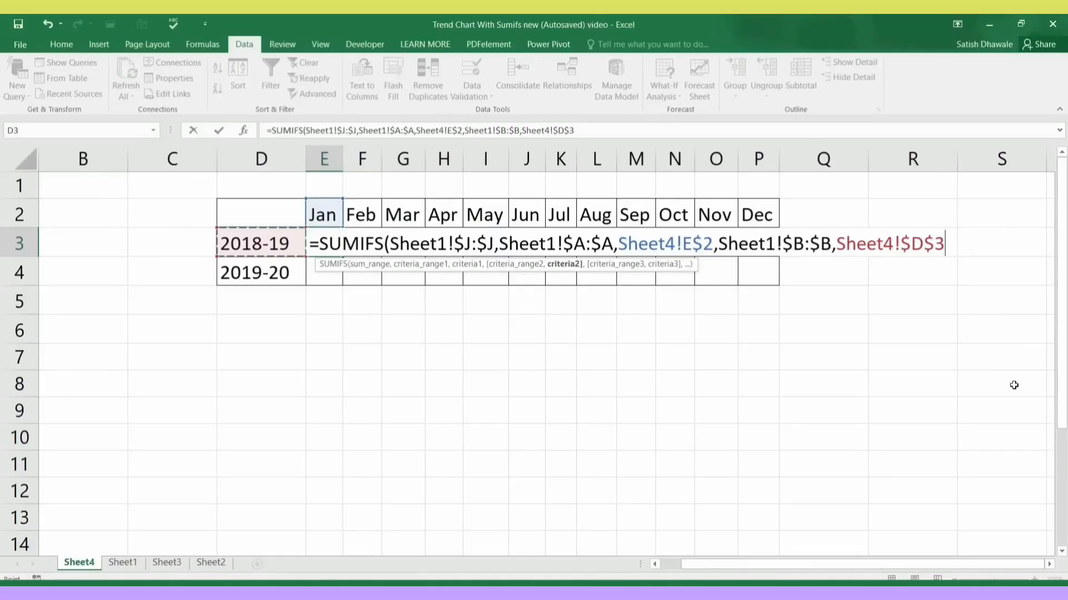
key(F4)
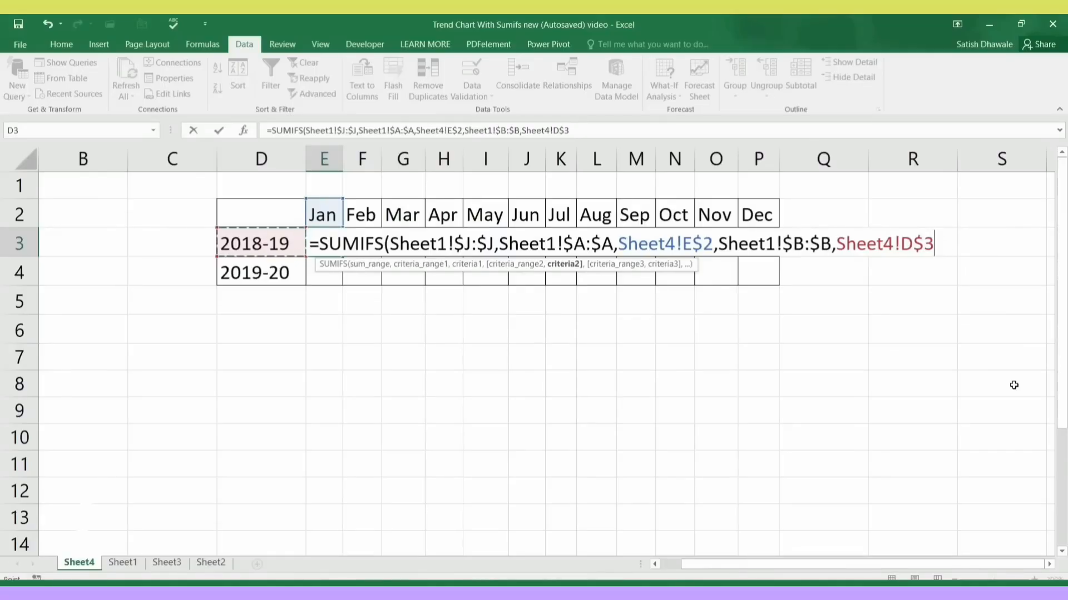
key(F4)
text(,)
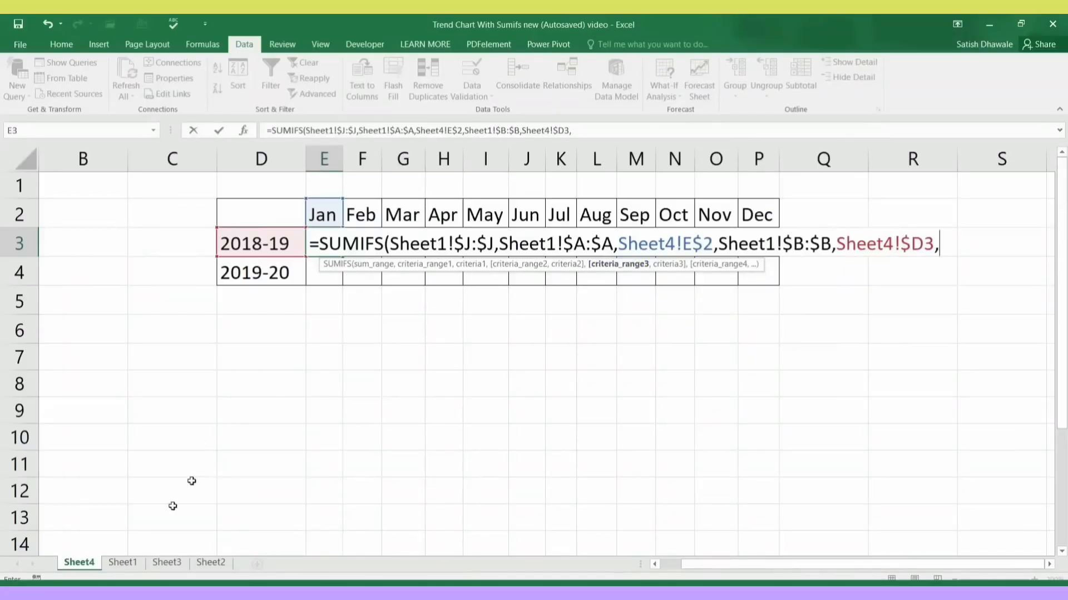
Add the BRAND column Sheet1!$C:$C as the absolute third criteria range
click(135, 562)
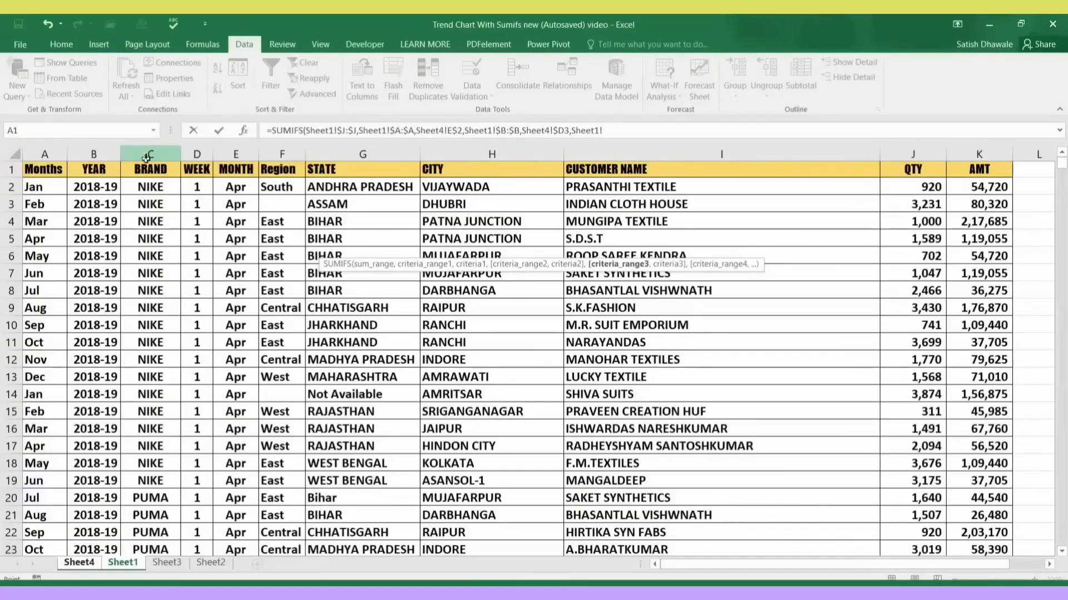
click(146, 159)
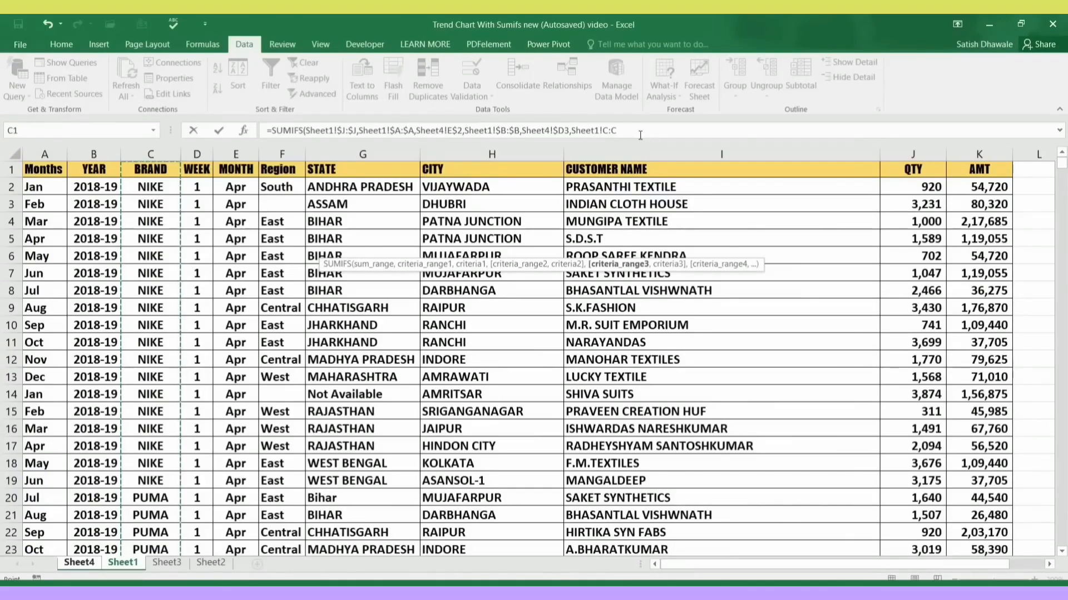
key(F4)
text(,)
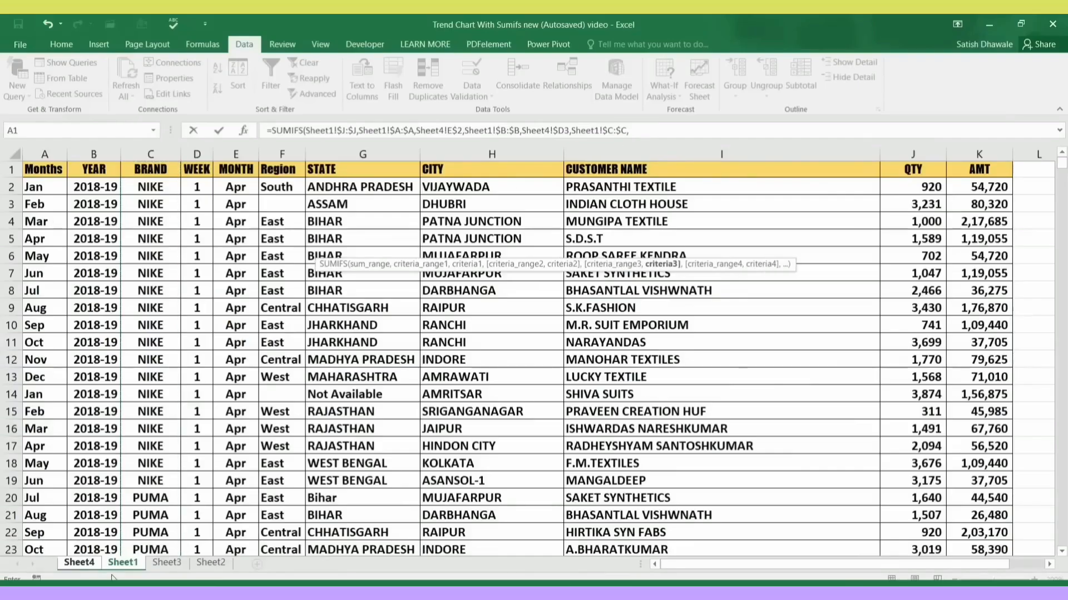
Use the brand dropdown cell as the absolute third criterion Sheet4!$C$2 and complete the SUMIFS formula in E3
click(89, 566)
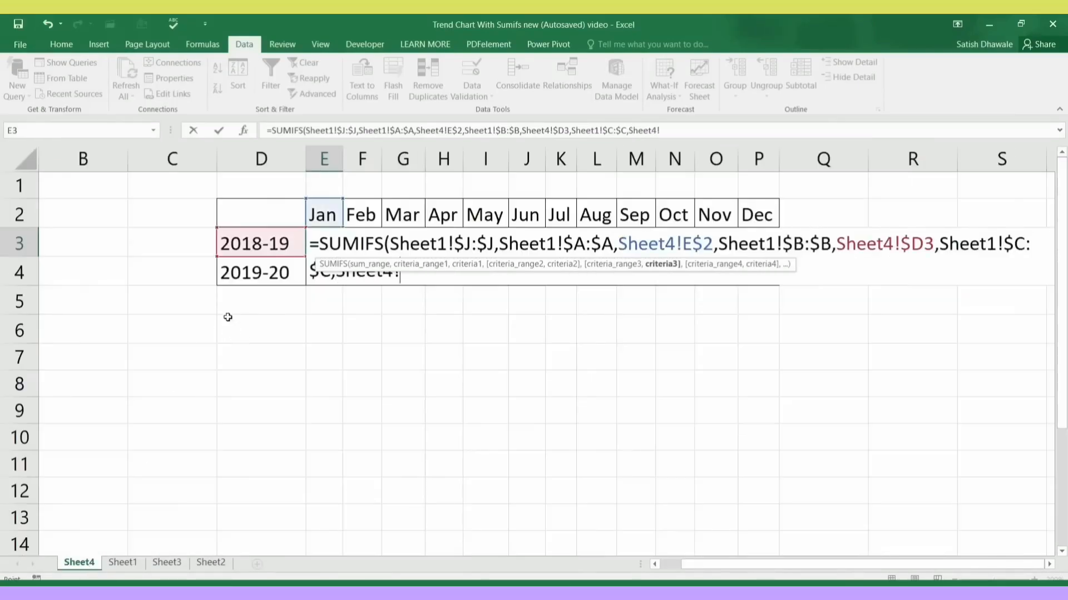
drag(113, 276, 114, 209)
click(252, 210)
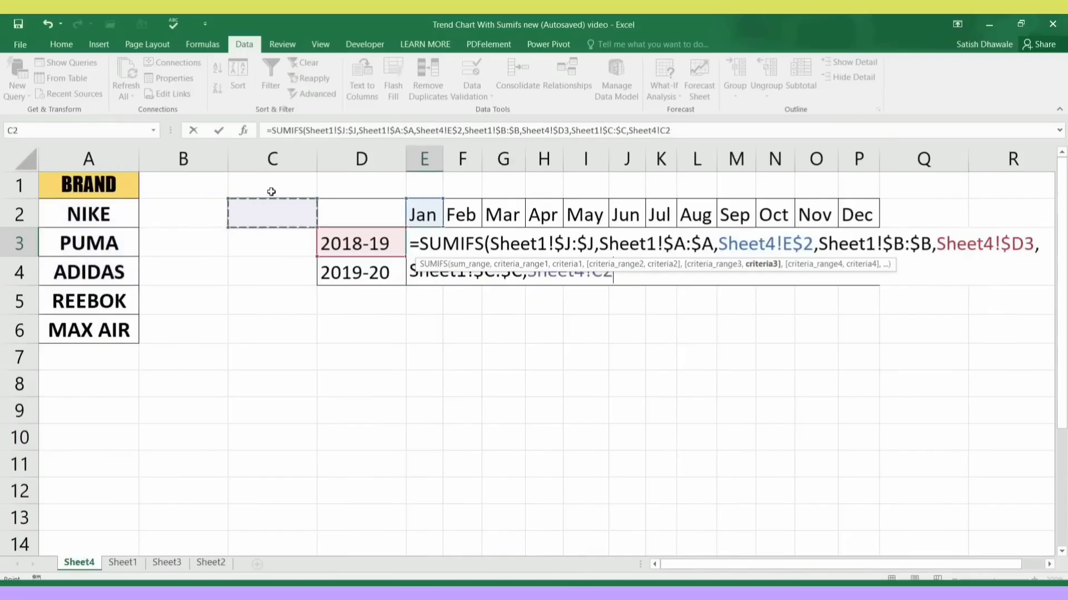
click(293, 214)
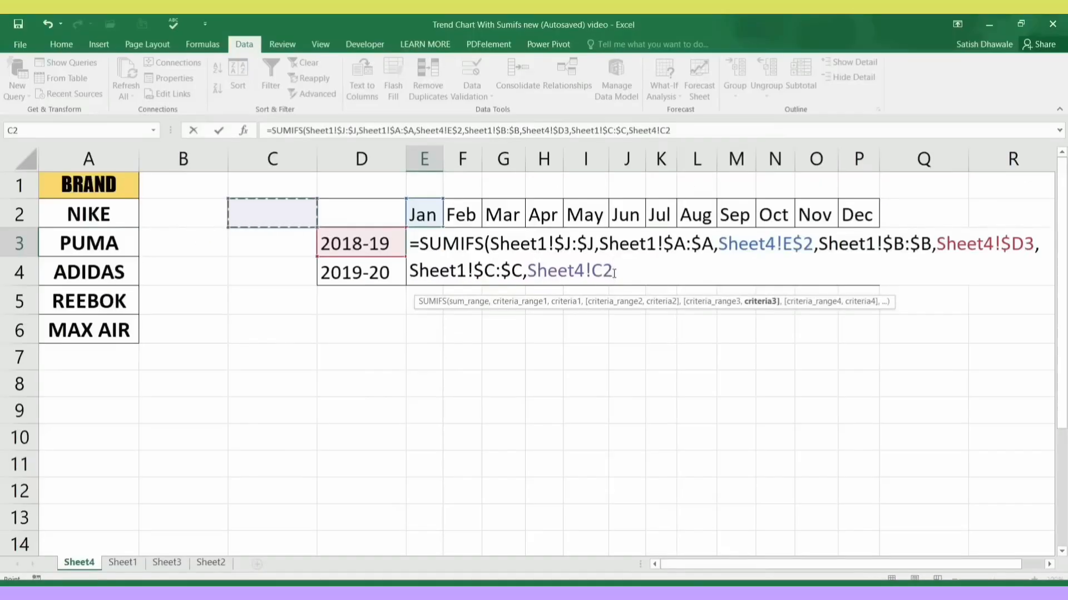
key(F4)
text())
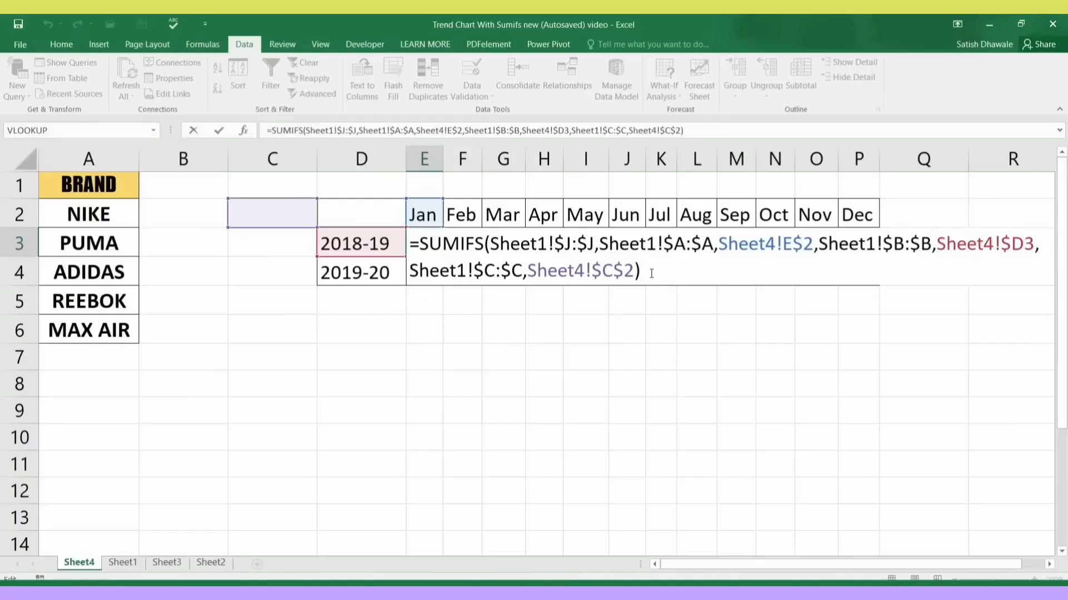
key(BackSpace)
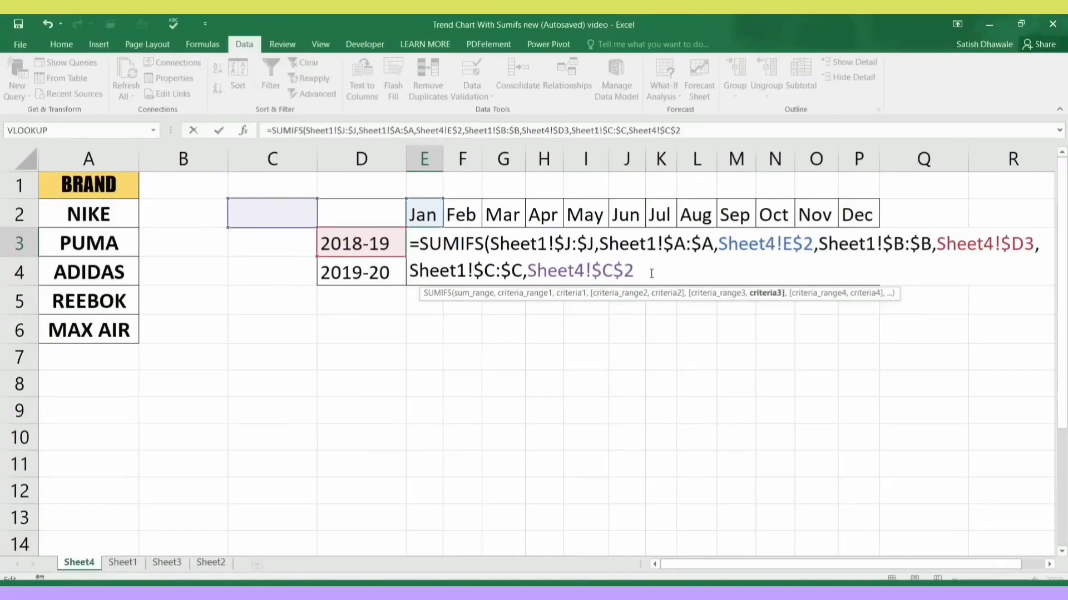
key(Return)
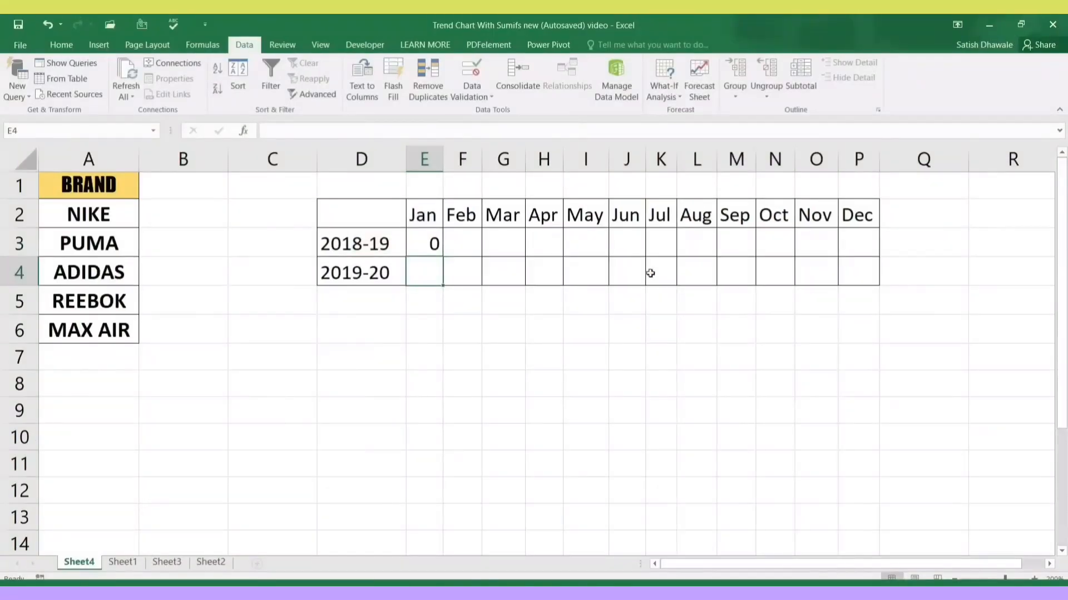
Choose NIKE in the C2 brand dropdown and autofit column E to its contents
click(293, 216)
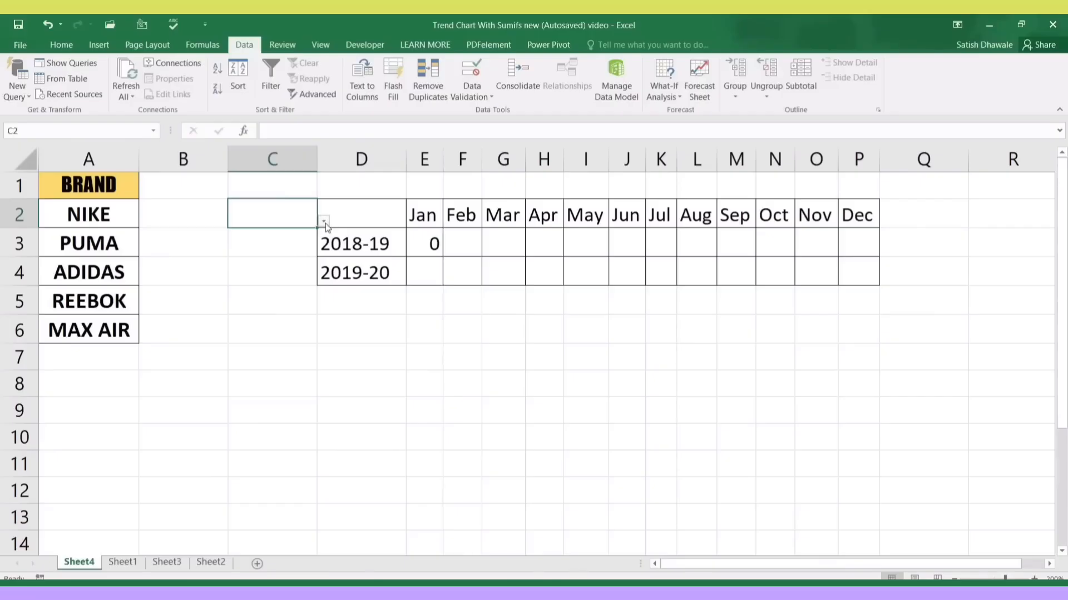
click(324, 221)
click(272, 238)
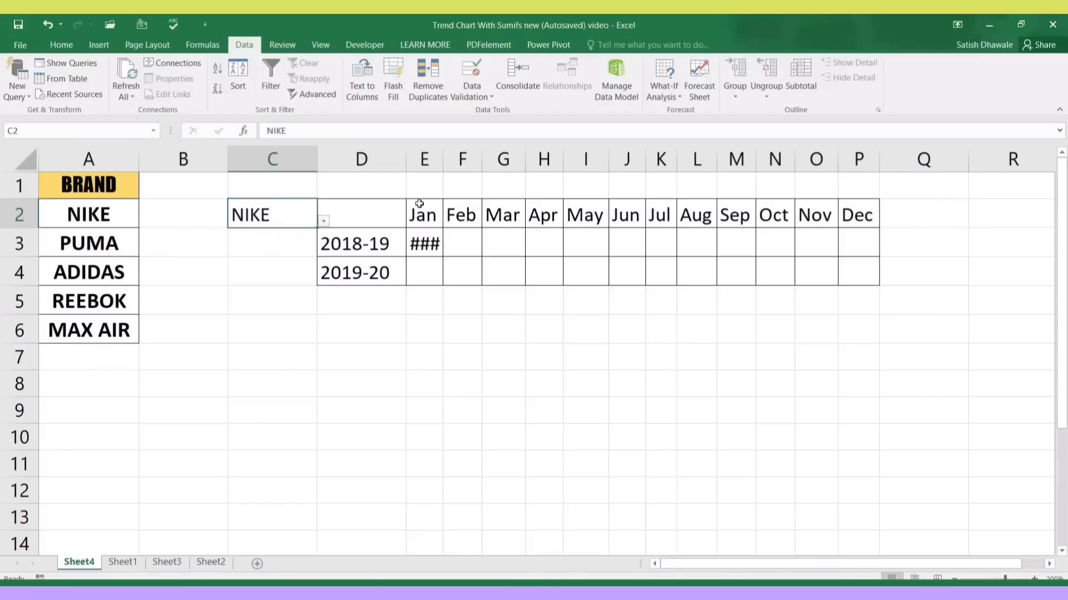
double_click(443, 160)
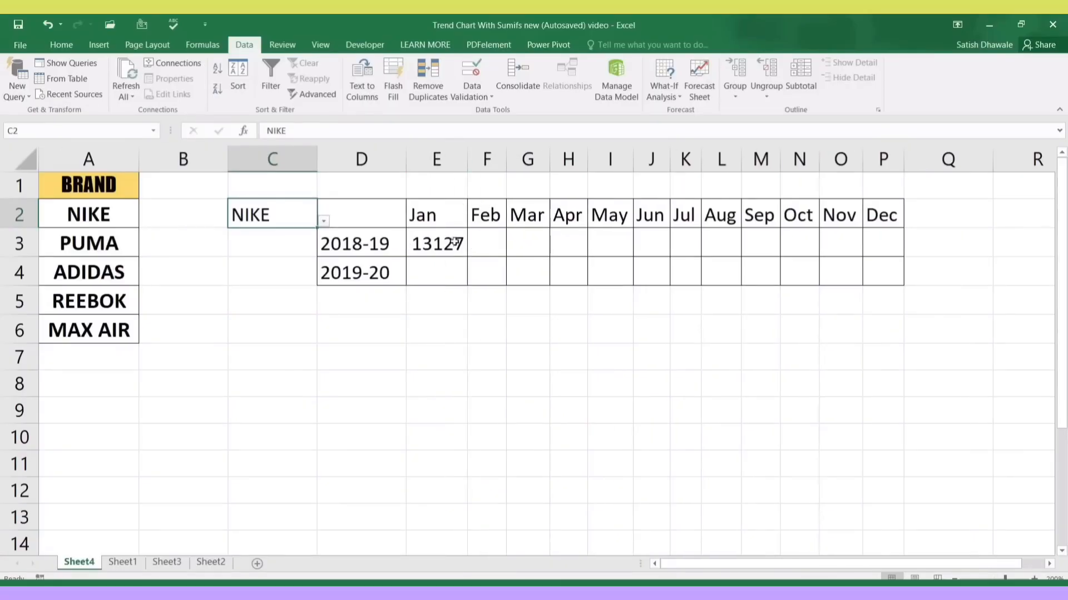
Fill the E3 formula across the 2018-19 row through December and autofit the month columns
click(457, 244)
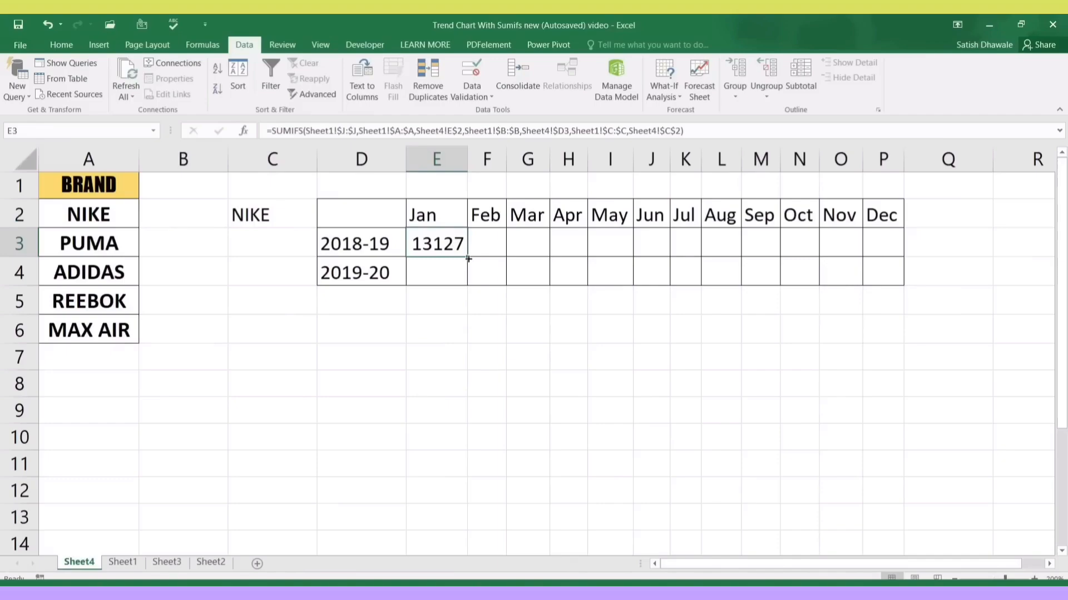
drag(468, 259, 893, 257)
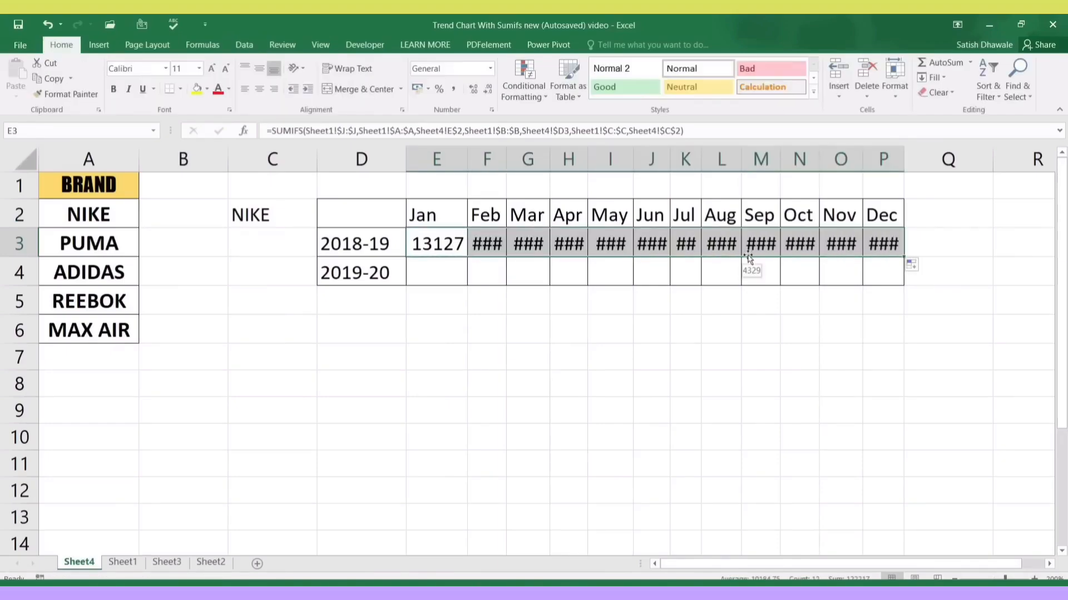
key(alt+h)
key(o)
key(i)
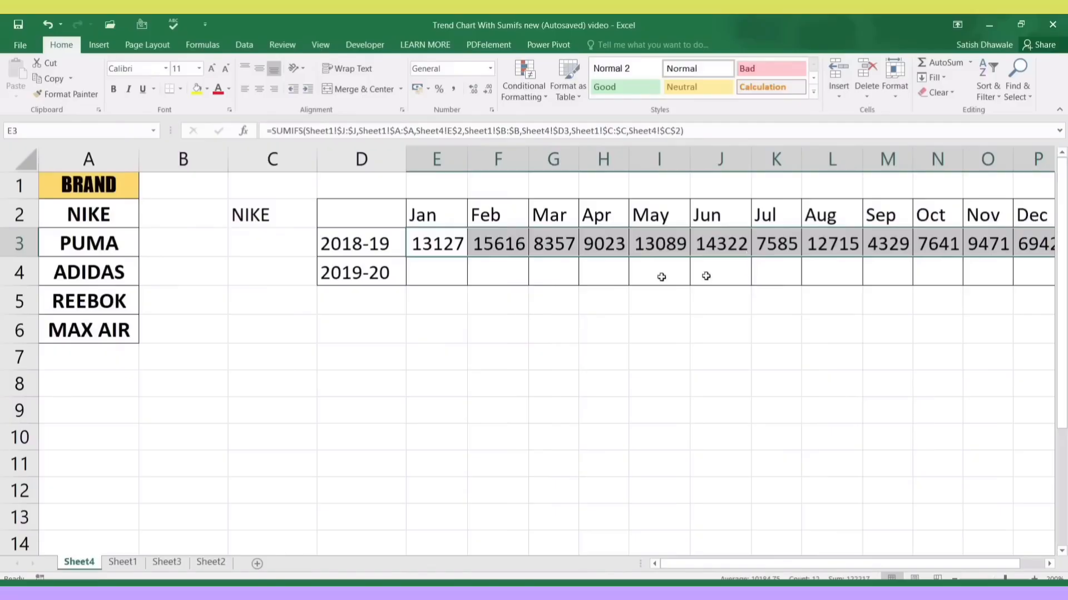
Fill the E3 SUMIFS formula down into the 2019-20 row and across it through December
click(444, 244)
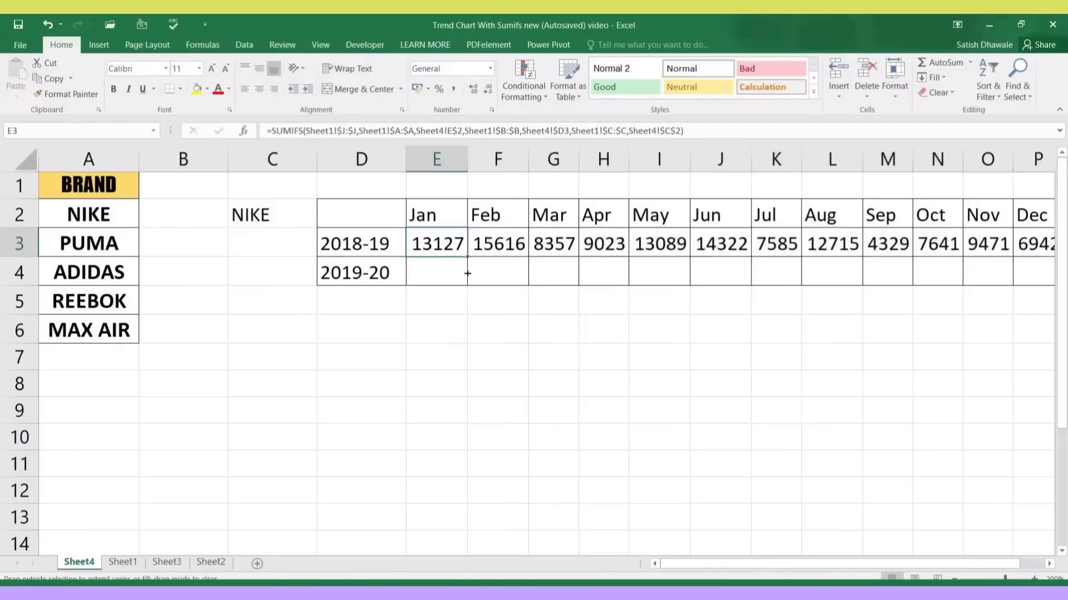
drag(467, 273, 1064, 283)
drag(948, 280, 950, 287)
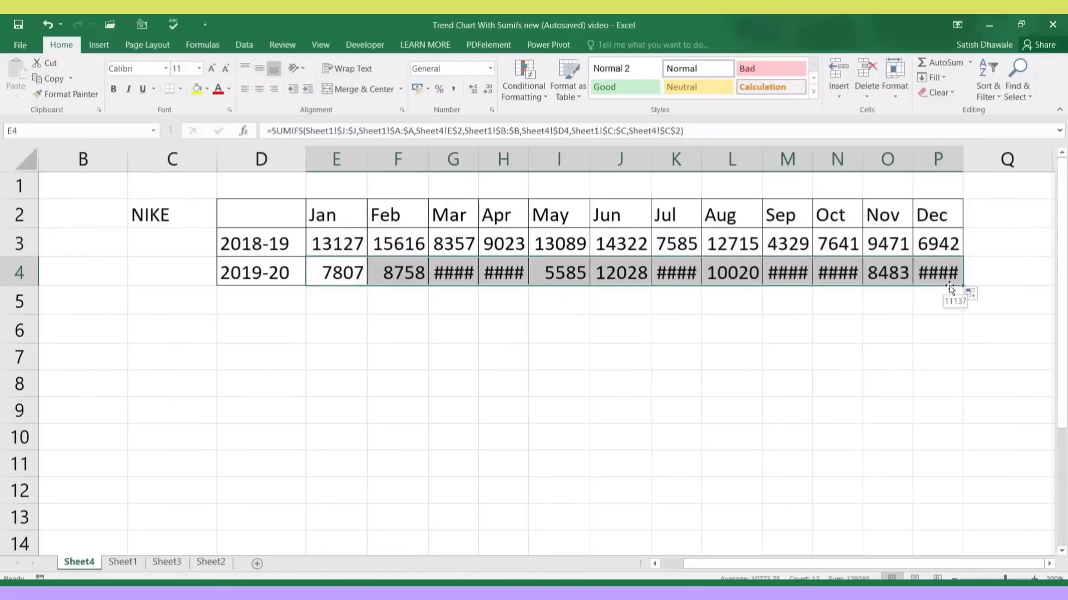
Autofit the columns of the whole brand table to their contents
key(alt+h)
key(o)
key(i)
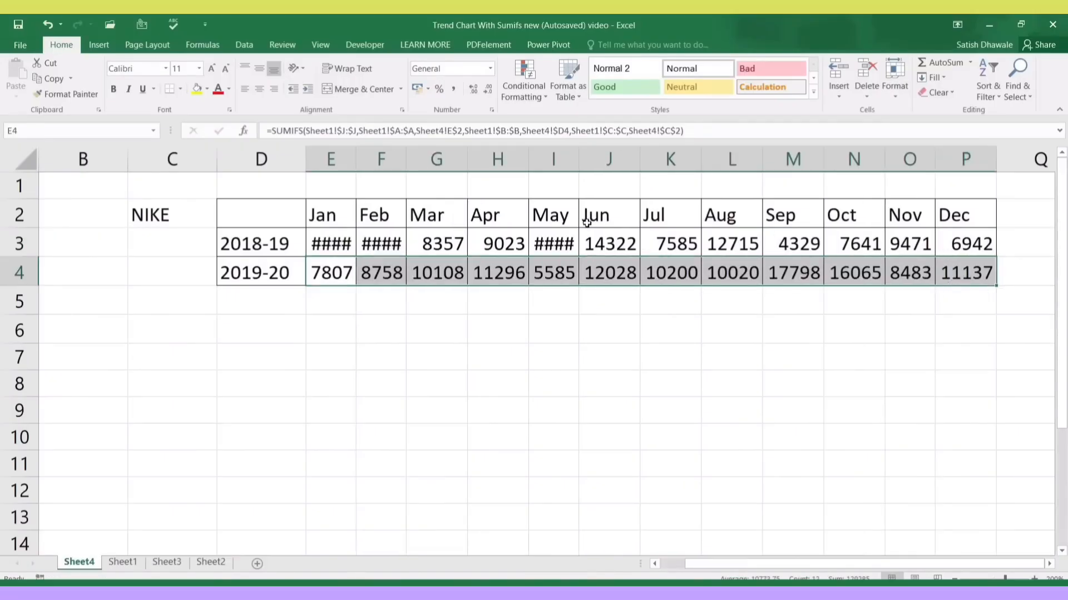
key(ctrl+a)
key(alt+h)
key(o)
key(i)
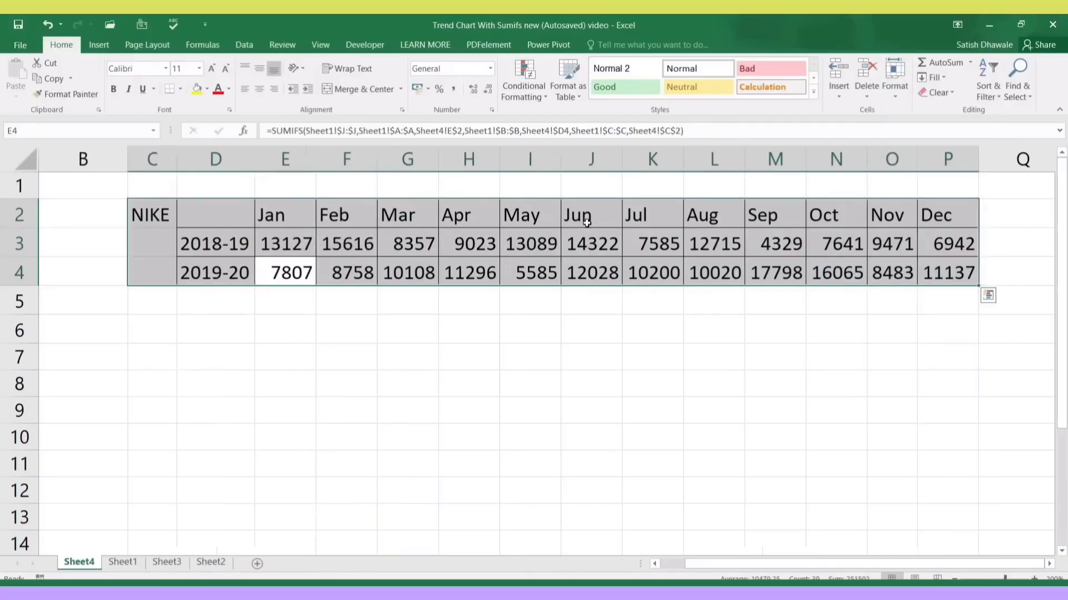
click(549, 260)
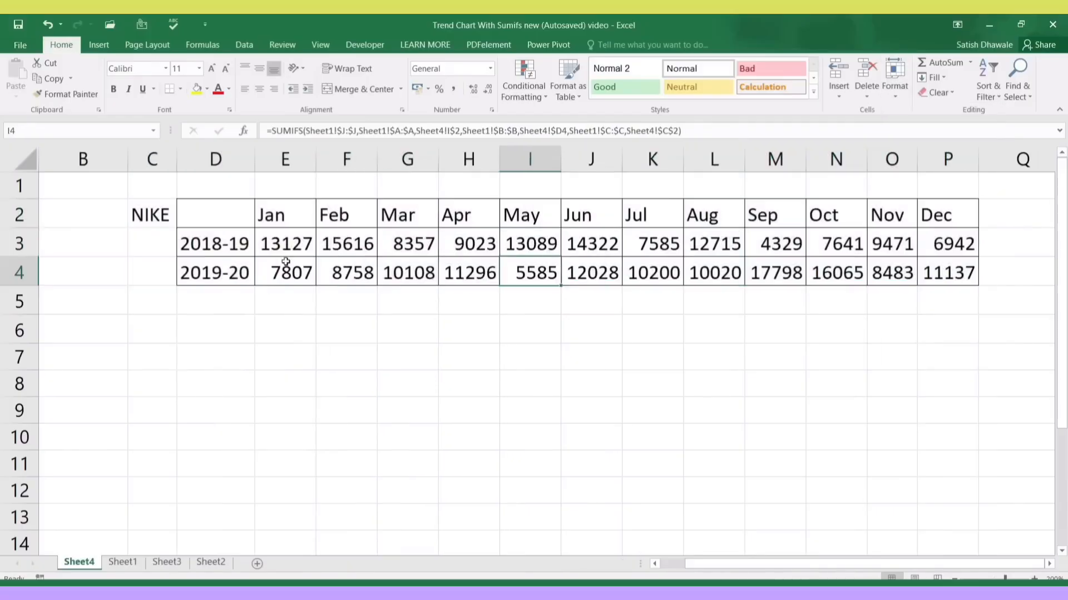
click(217, 244)
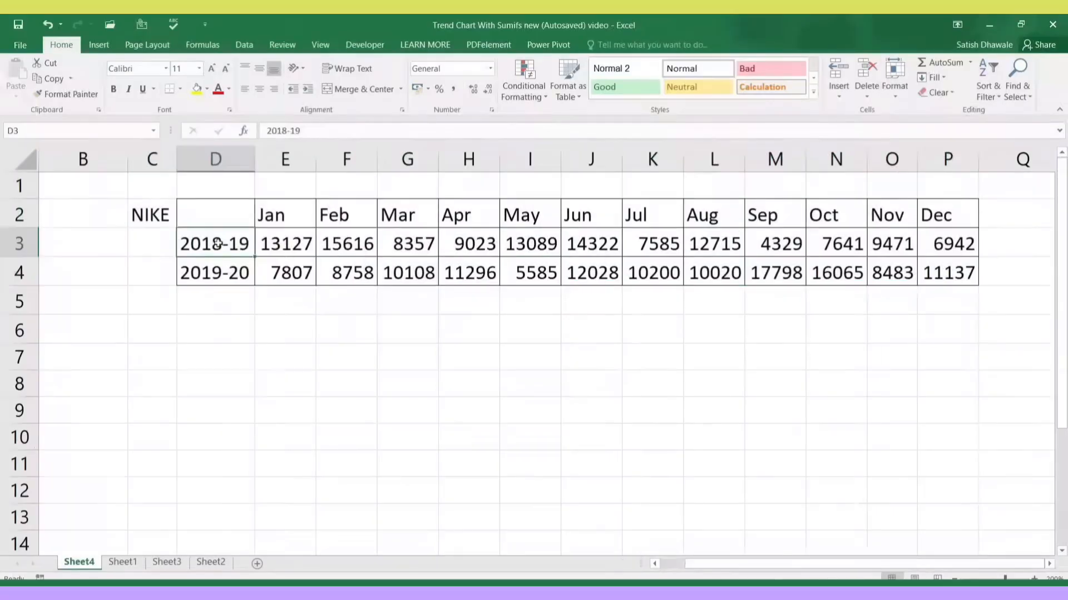
Test the C2 brand dropdown by choosing PUMA, ADIDAS and REEBOK in turn
click(164, 215)
click(183, 221)
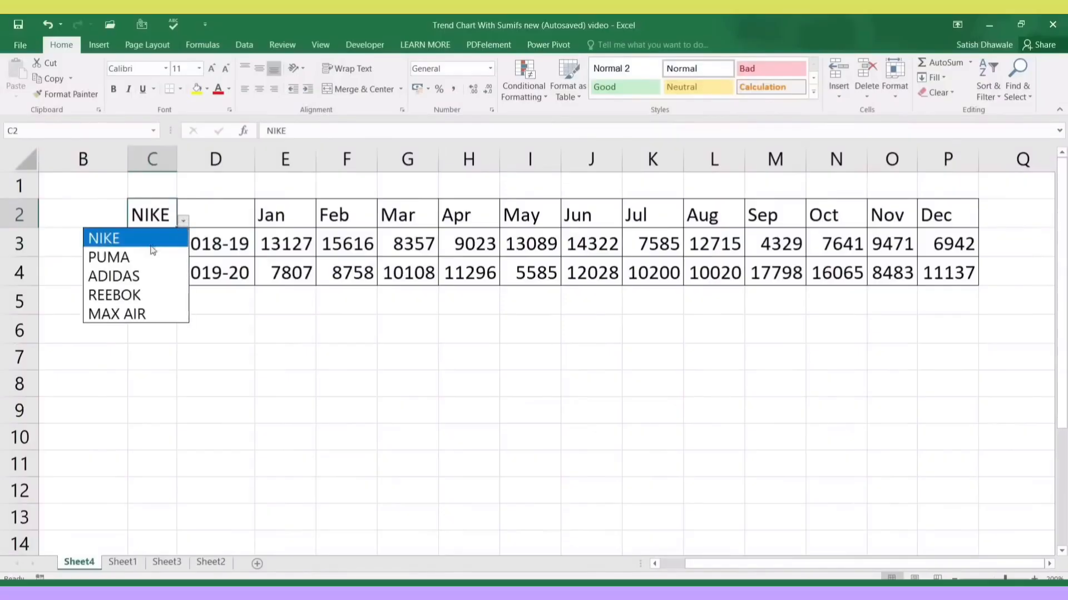
click(151, 259)
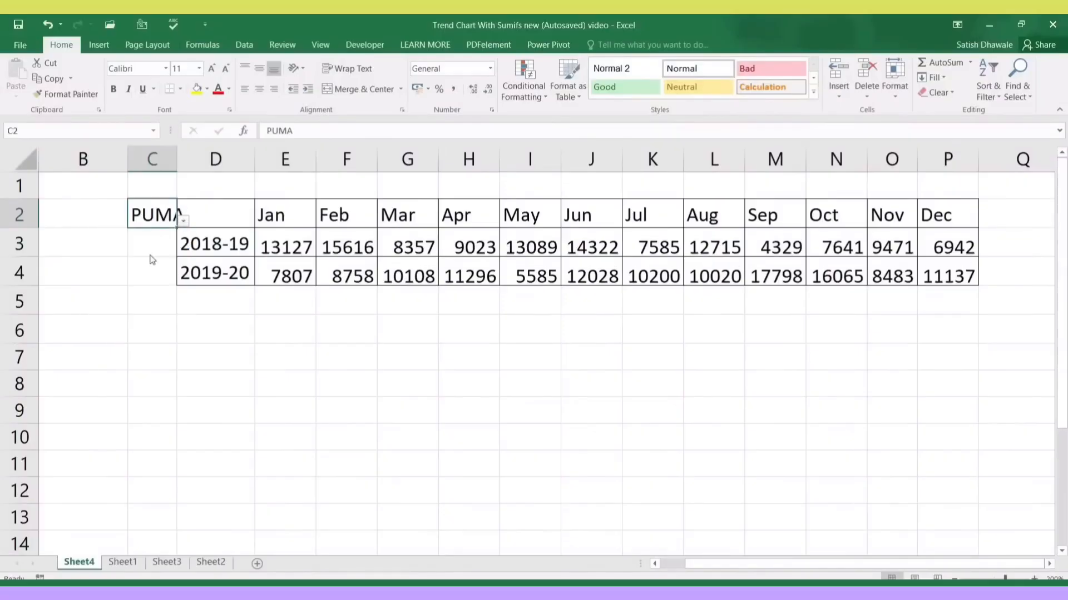
click(183, 221)
click(153, 275)
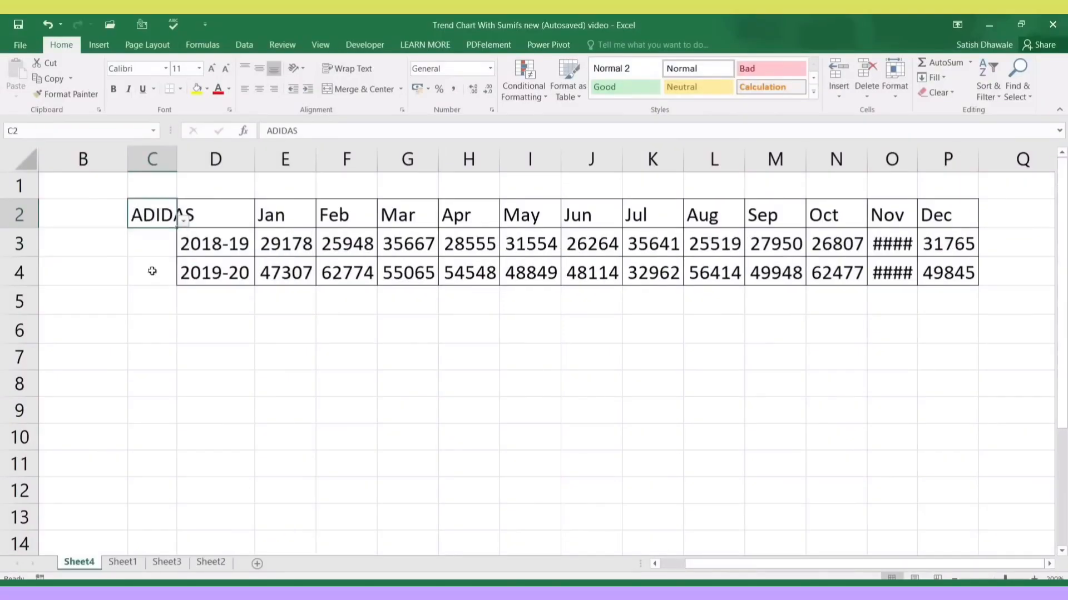
click(183, 222)
click(157, 295)
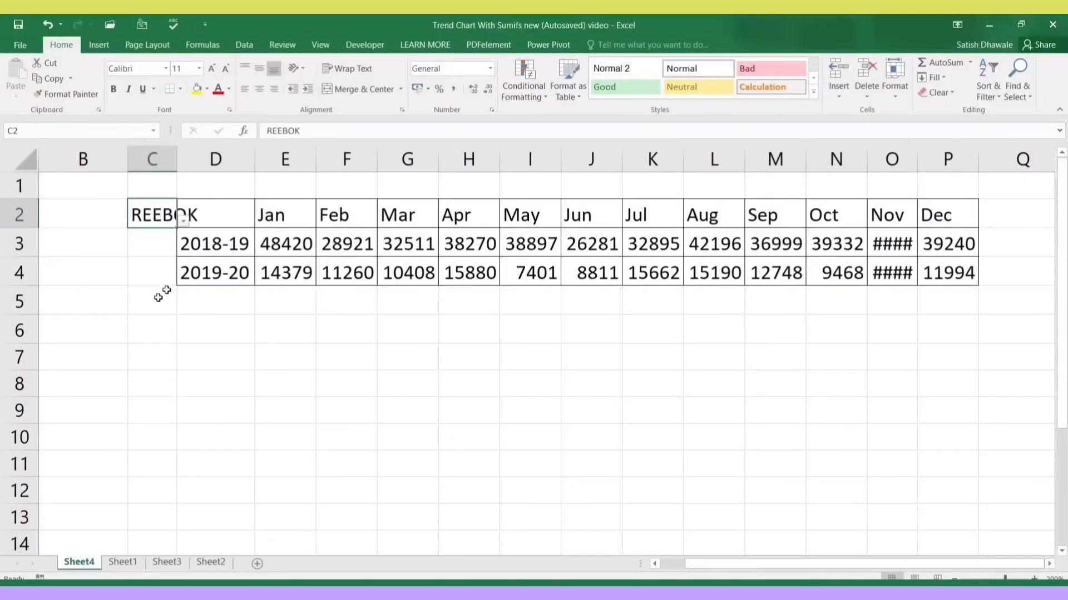
Review the SUMIFS formula and its references in E3 without changing it
click(265, 245)
double_click(265, 244)
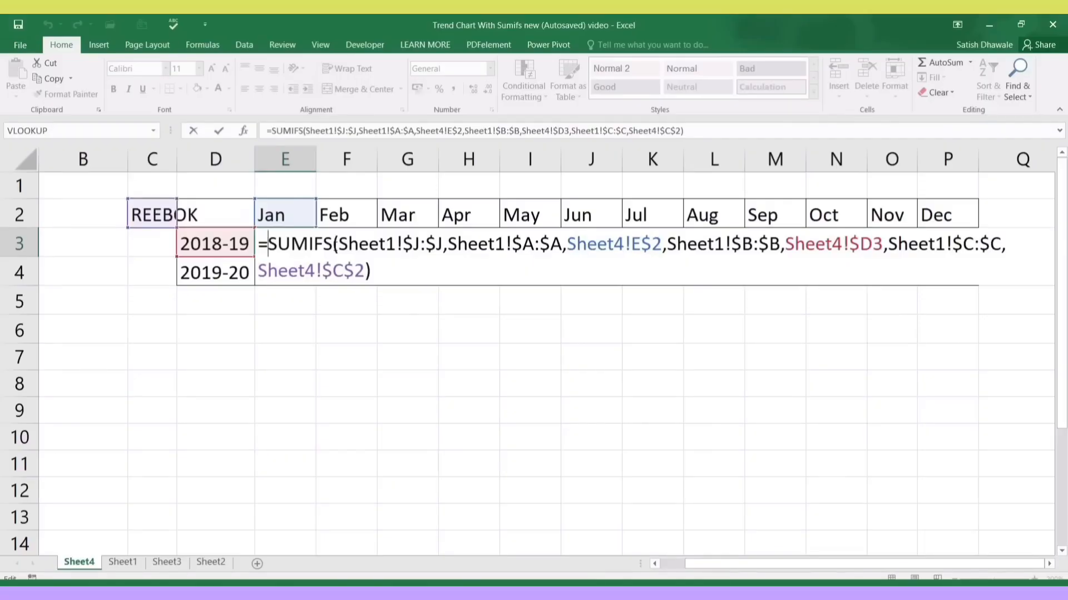
key(Return)
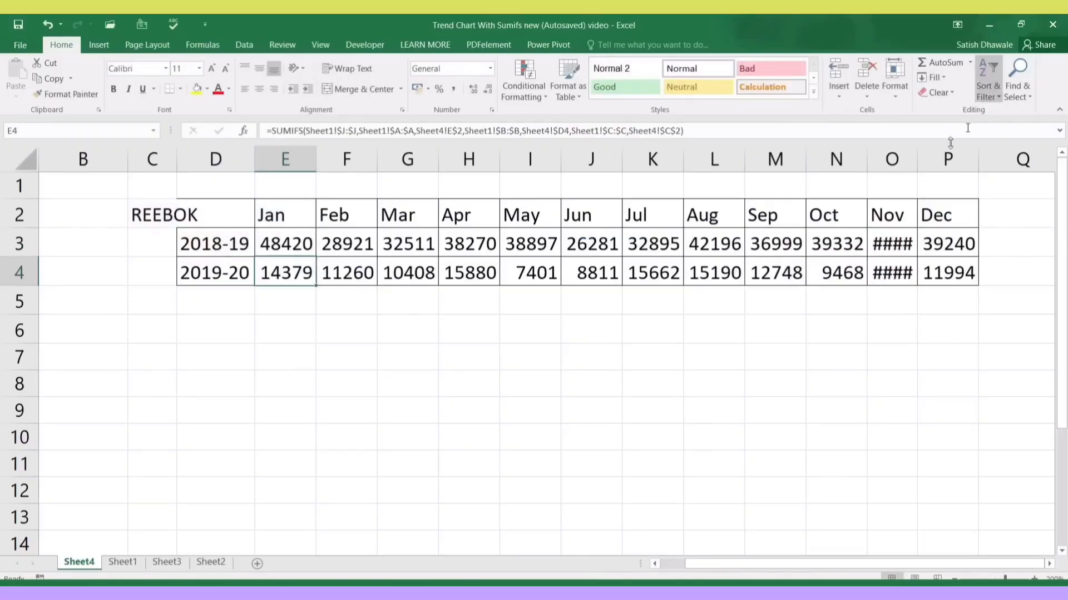
Autofit the November column O and widen column C to fit the full brand name
double_click(916, 158)
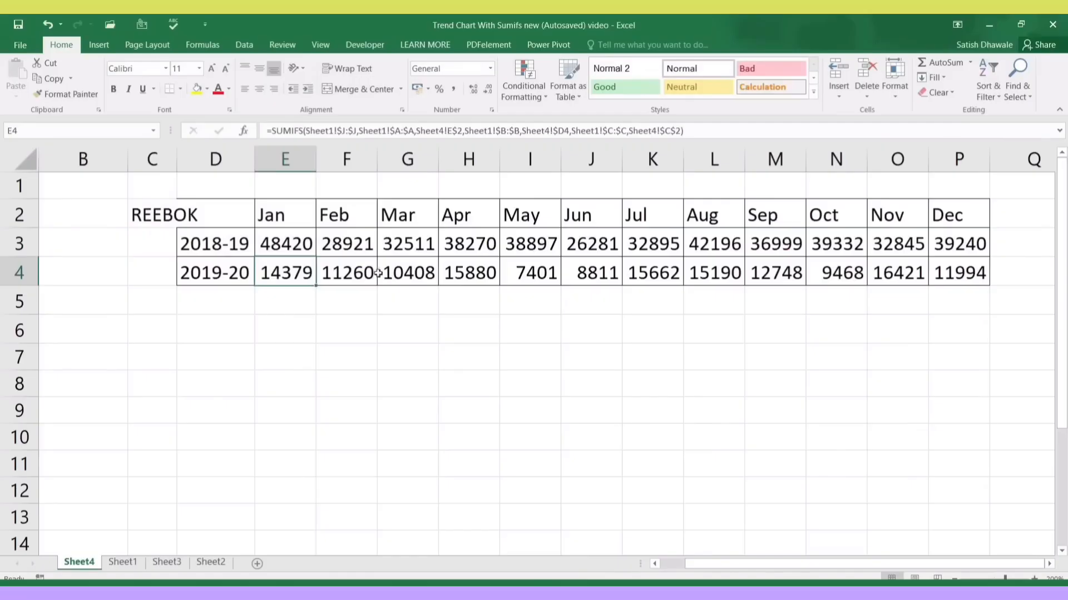
click(185, 213)
drag(176, 168, 214, 174)
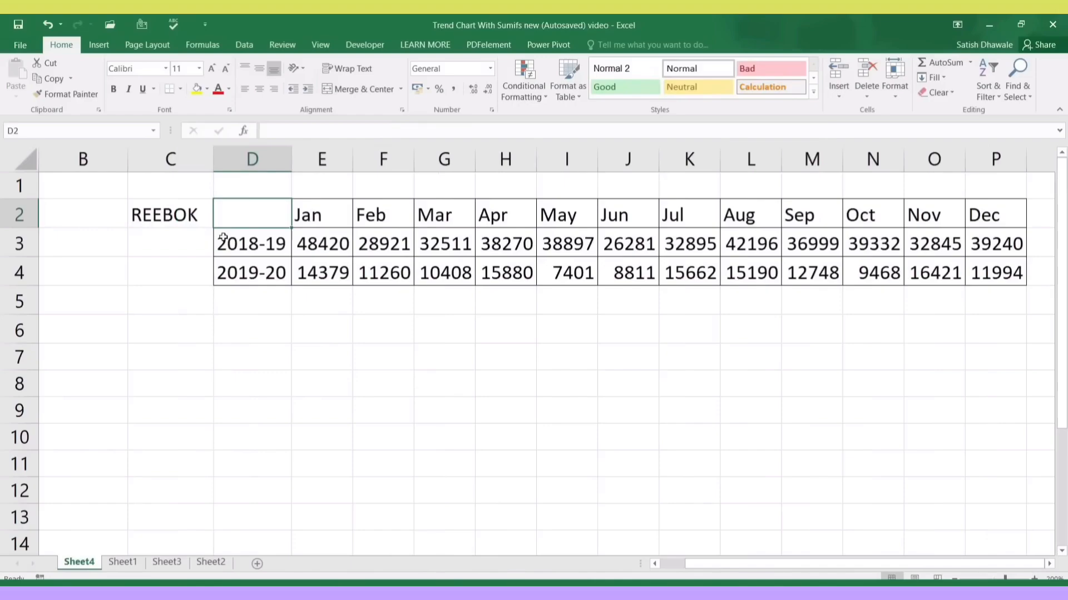
Choose NIKE in the C2 brand dropdown
click(172, 220)
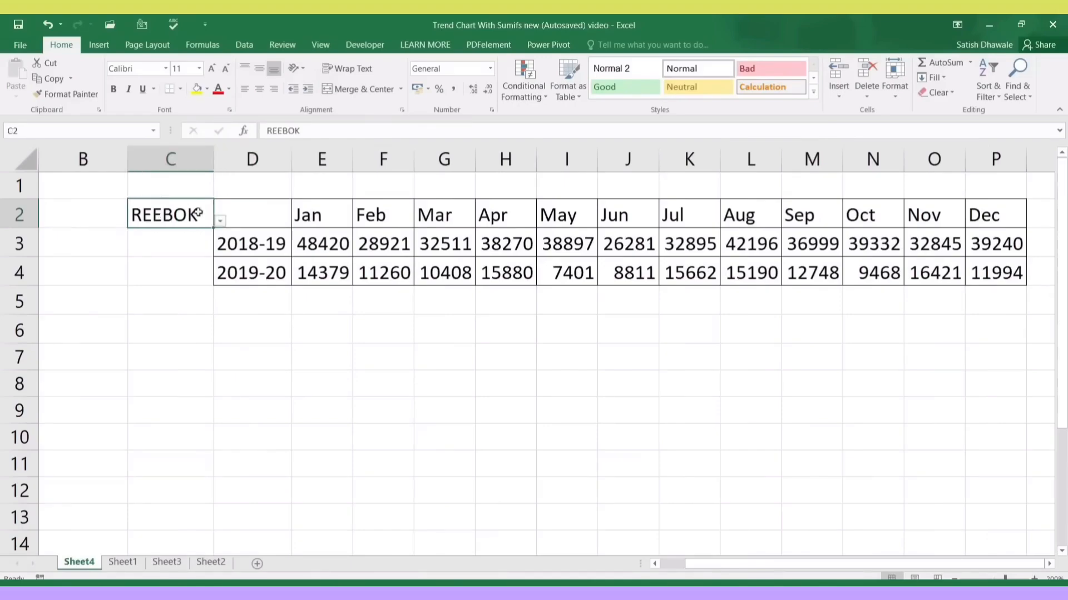
click(219, 221)
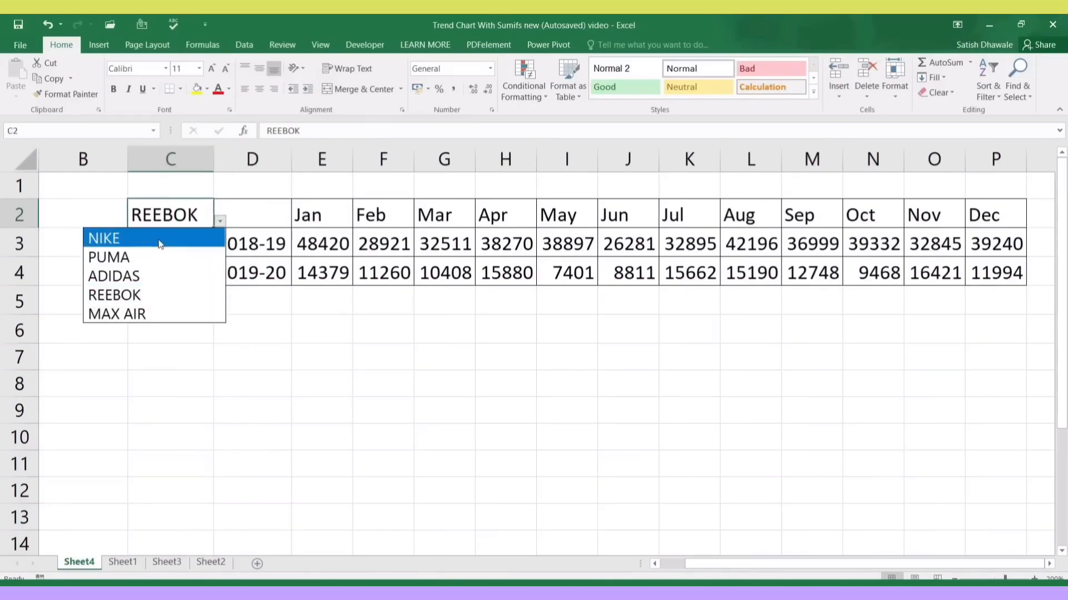
click(159, 240)
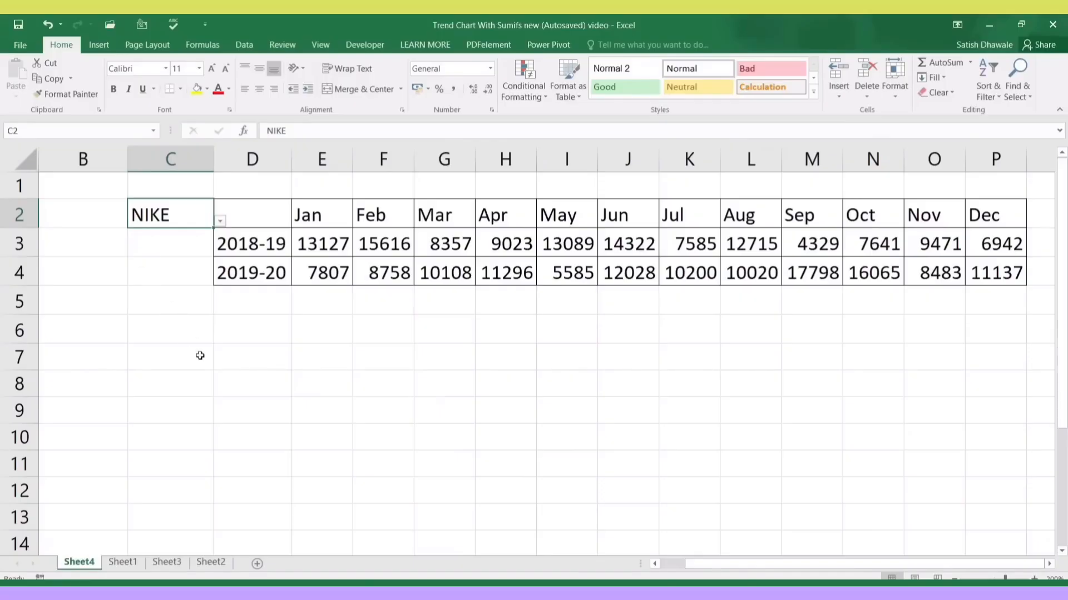
Copy the year labels 2018-19 and 2019-20 from D3:D4 into D7:D8
click(234, 356)
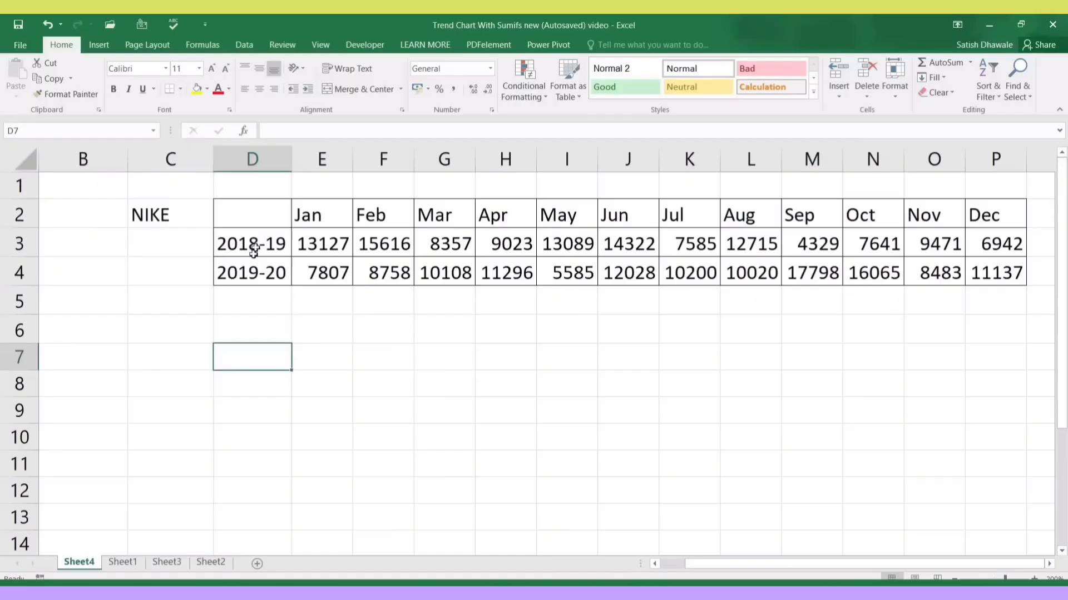
drag(254, 242, 262, 268)
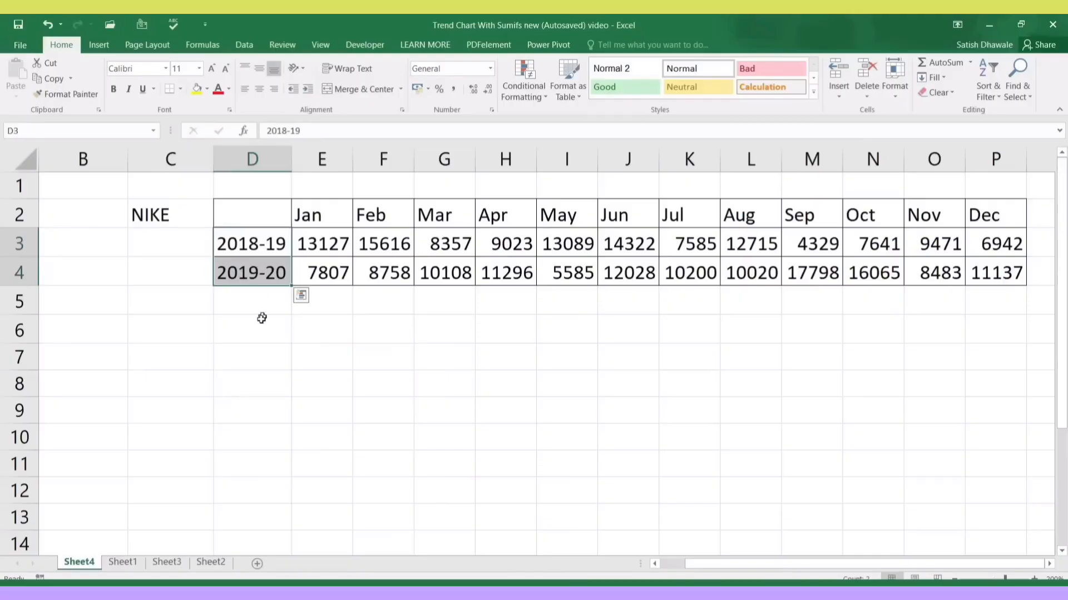
key(ctrl+c)
click(254, 348)
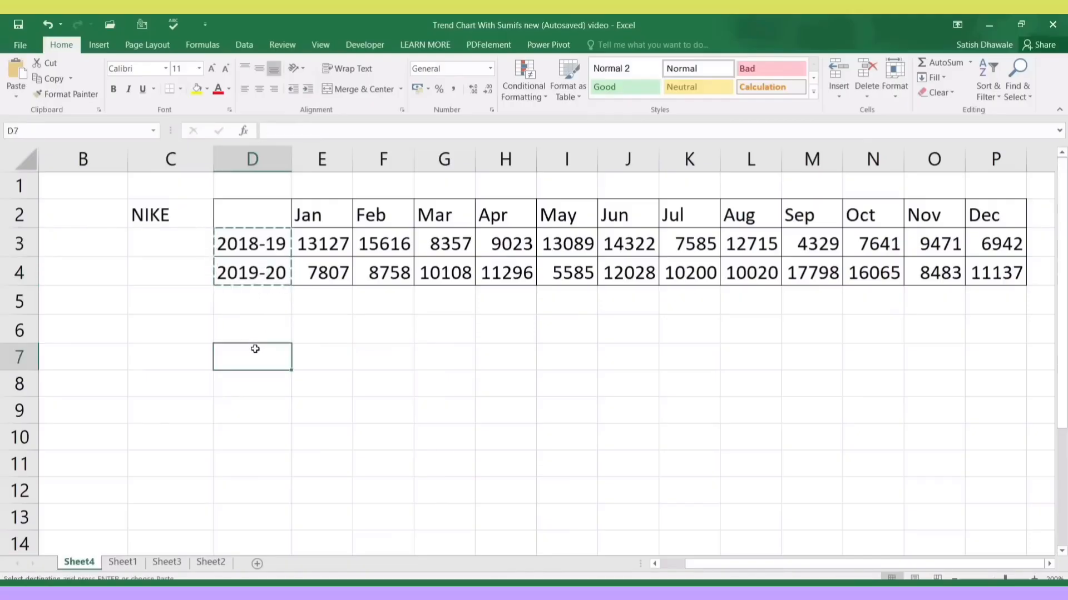
key(ctrl+v)
click(303, 354)
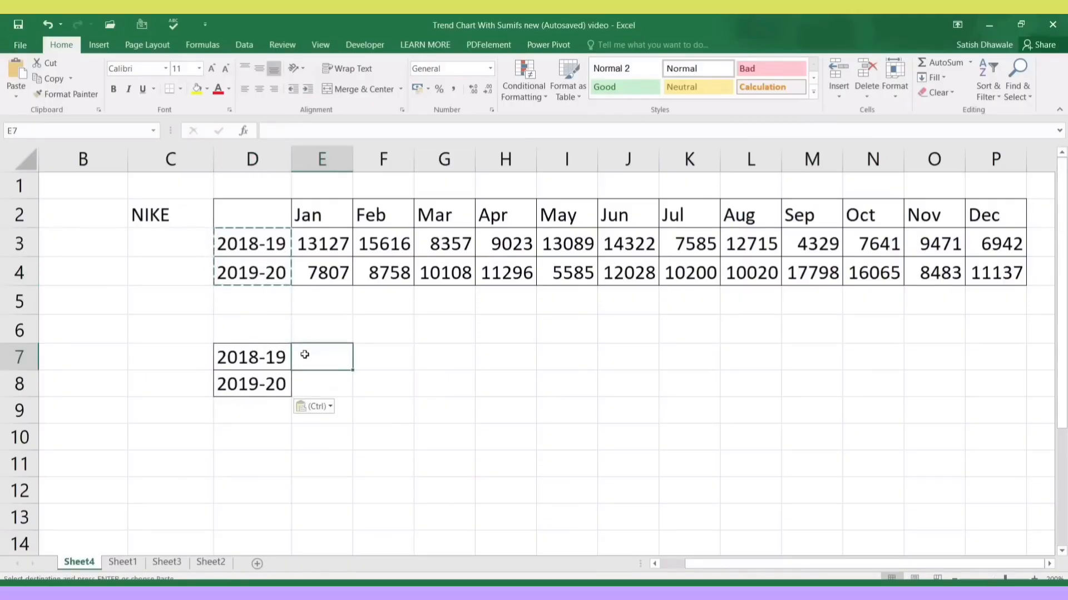
key(Escape)
Enter the running-total formula =SUM($E$3:E3) in E7, with the start of the range absolute
click(316, 249)
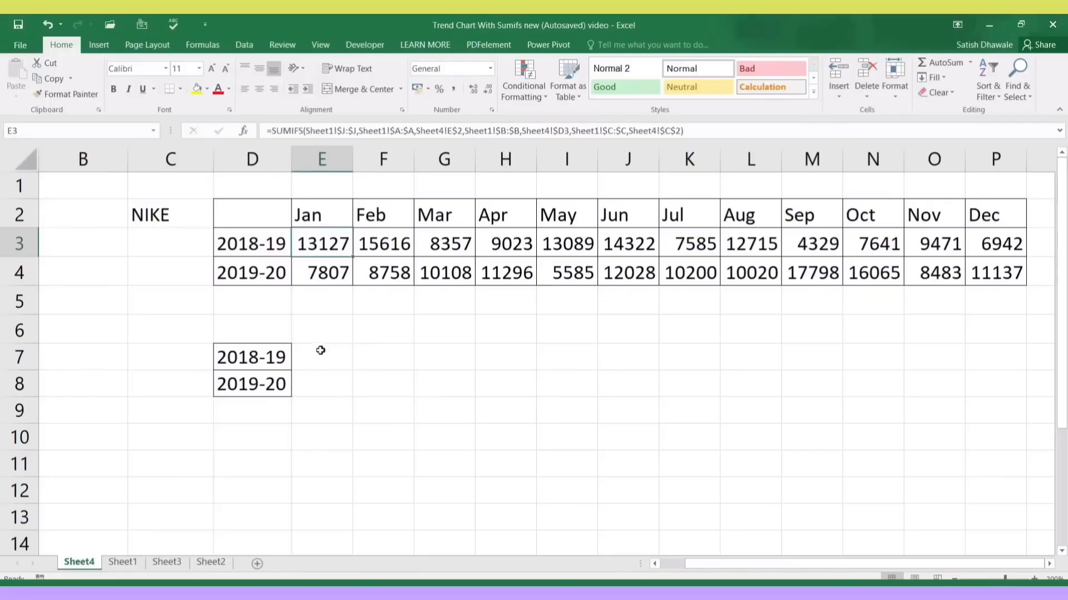
click(320, 351)
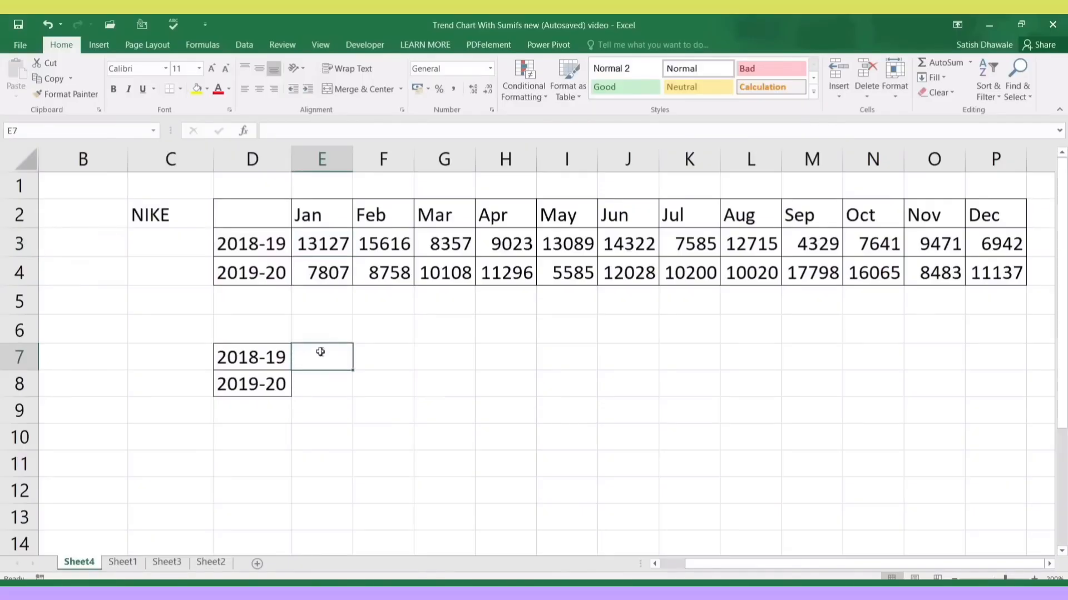
text(=sum)
key(Tab)
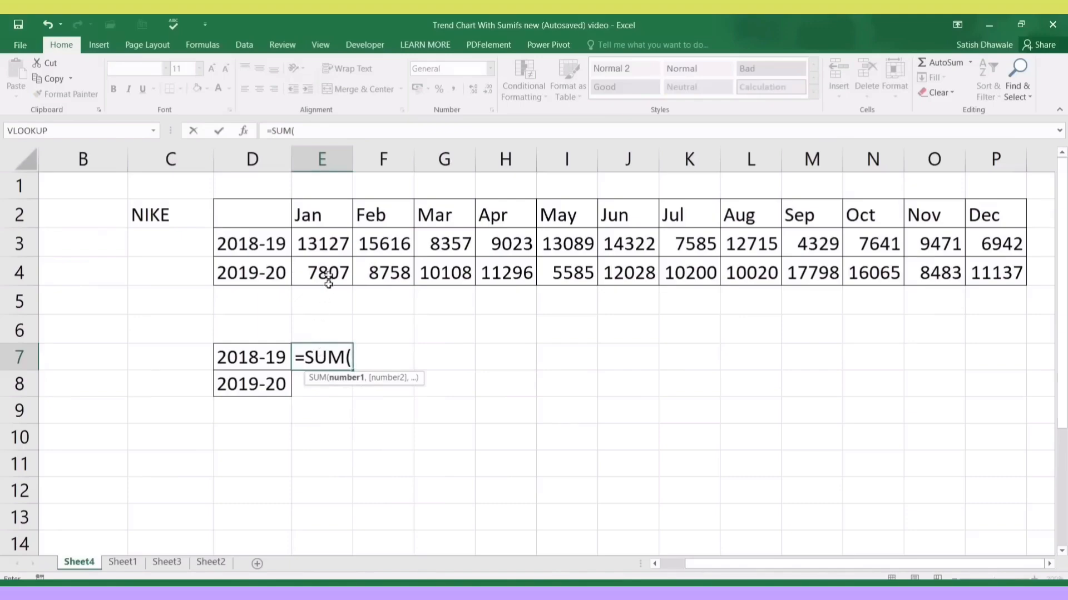
click(322, 244)
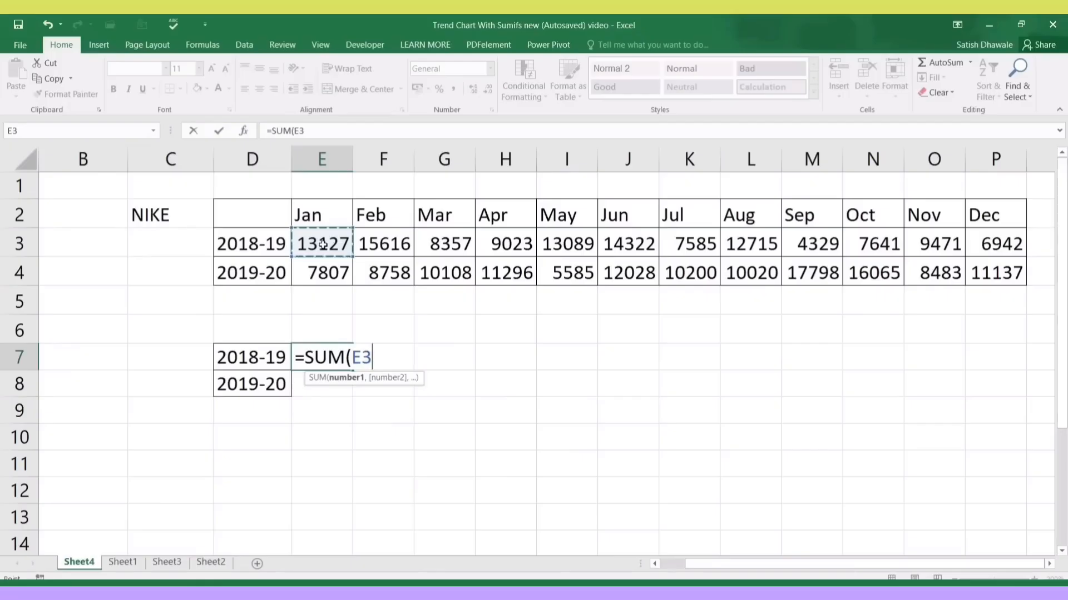
key(F8)
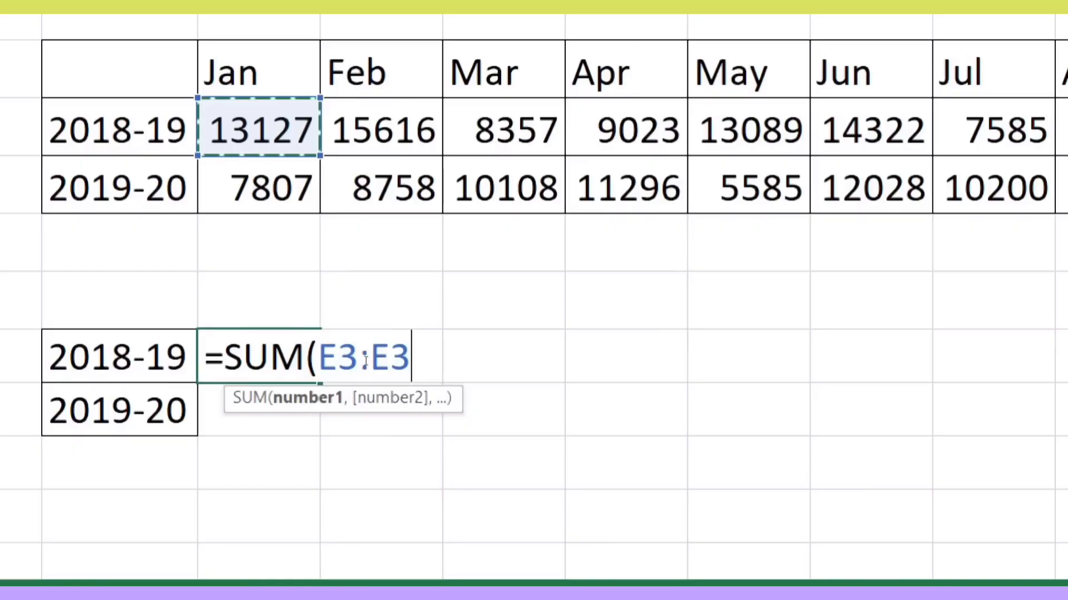
click(367, 361)
click(365, 361)
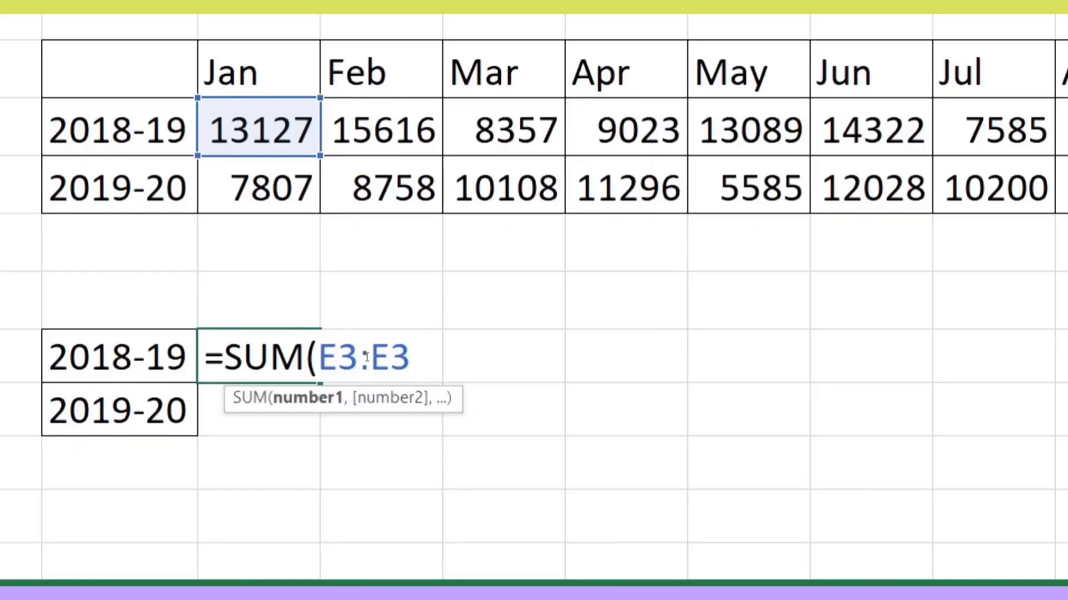
key(F4)
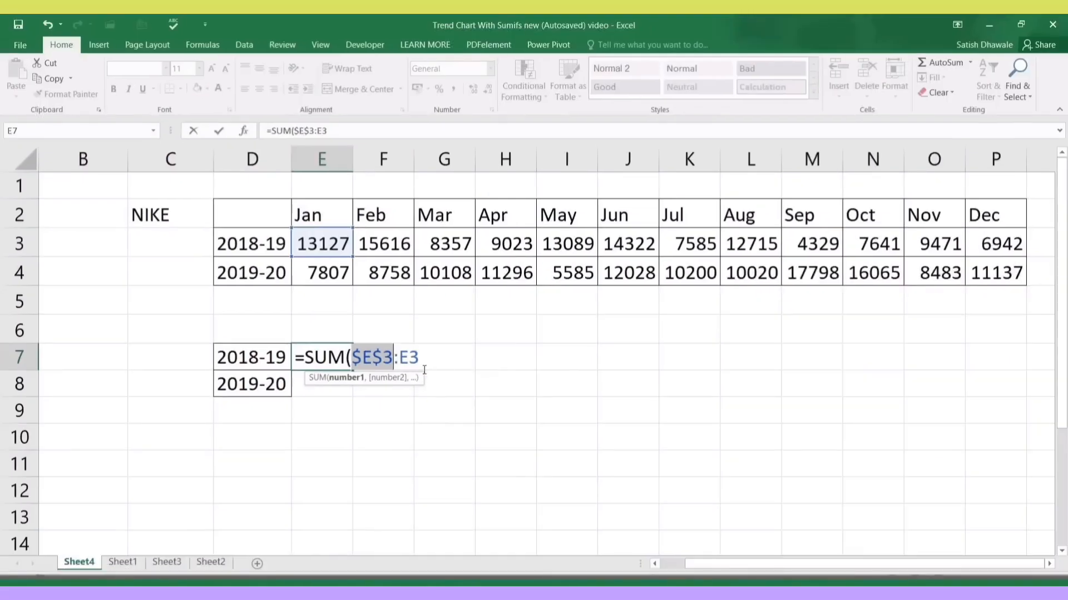
key(Return)
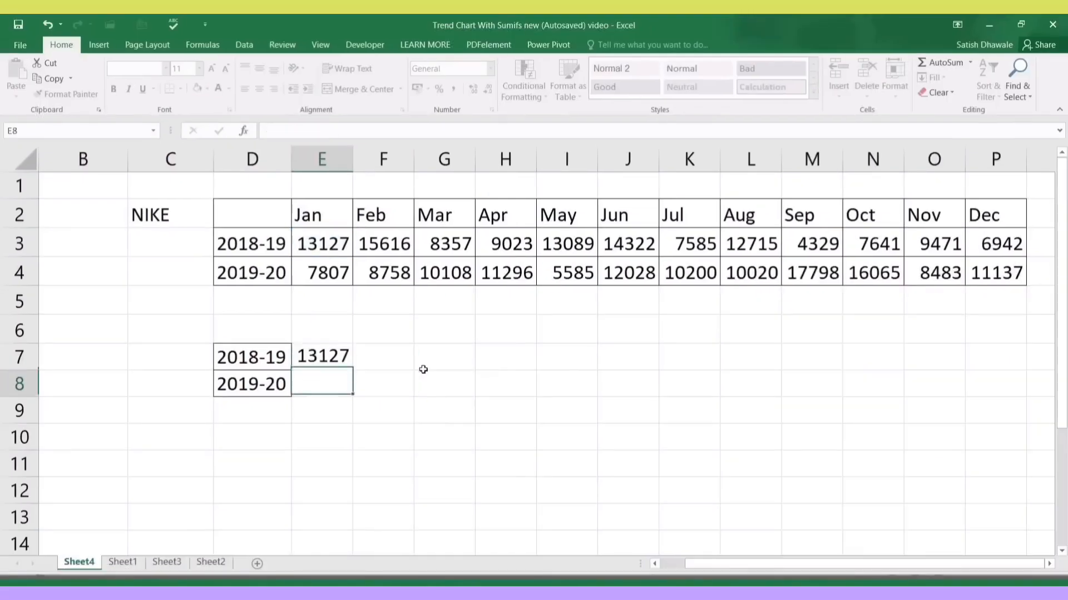
Fill the E7 running-total formula into F7 and check the range it sums
click(349, 366)
drag(351, 368, 395, 363)
click(380, 358)
double_click(380, 357)
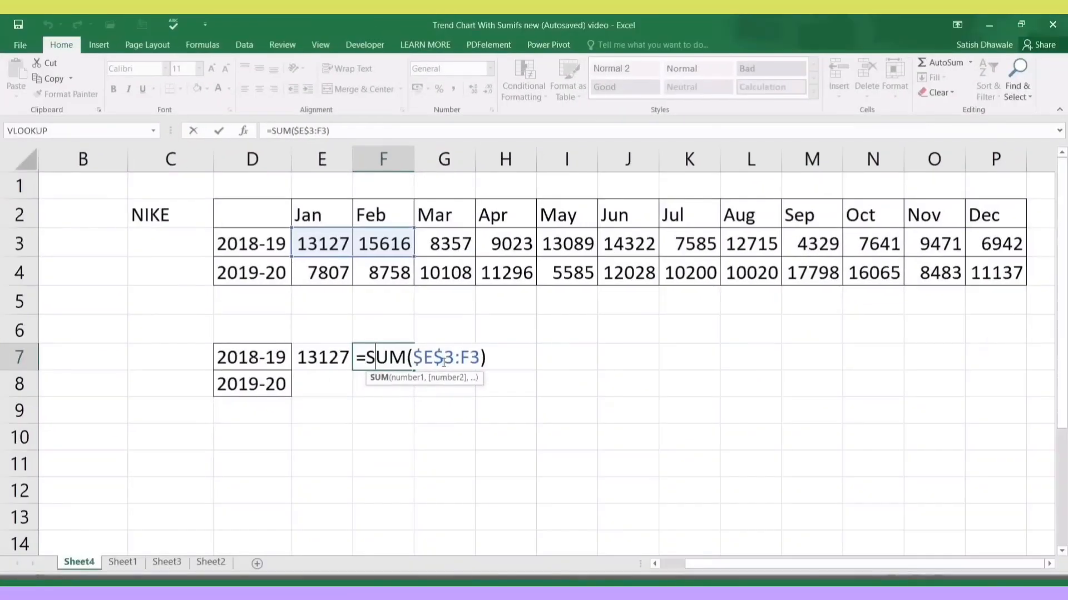
key(Return)
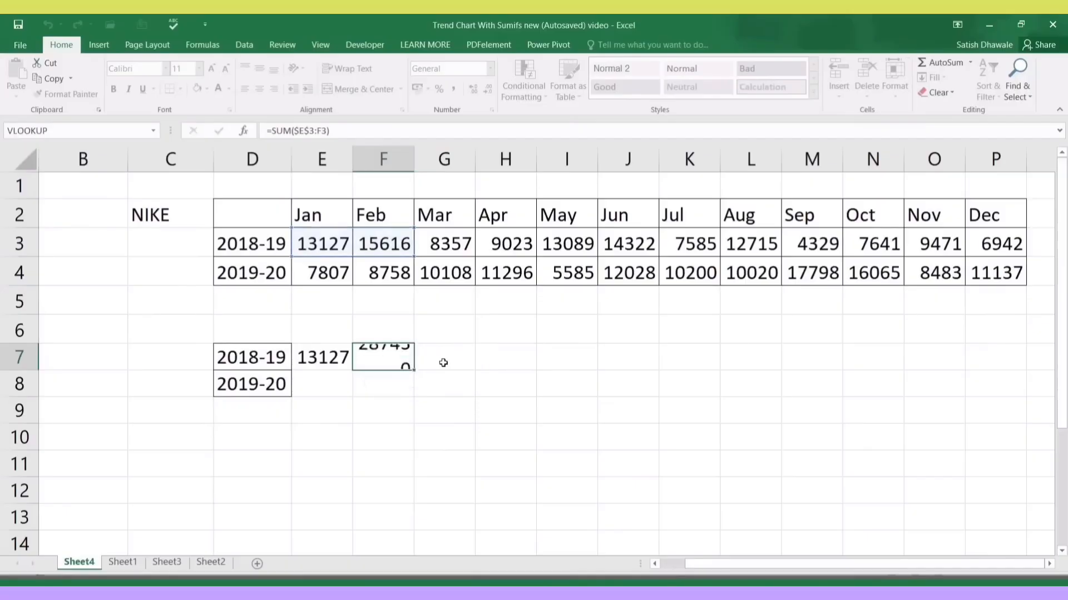
Extend the running total from F7 into G7 for March and check its formula
click(410, 362)
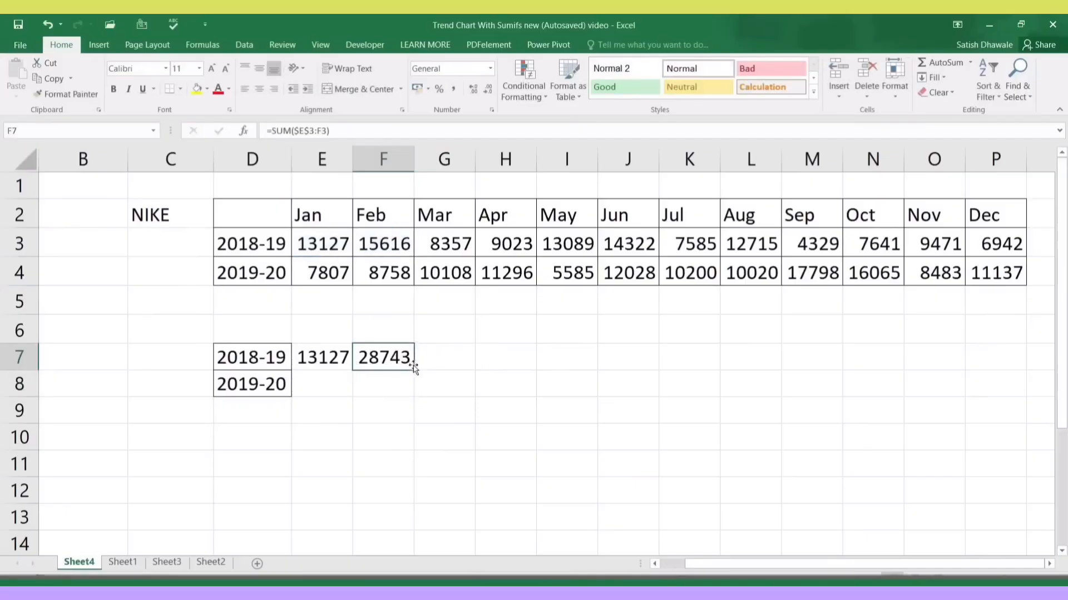
drag(414, 369, 464, 365)
double_click(451, 358)
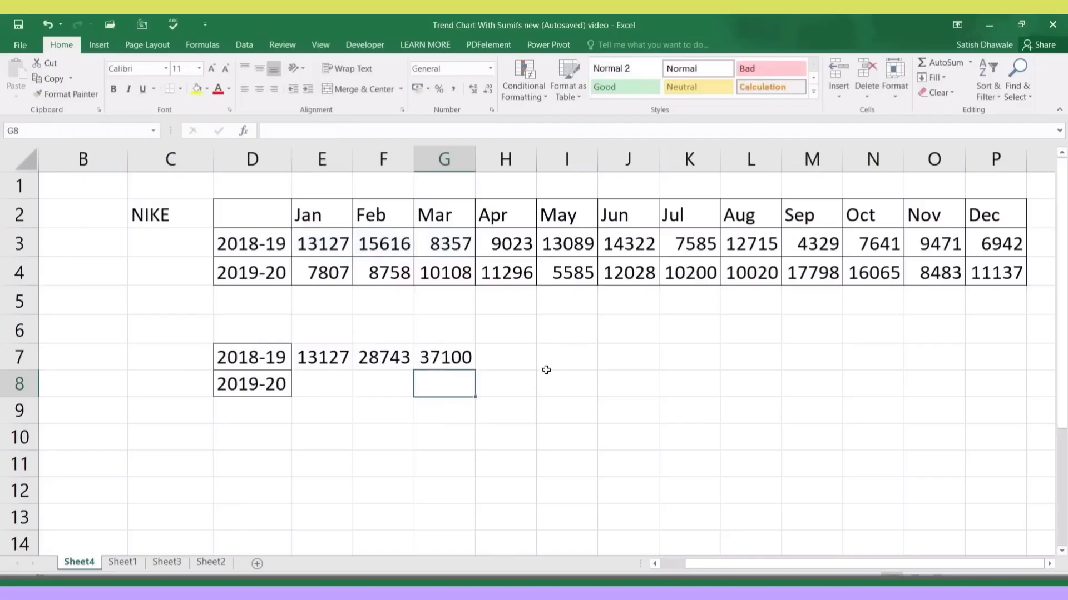
Fill the G7 running total across row 7 through December and autofit those columns
click(471, 361)
drag(475, 370, 997, 365)
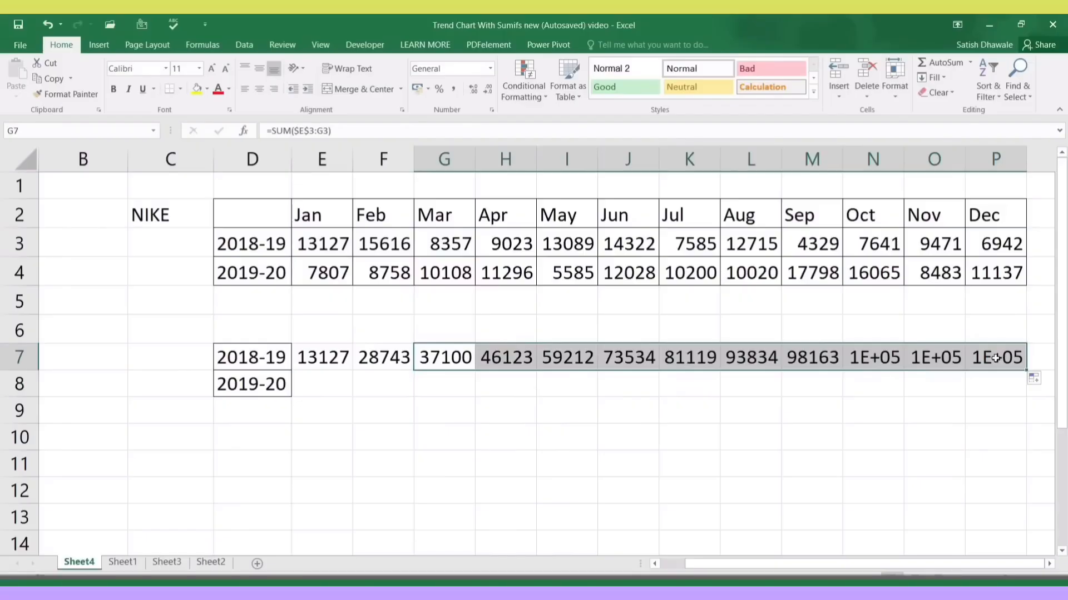
key(alt+h)
key(o)
key(i)
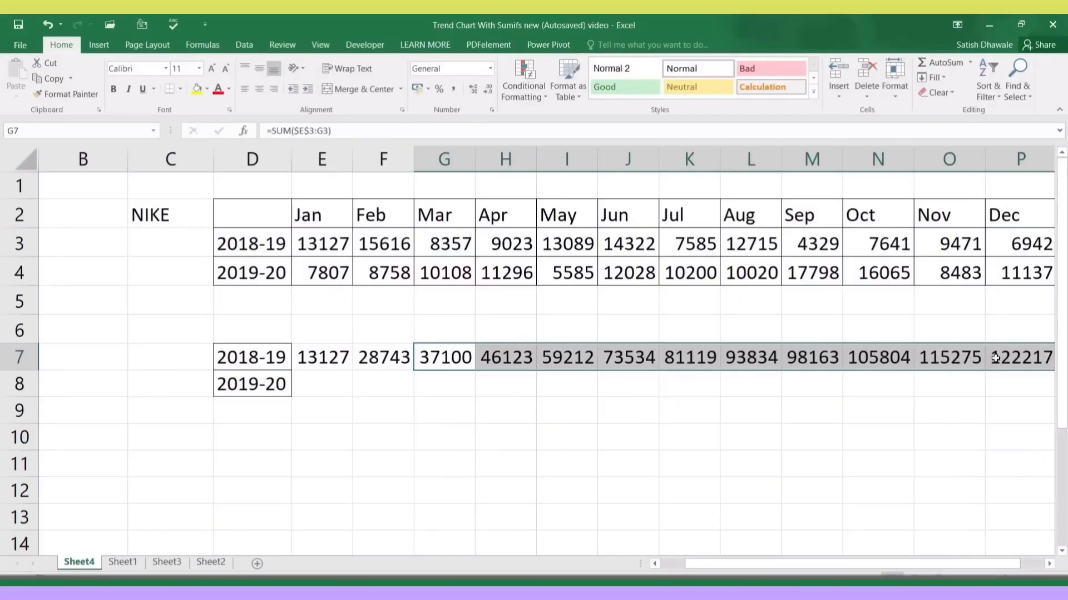
Check the range summed by the December running-total formula in P7
double_click(1000, 358)
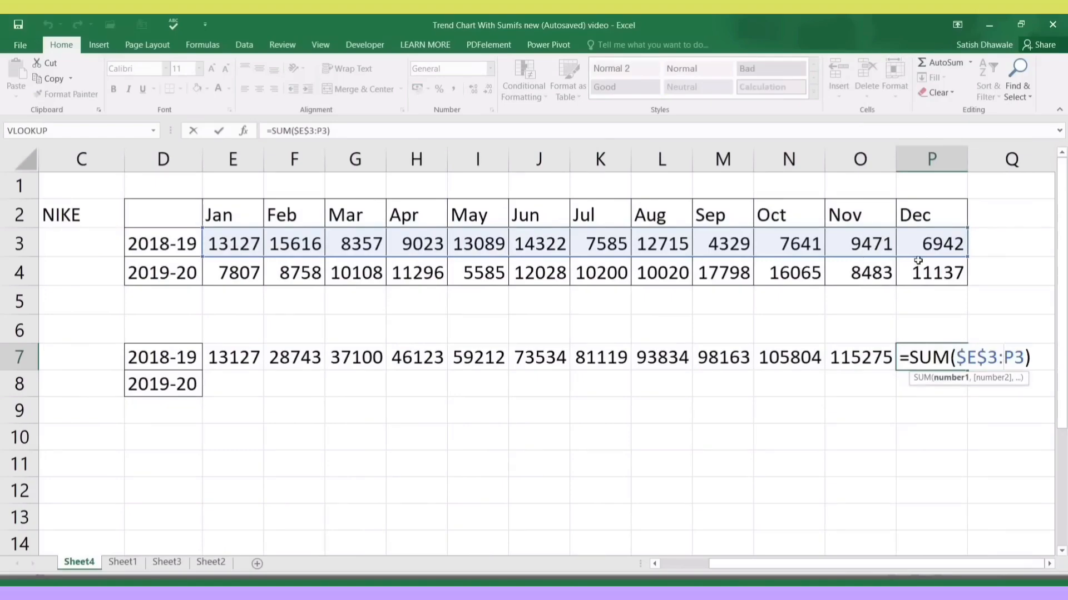
key(Return)
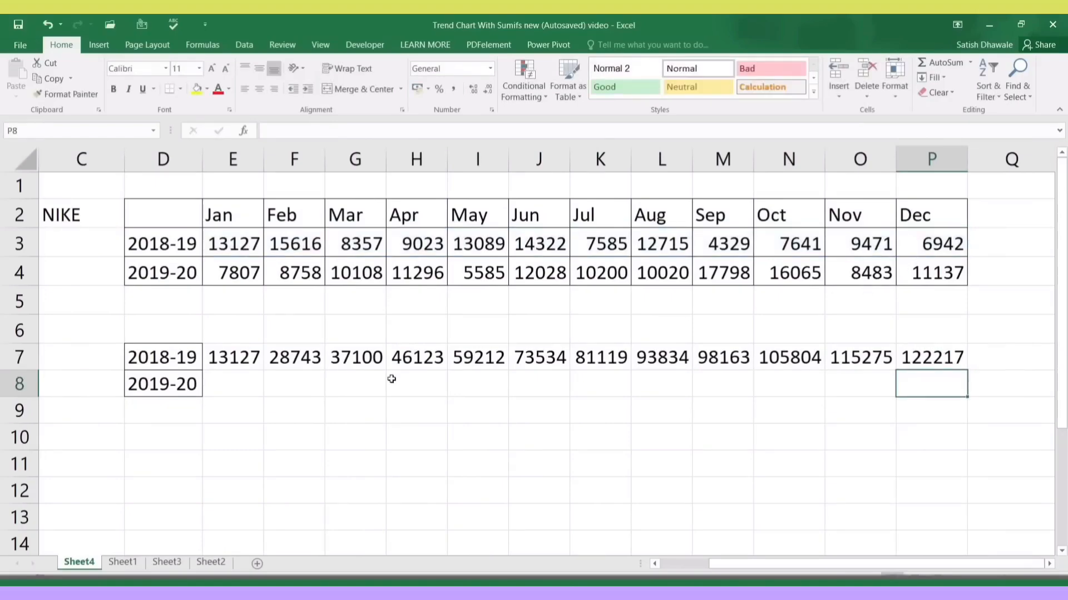
Enter the 2019-20 running-total formula =SUM($E$4:E4) in E8, with the start of the range absolute
click(238, 386)
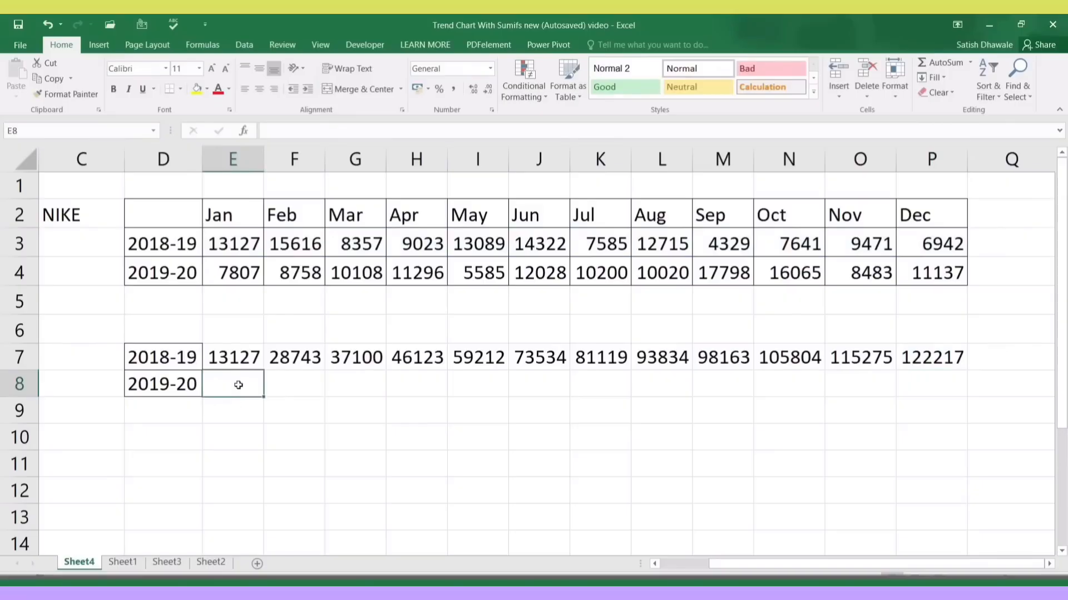
text(=)
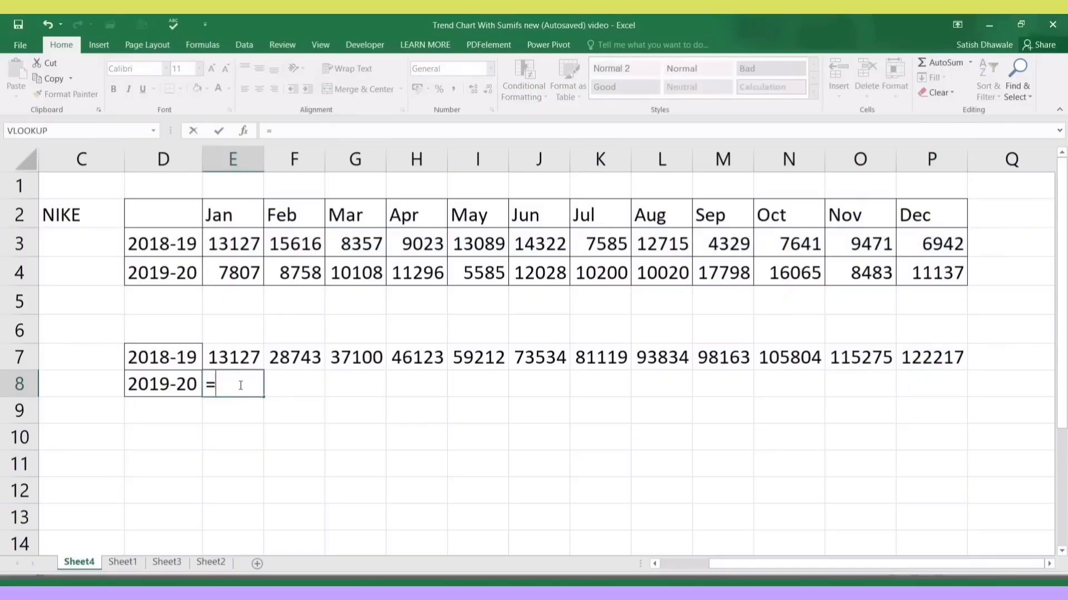
text(sum)
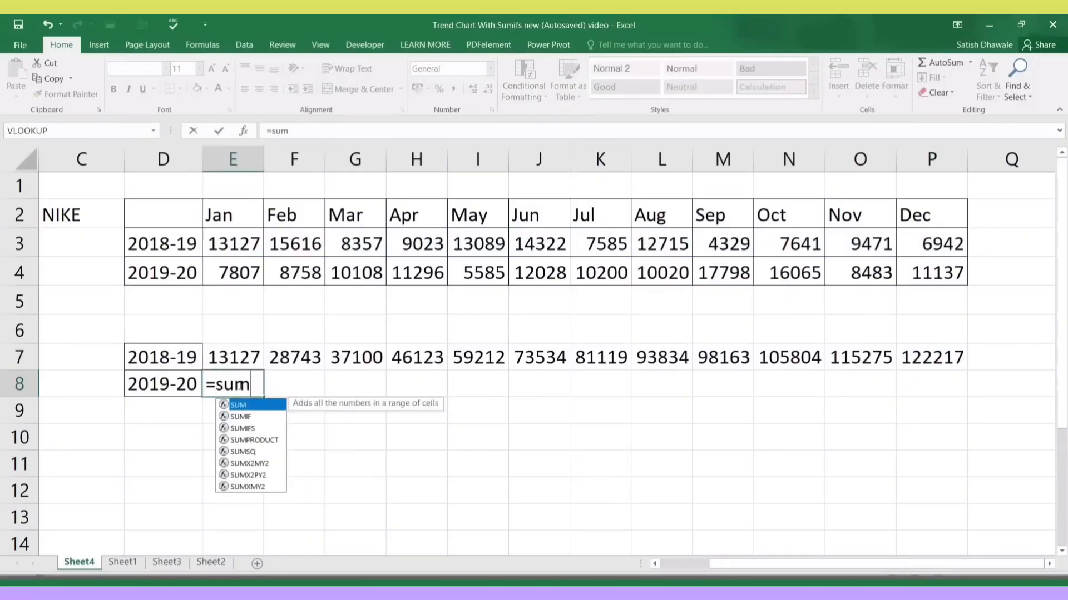
key(Tab)
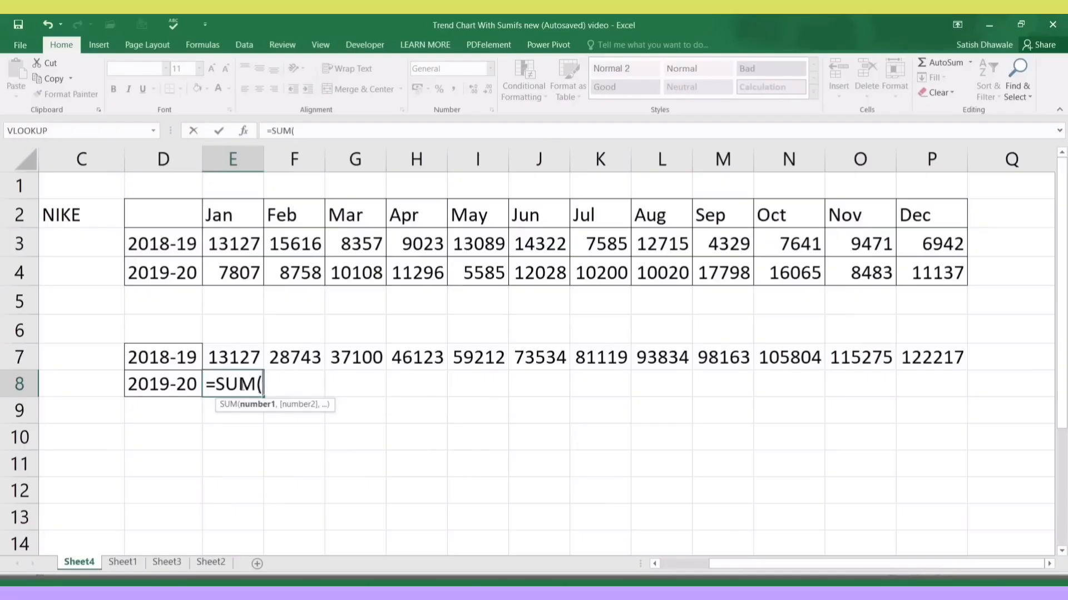
click(242, 271)
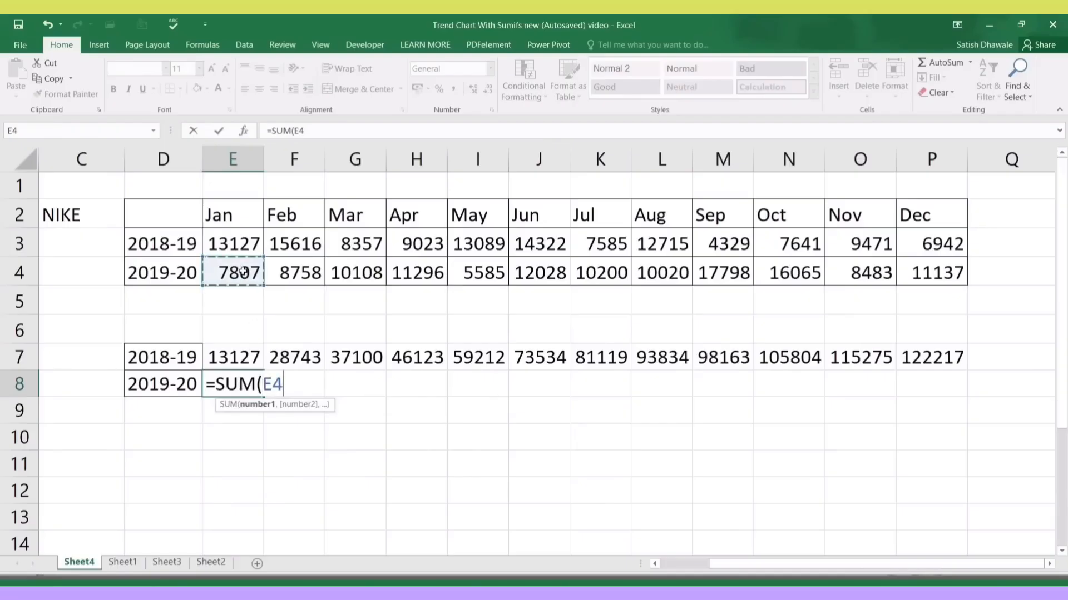
text(:)
click(272, 384)
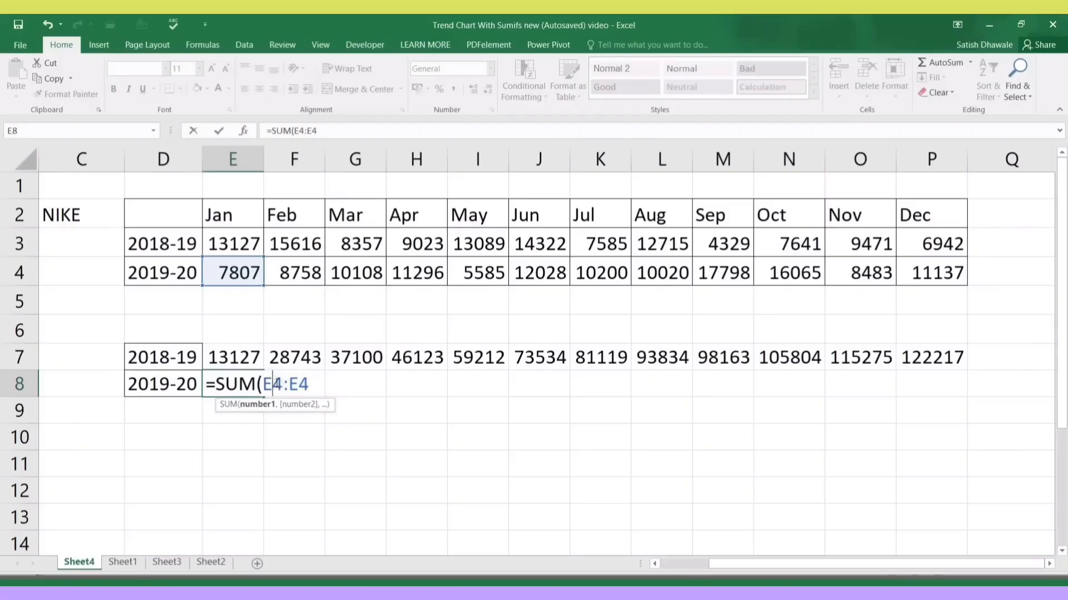
key(F4)
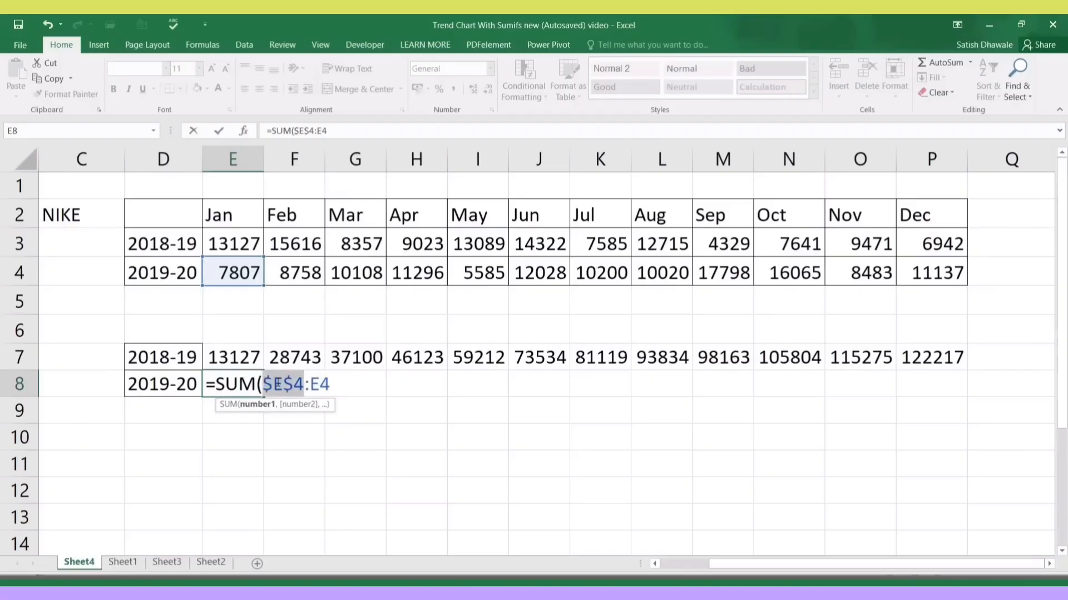
click(343, 380)
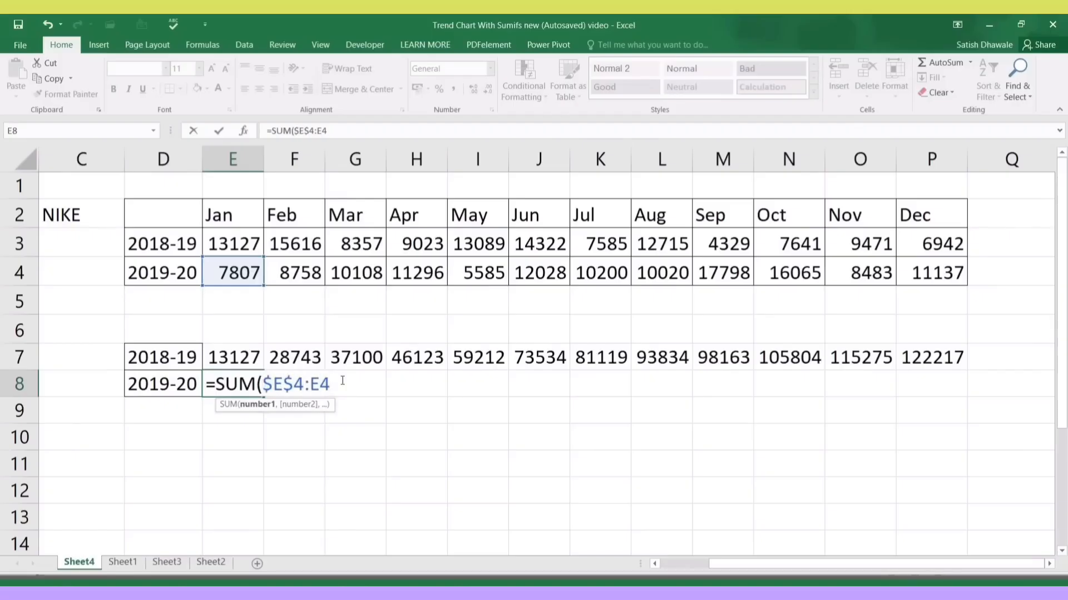
text())
key(Return)
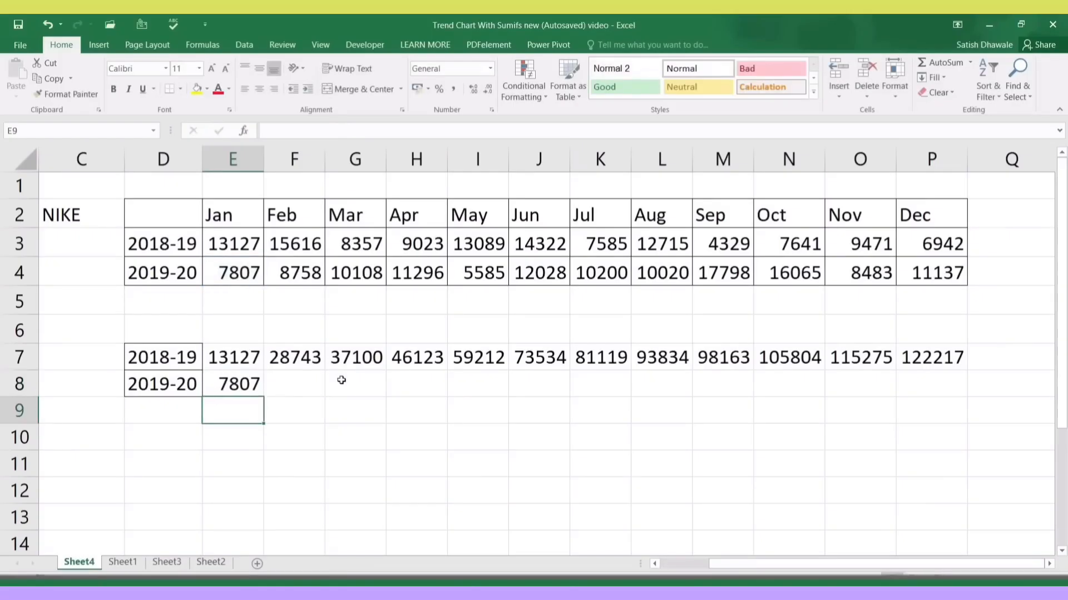
Fill the E8 running total across to P8 and apply All Borders to the running-total table D7:P8
click(249, 385)
drag(265, 394, 953, 400)
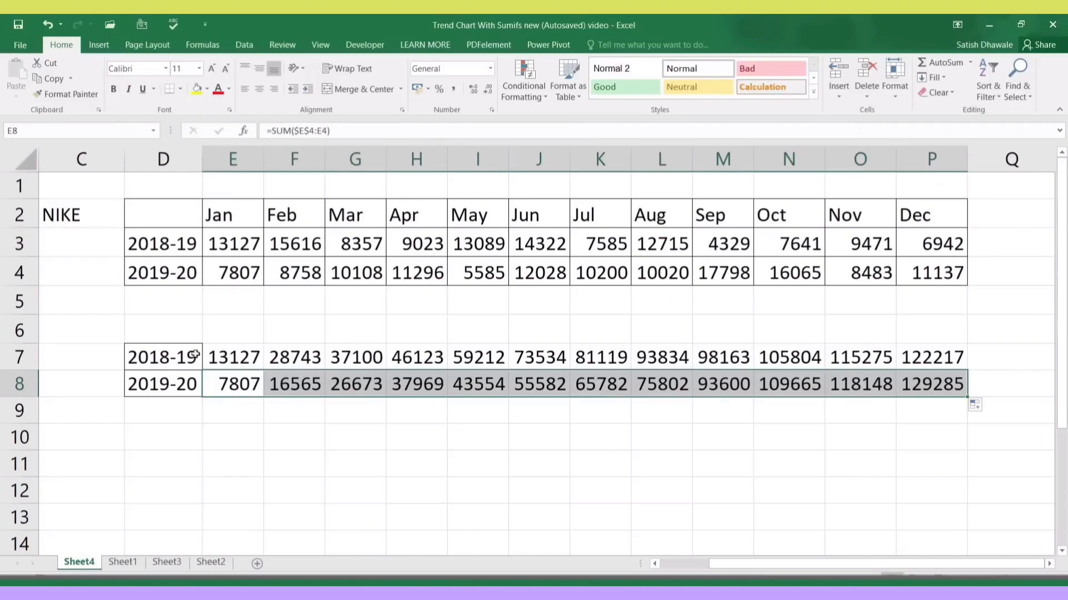
drag(189, 355, 183, 386)
click(929, 371)
click(180, 88)
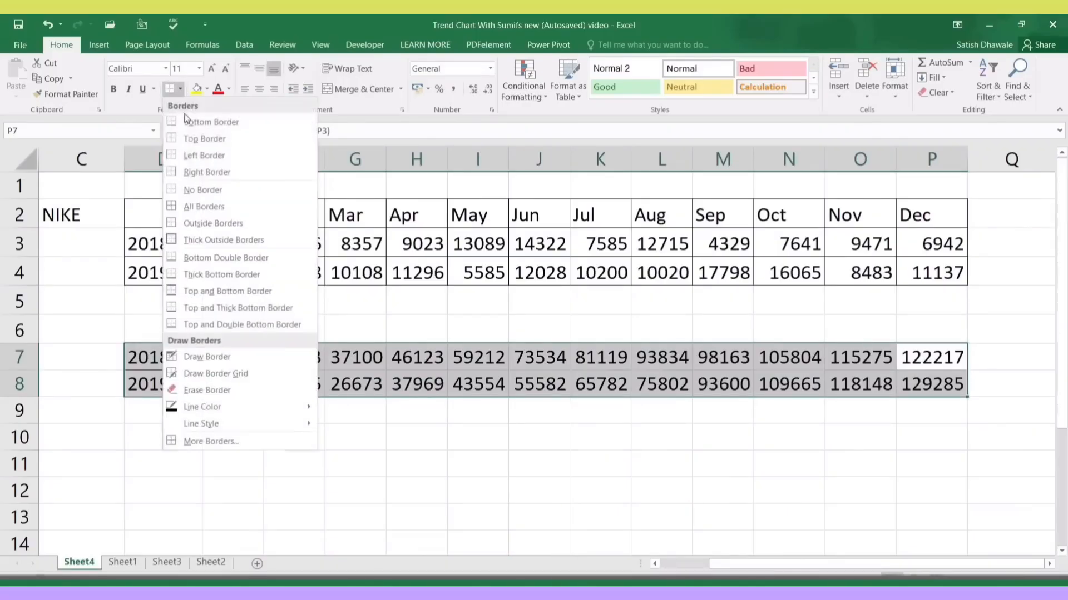
click(187, 206)
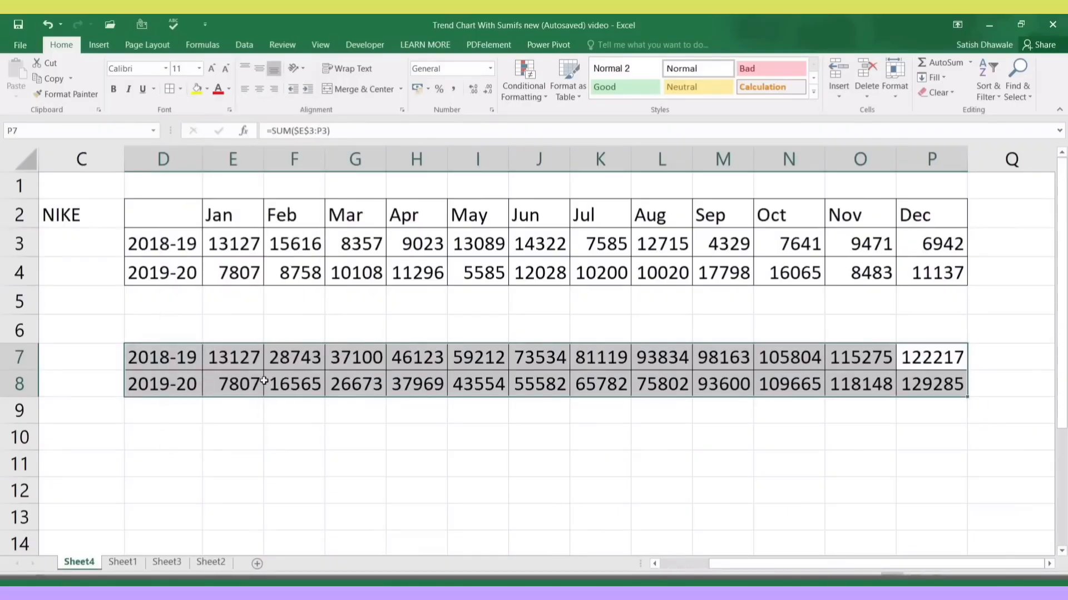
Insert a 2-D Line with Markers chart from the running-total table D7:P8
click(101, 46)
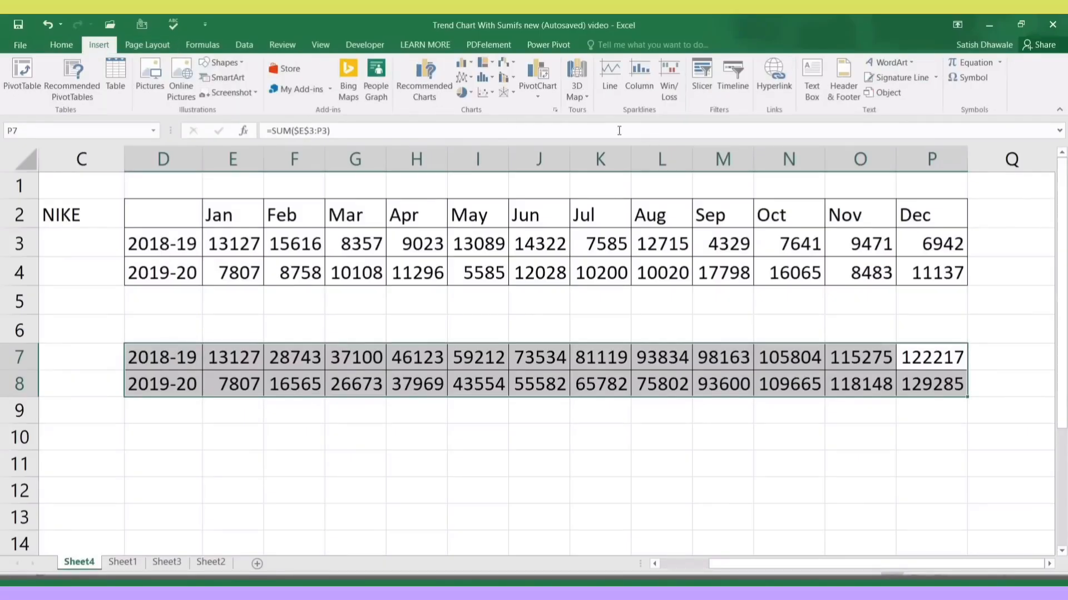
click(469, 77)
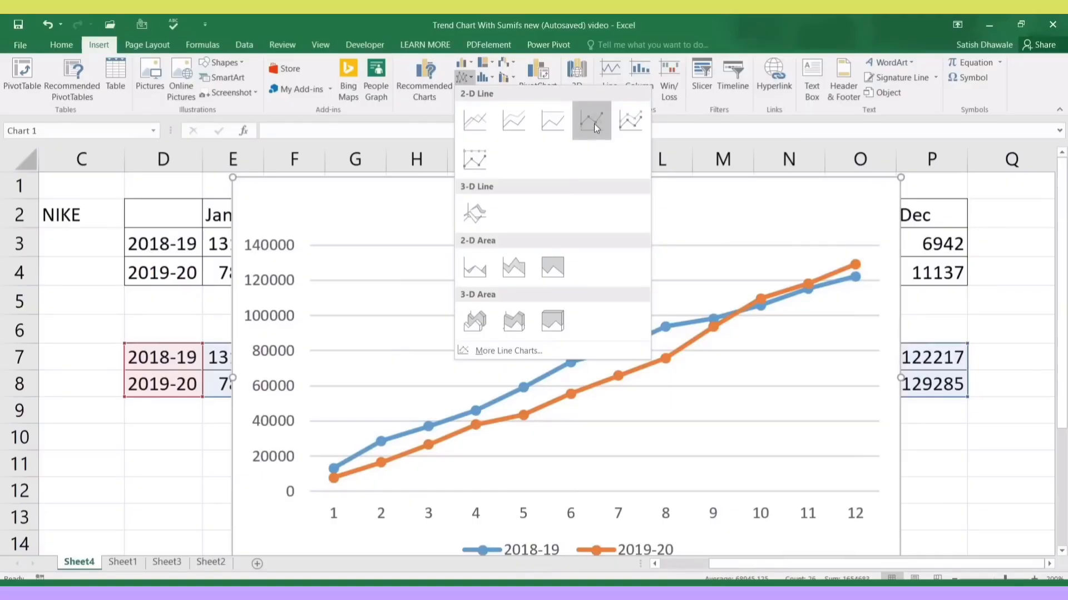
click(594, 124)
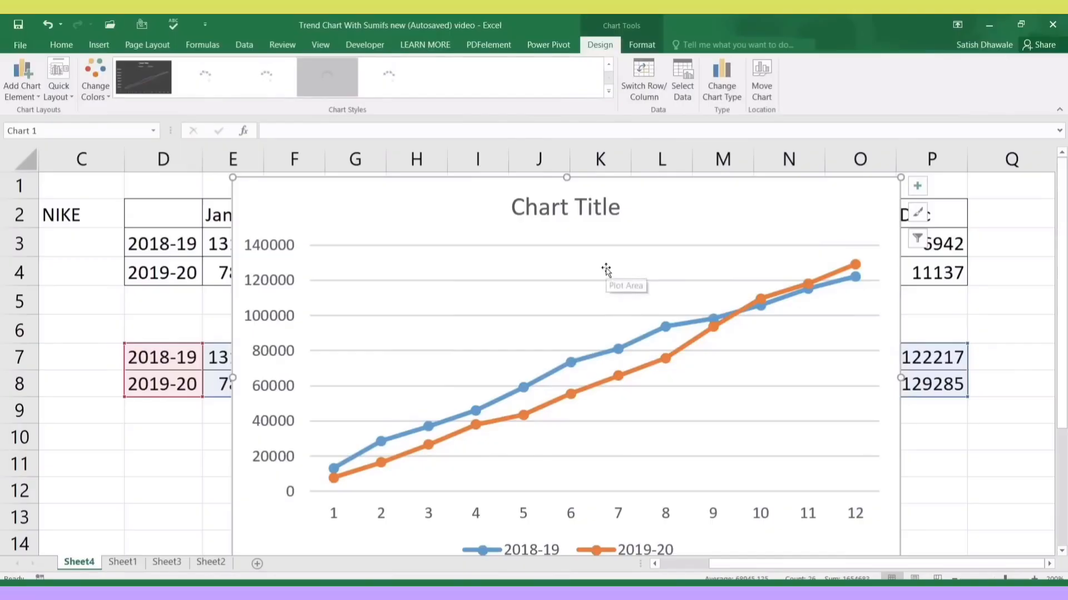
Move the chart down to uncover the blank row above the running totals and bring it back up over the tables
drag(696, 205, 686, 388)
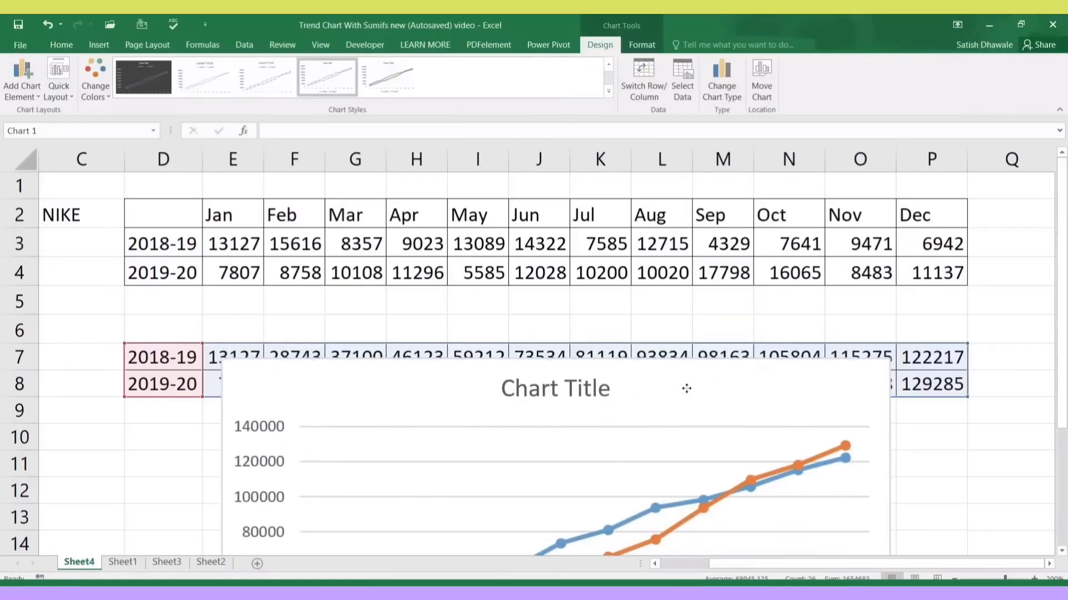
drag(223, 329, 928, 330)
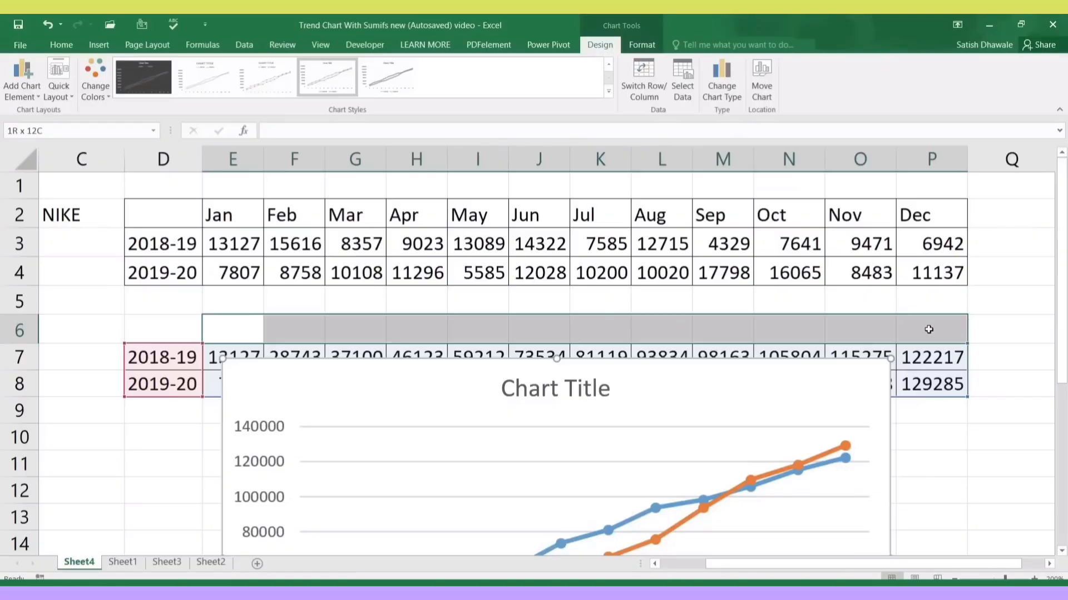
click(815, 385)
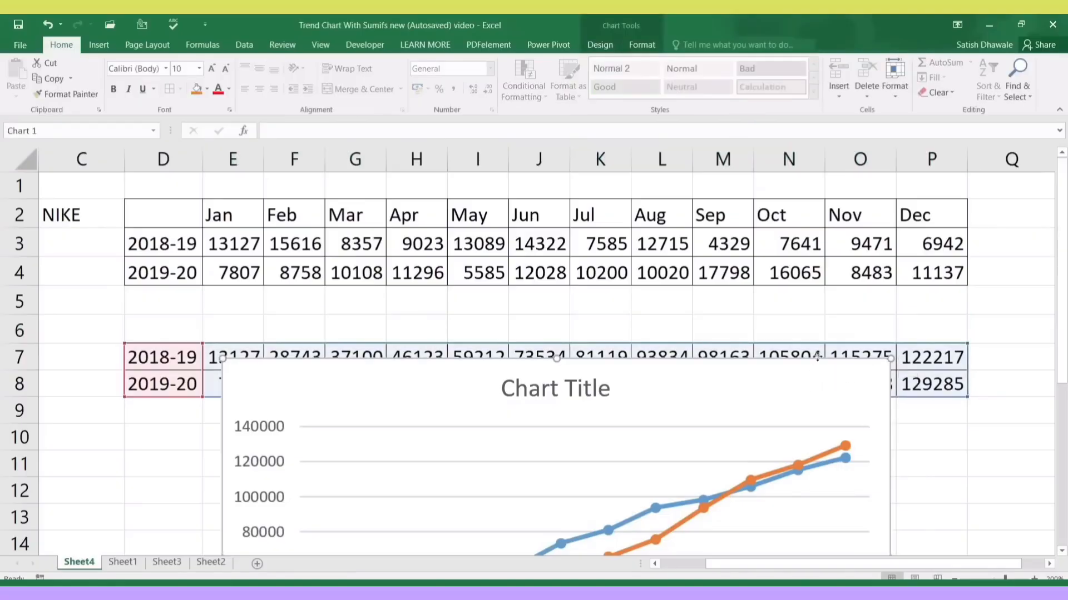
drag(816, 358, 794, 167)
key(ctrl+z)
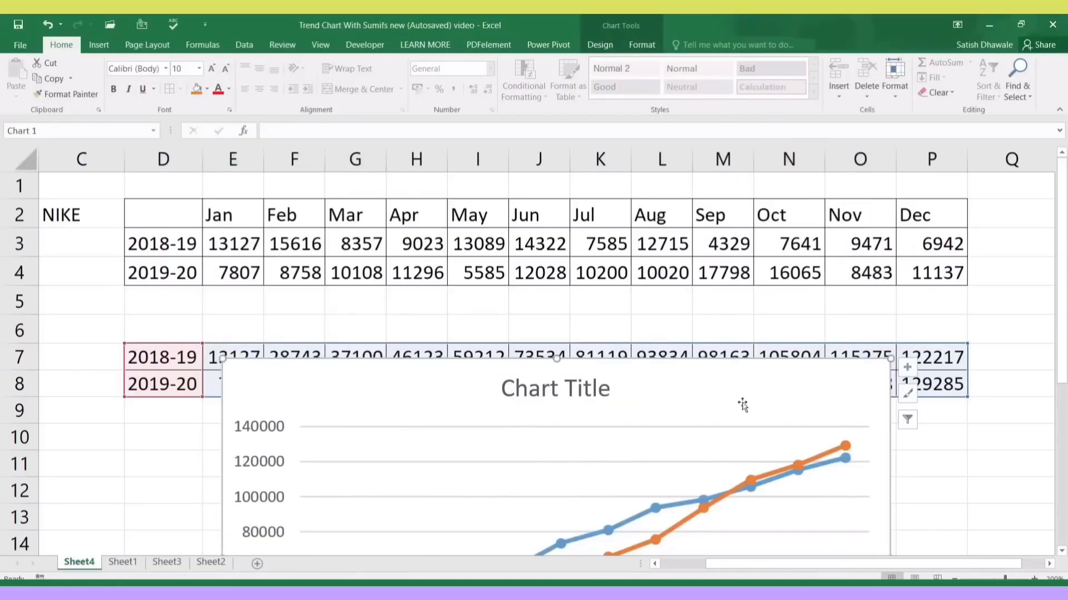
drag(770, 365, 761, 200)
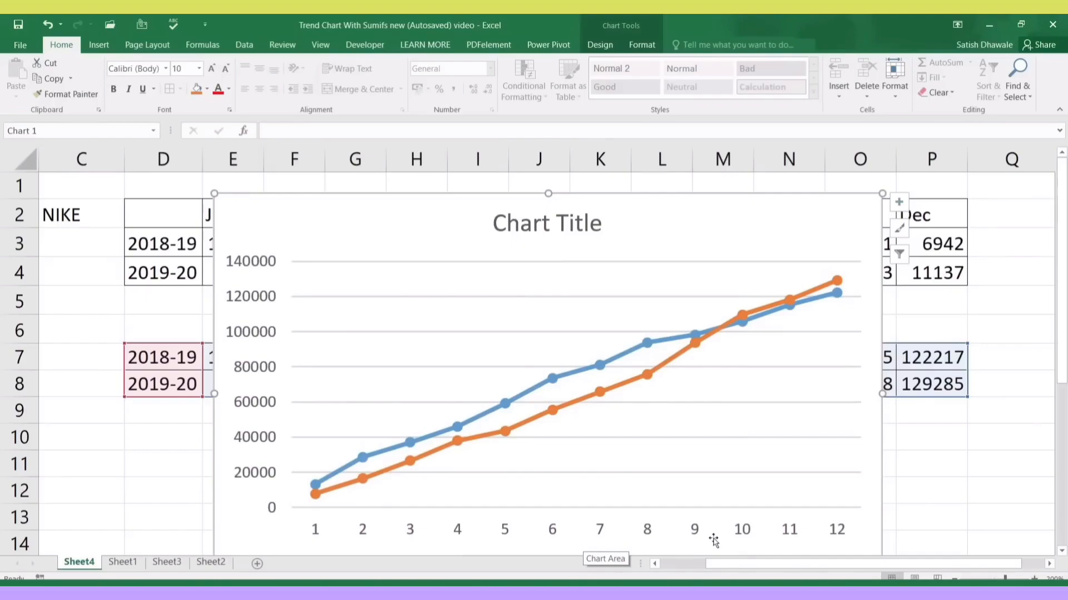
Delete the horizontal gridlines and the title from the chart
click(418, 336)
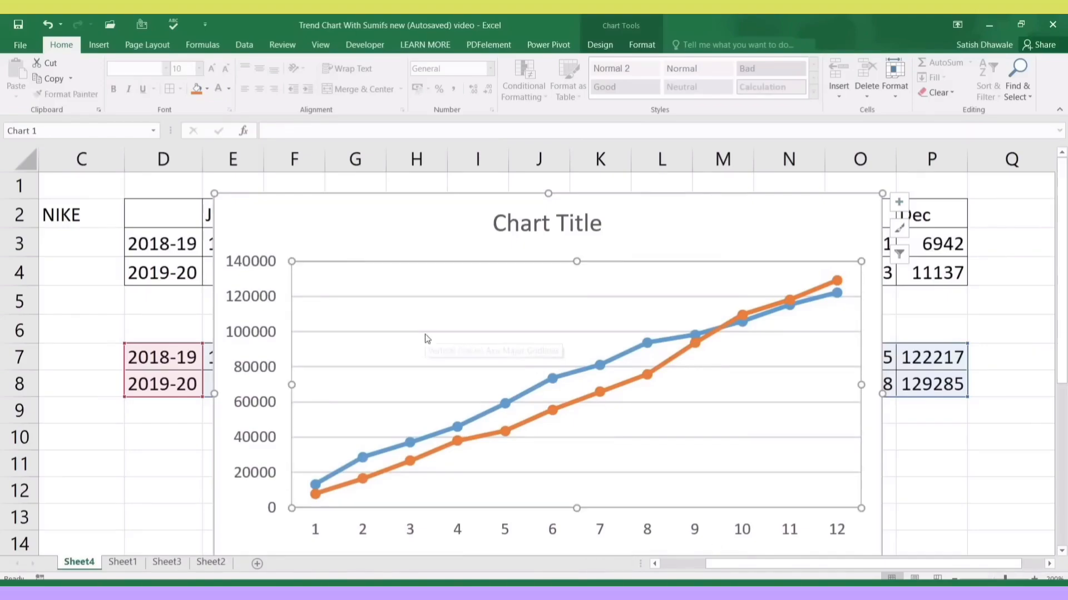
click(366, 332)
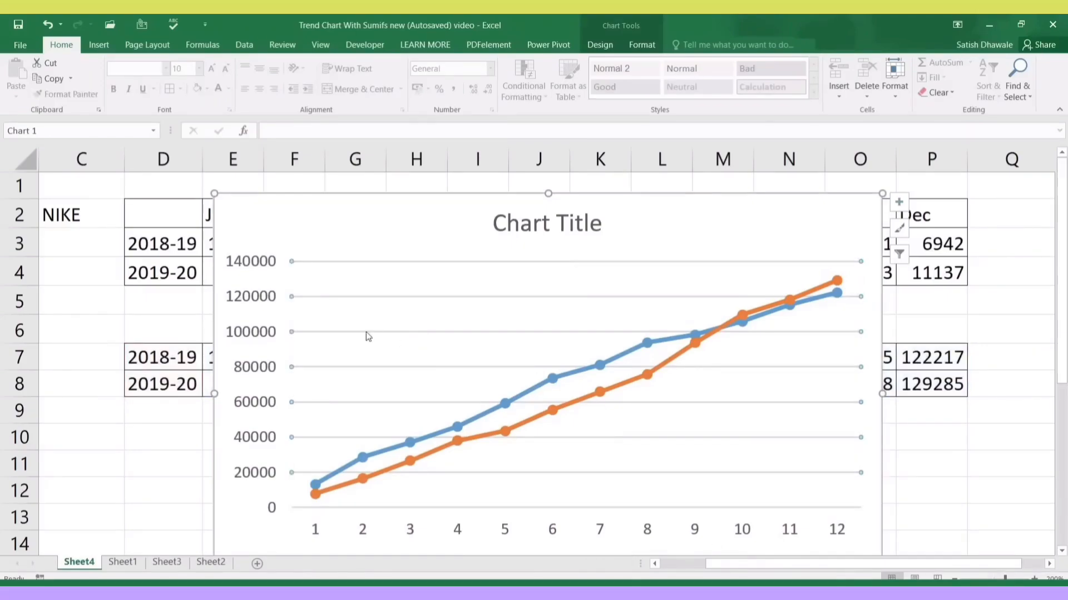
key(Delete)
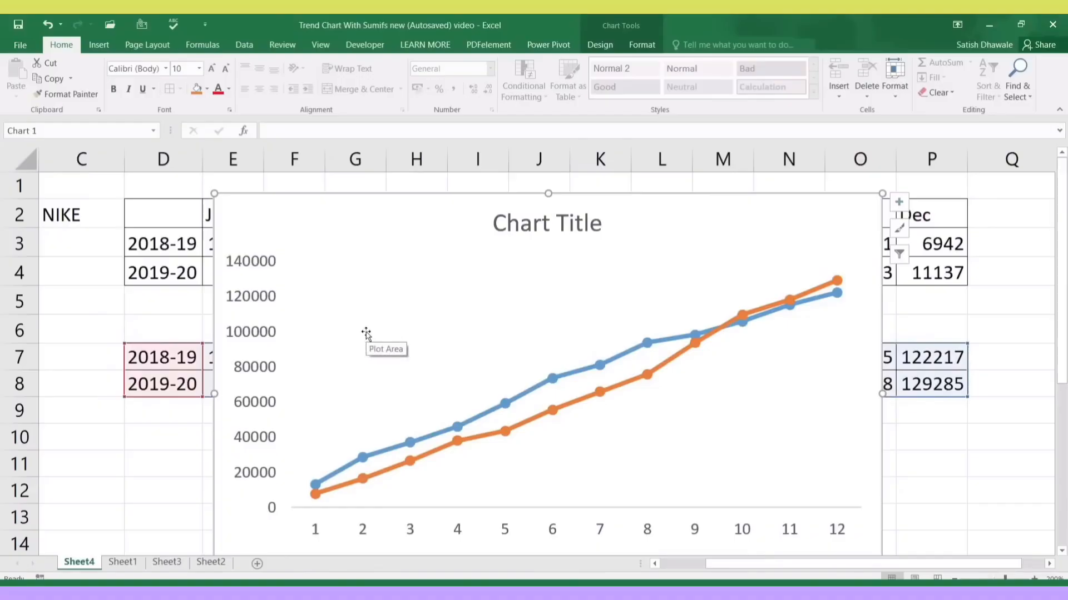
click(535, 231)
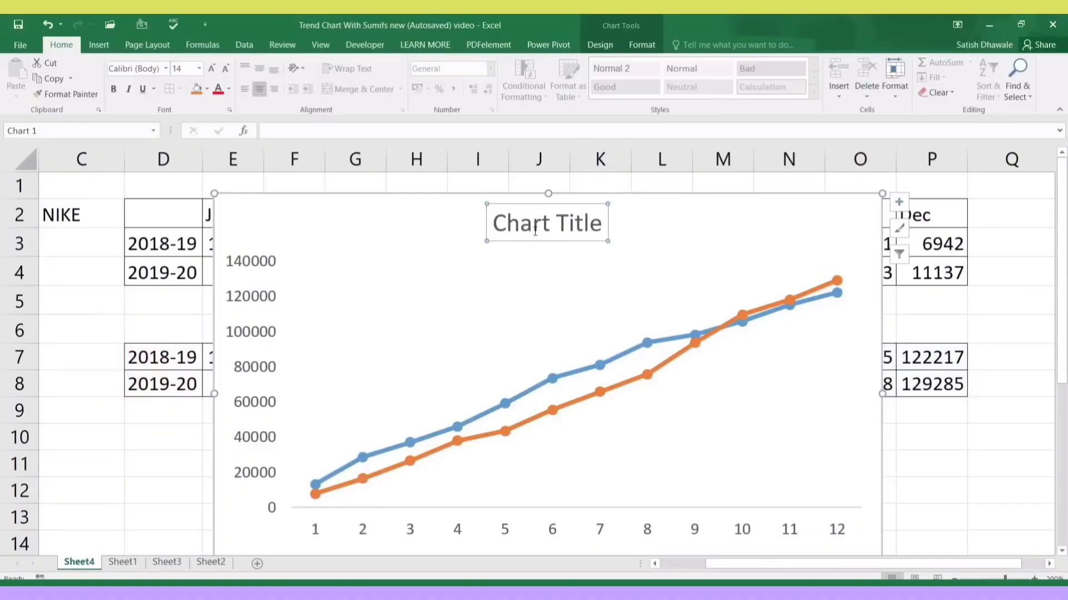
key(Delete)
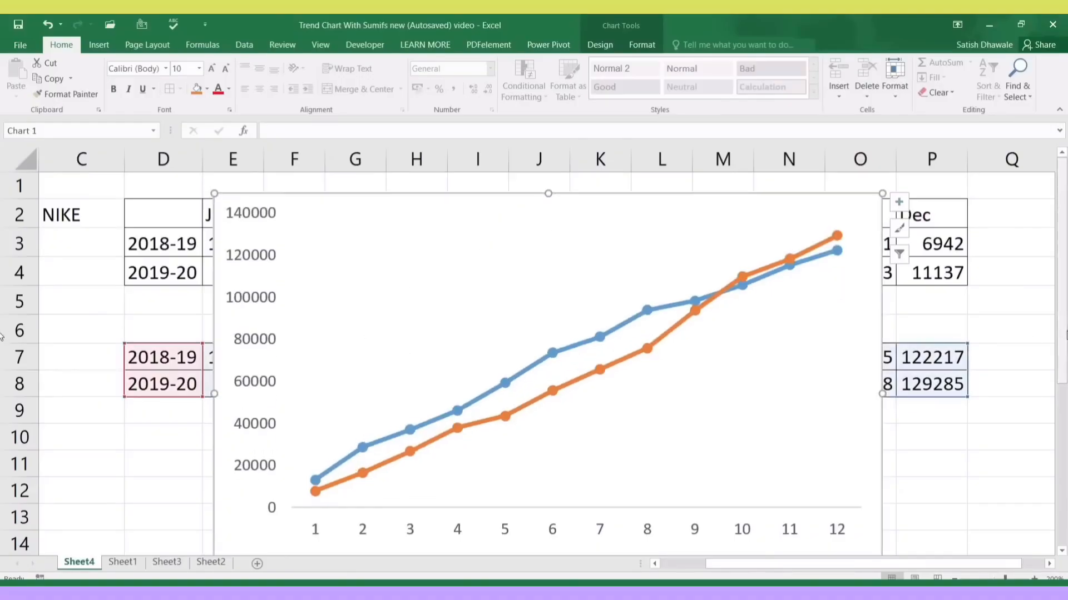
Move the chart legend from below the horizontal axis to the empty upper-left area of the plot, level with 120000
scroll(3, 384, down, 1)
scroll(684, 482, down, 1)
click(572, 483)
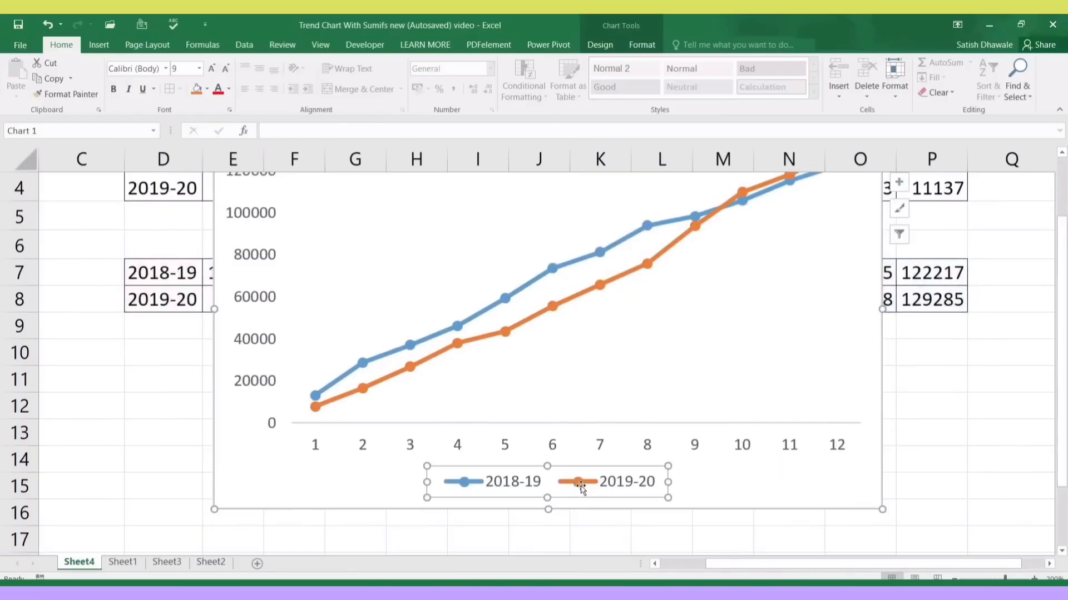
click(579, 484)
click(515, 483)
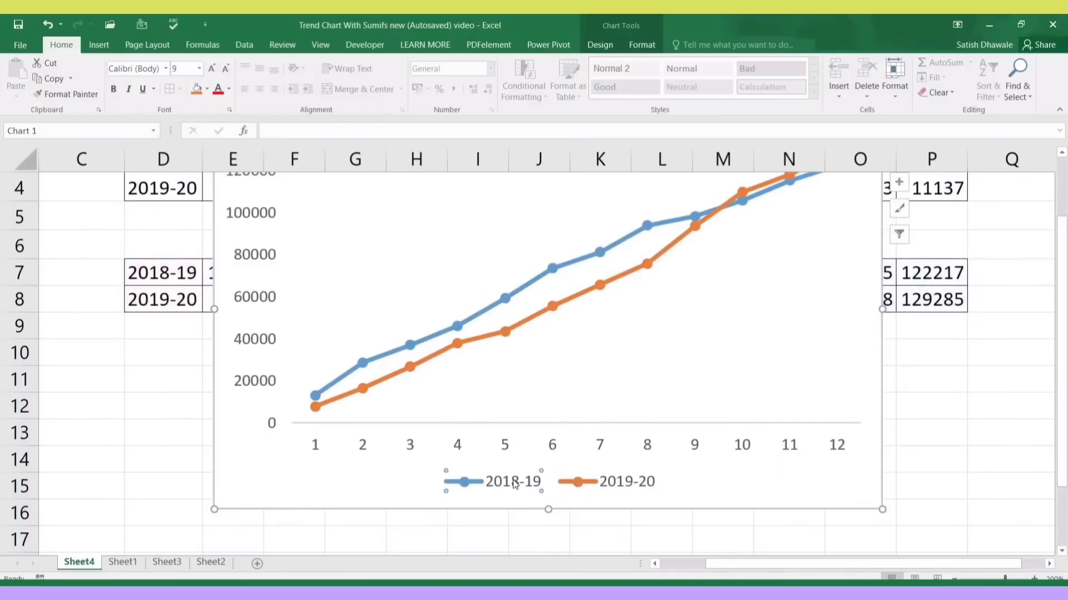
click(595, 474)
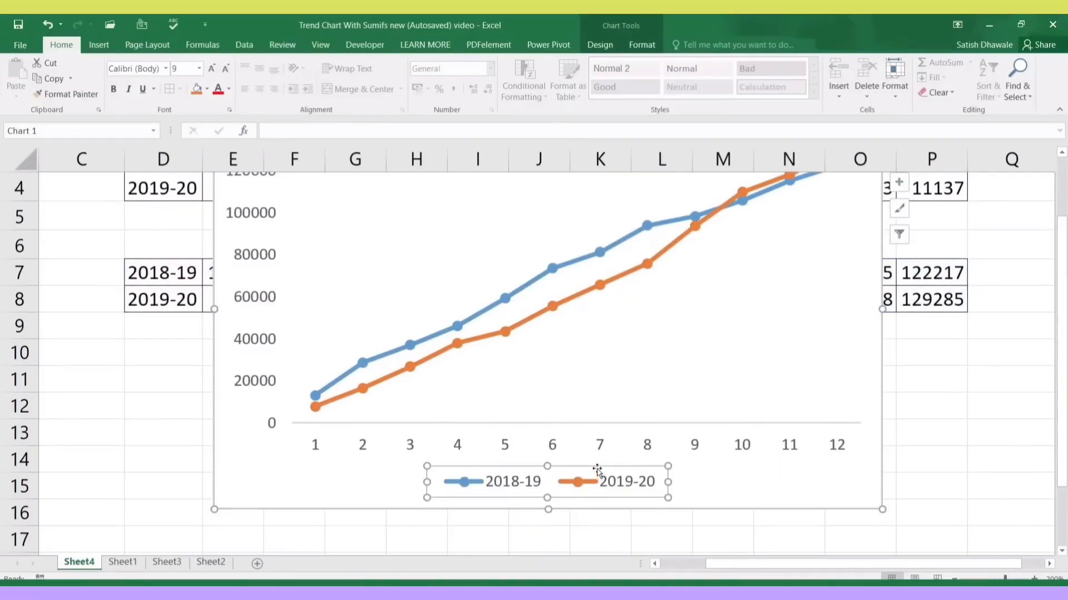
drag(596, 469, 504, 195)
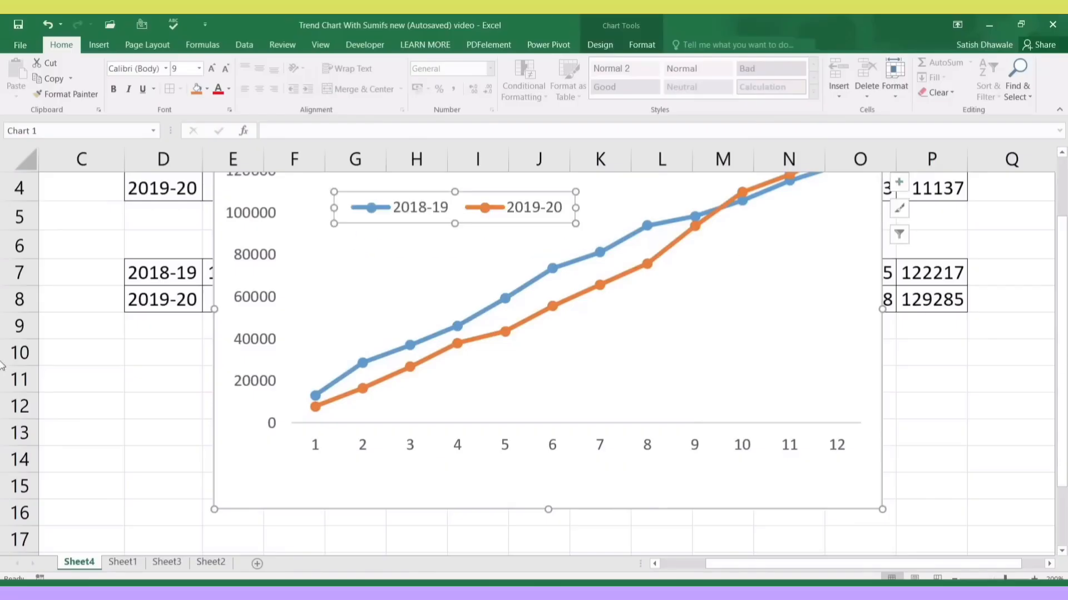
drag(1063, 389, 1063, 333)
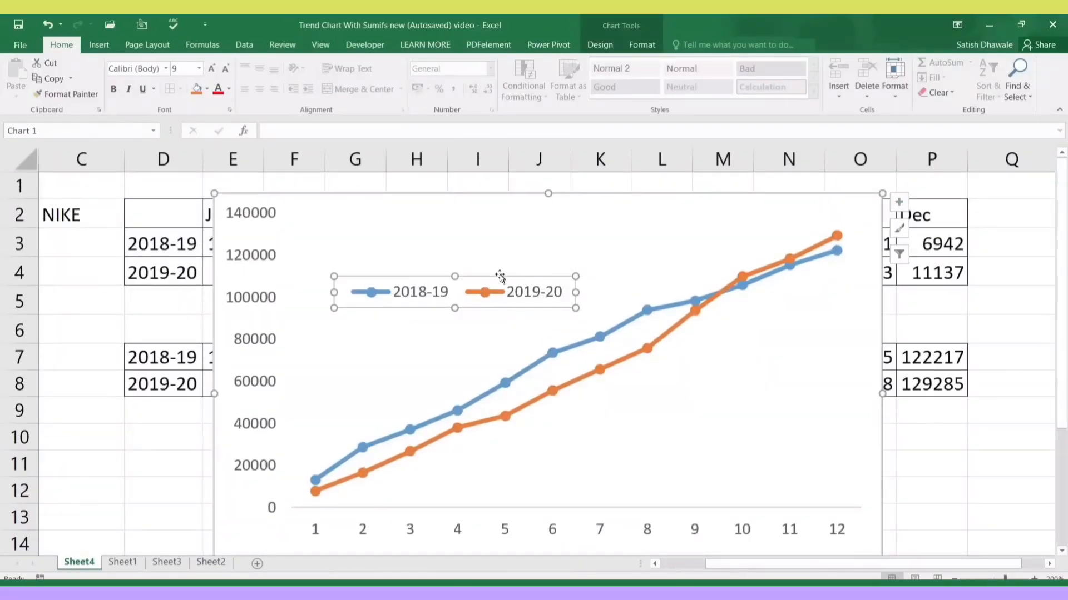
drag(500, 276, 501, 236)
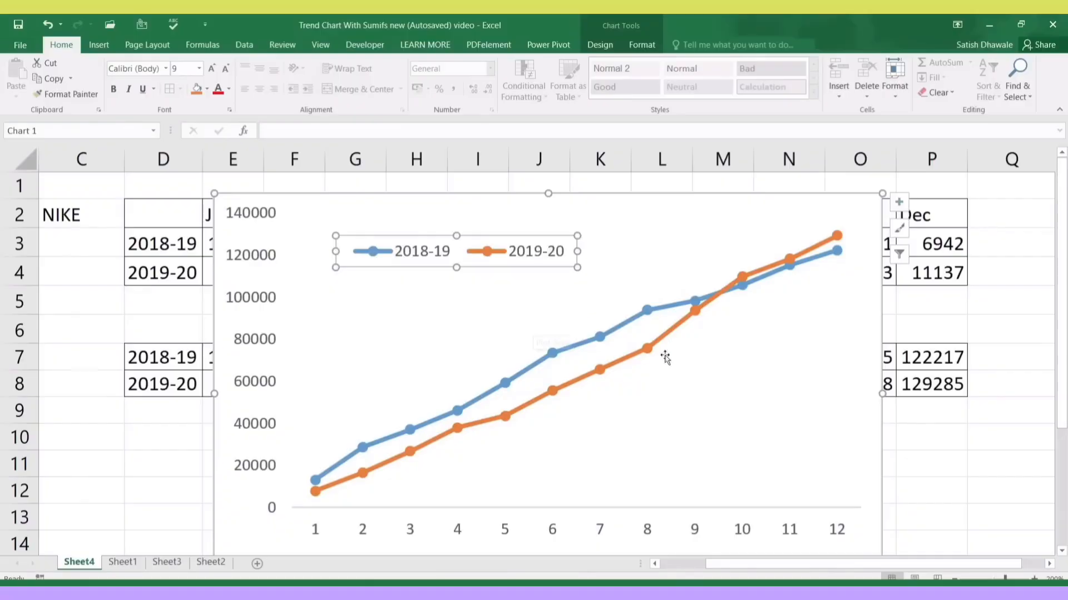
click(622, 493)
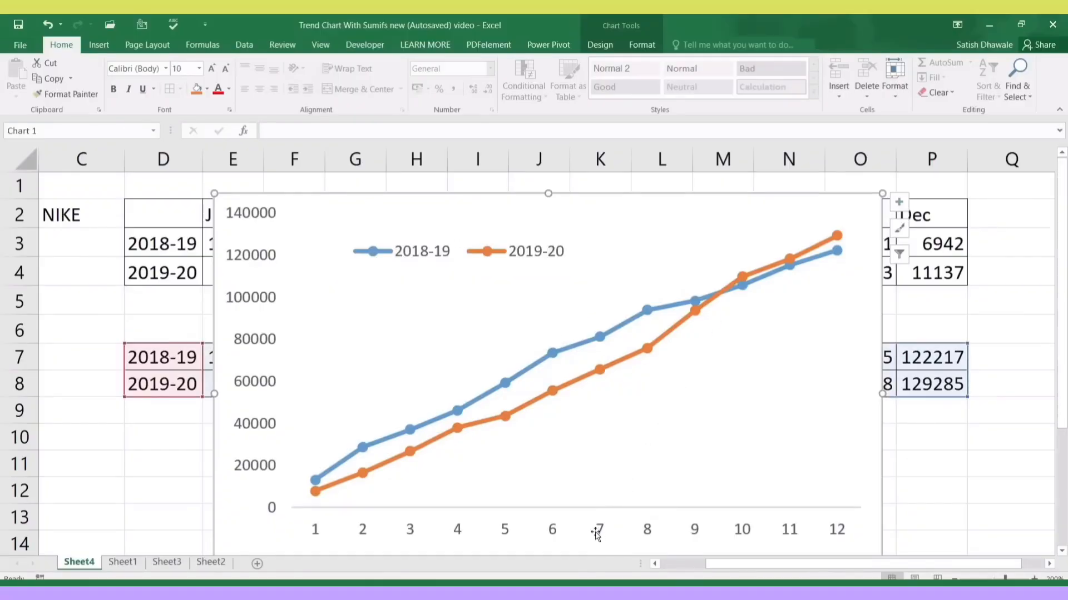
click(606, 536)
click(595, 468)
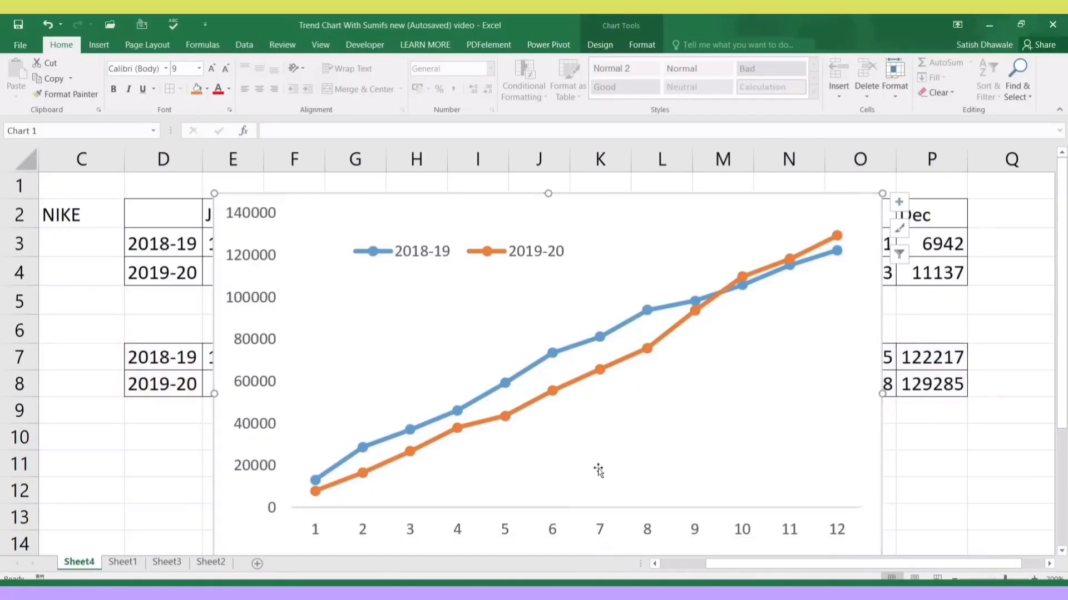
Set the chart's horizontal axis labels to the month headers in E2:P2
right_click(616, 445)
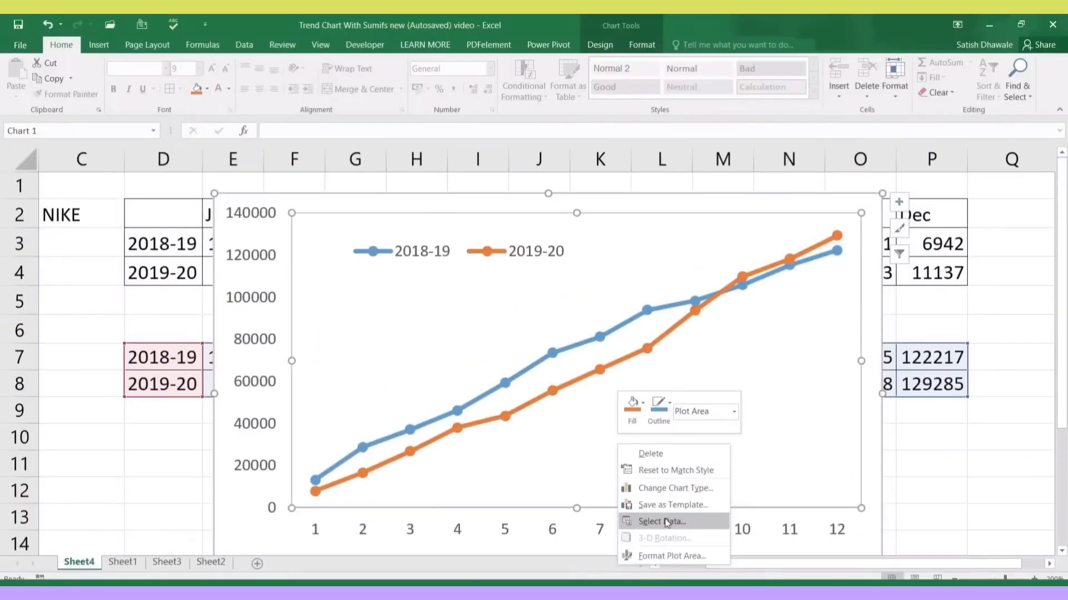
click(667, 522)
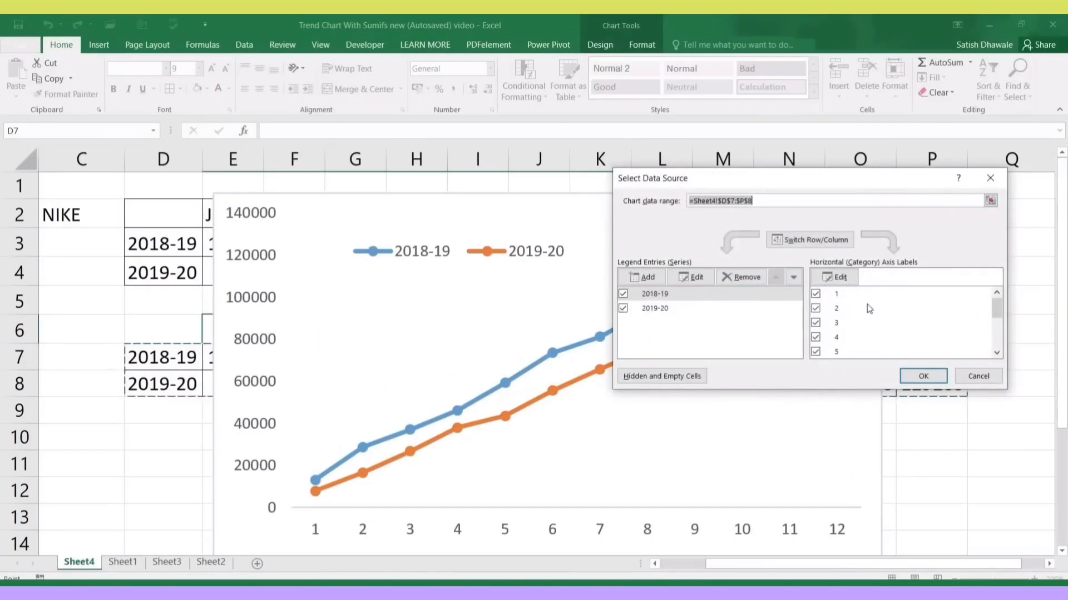
drag(823, 180, 720, 181)
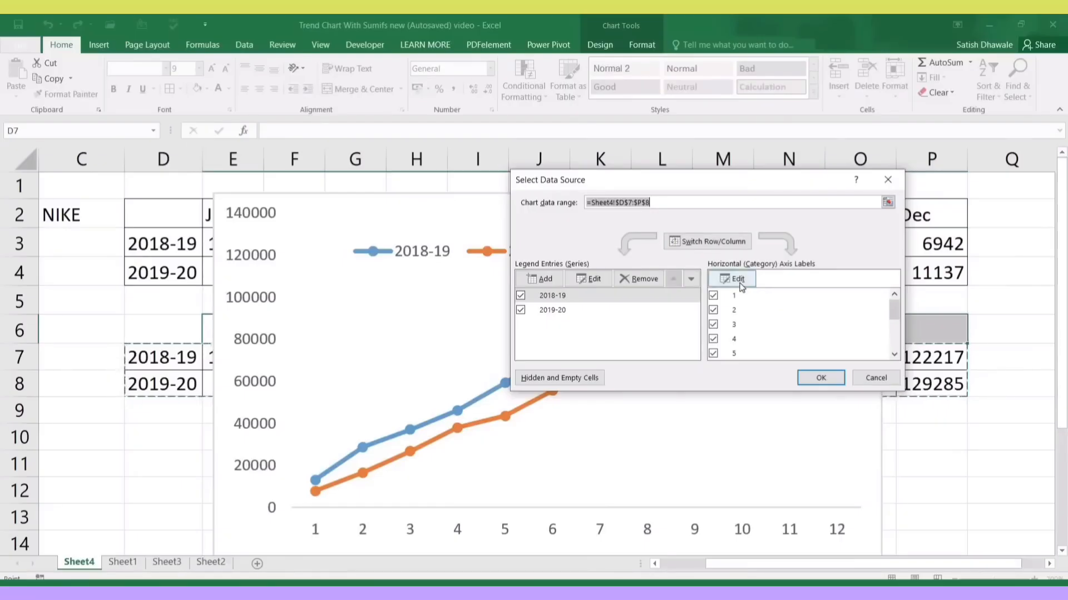
click(738, 279)
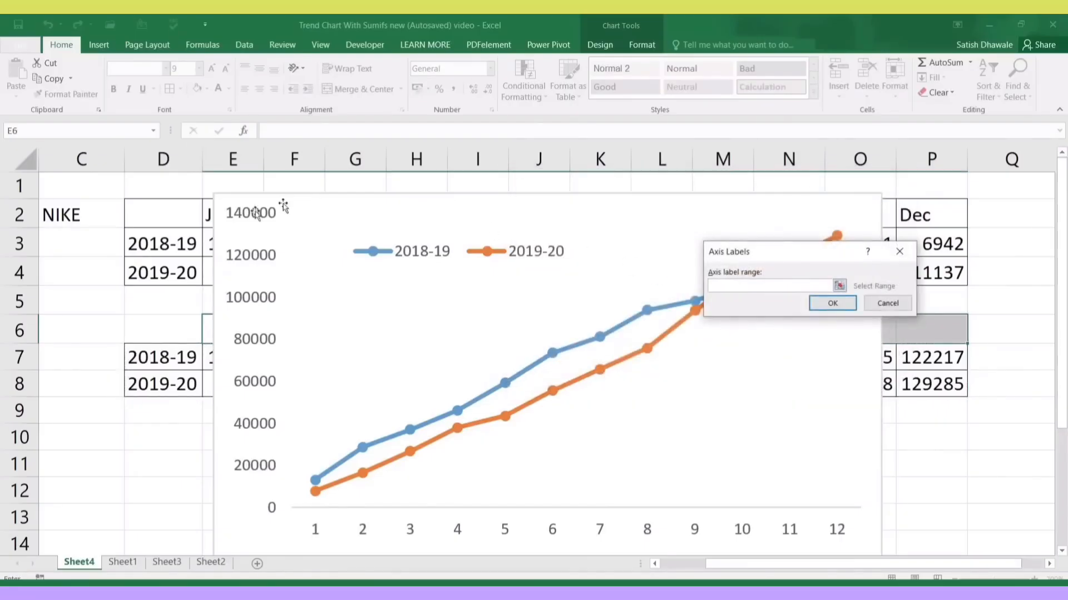
drag(211, 214, 941, 210)
click(888, 303)
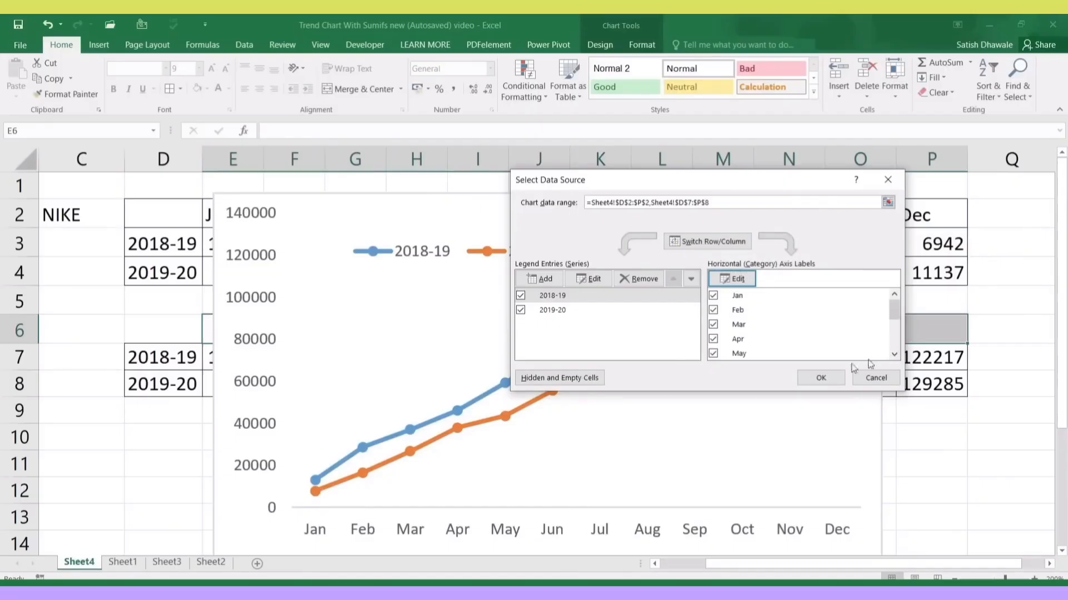
click(828, 377)
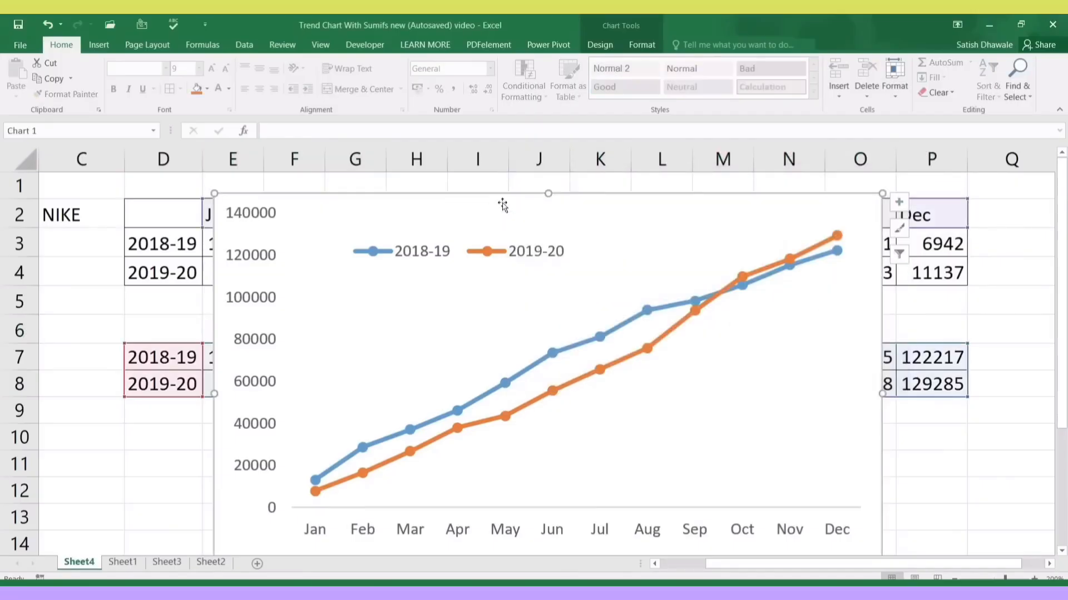
Move the chart down to uncover the month headers and reselect E2:P2 as its horizontal axis label range
drag(500, 205, 512, 267)
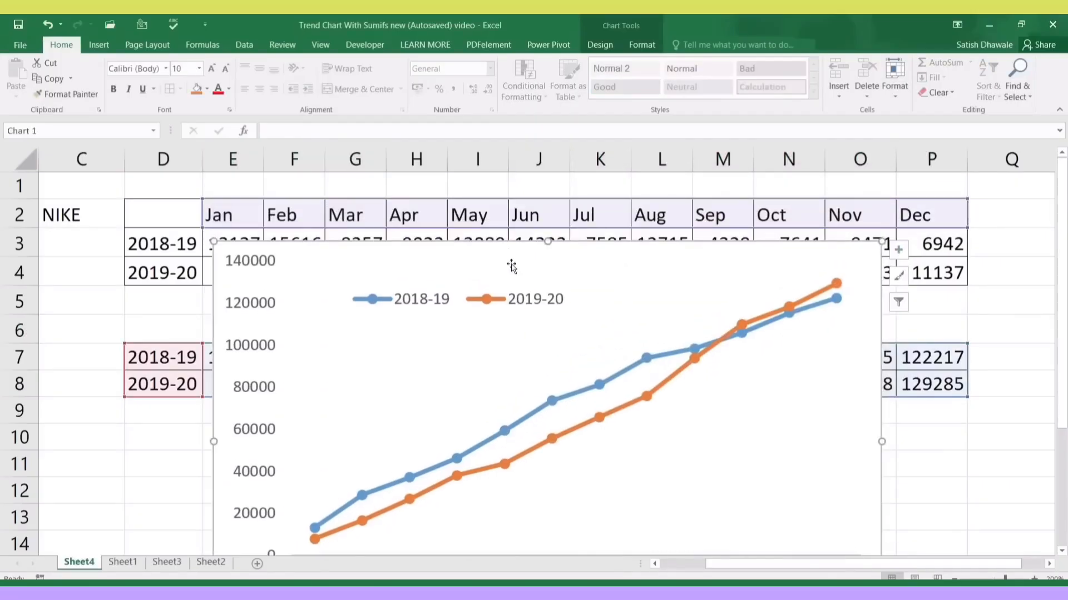
right_click(512, 264)
click(666, 320)
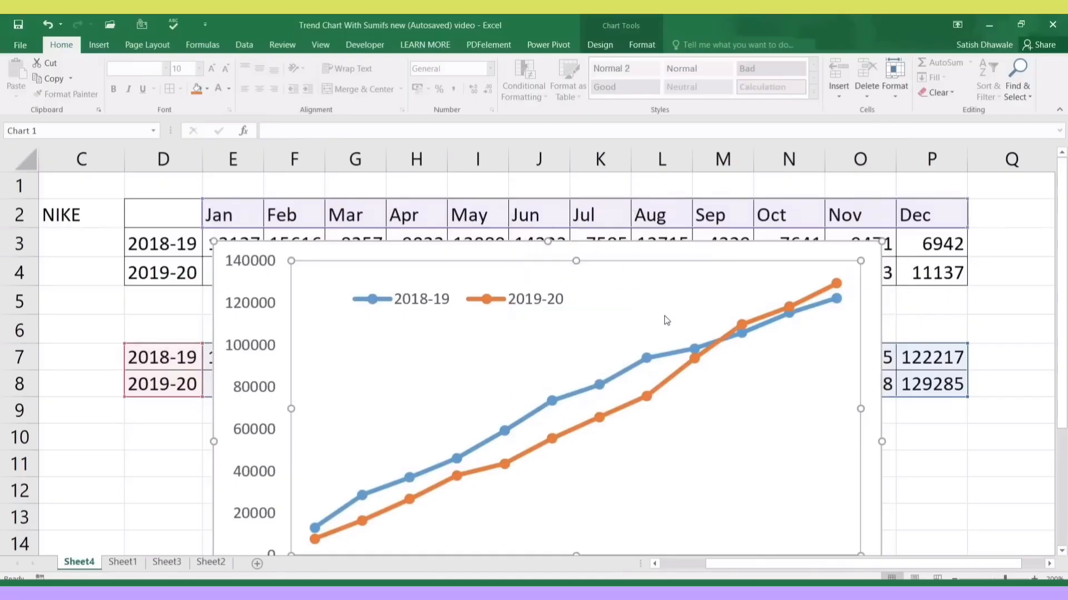
click(733, 280)
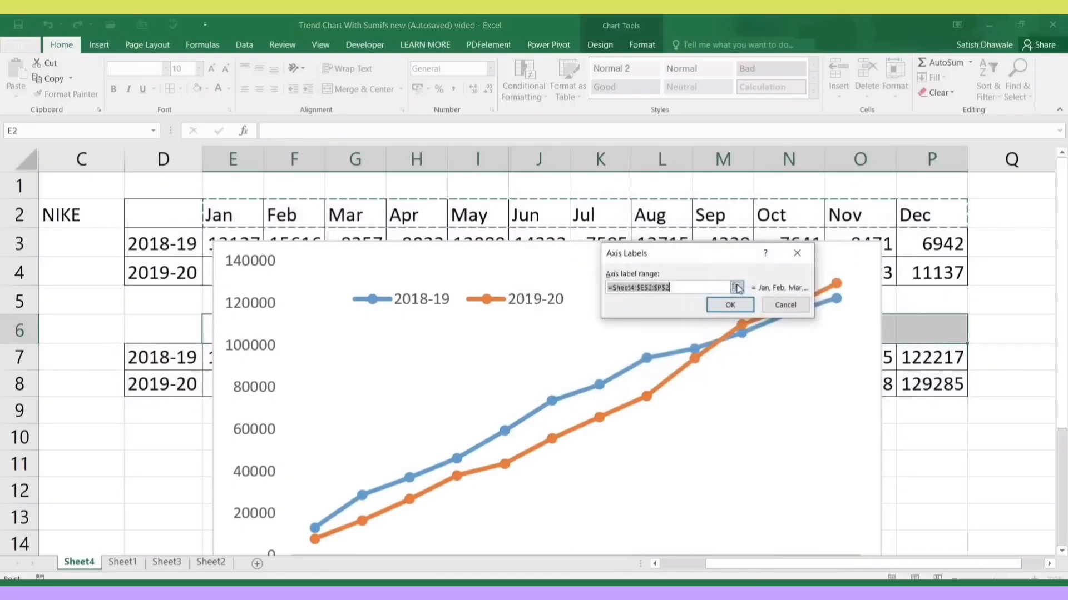
drag(228, 215, 956, 221)
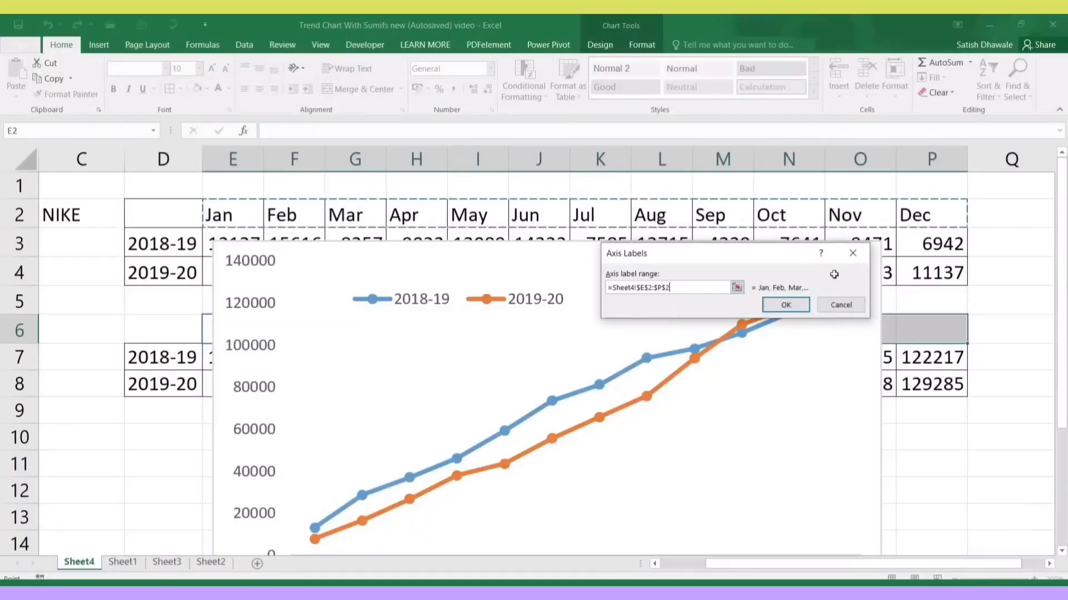
click(786, 307)
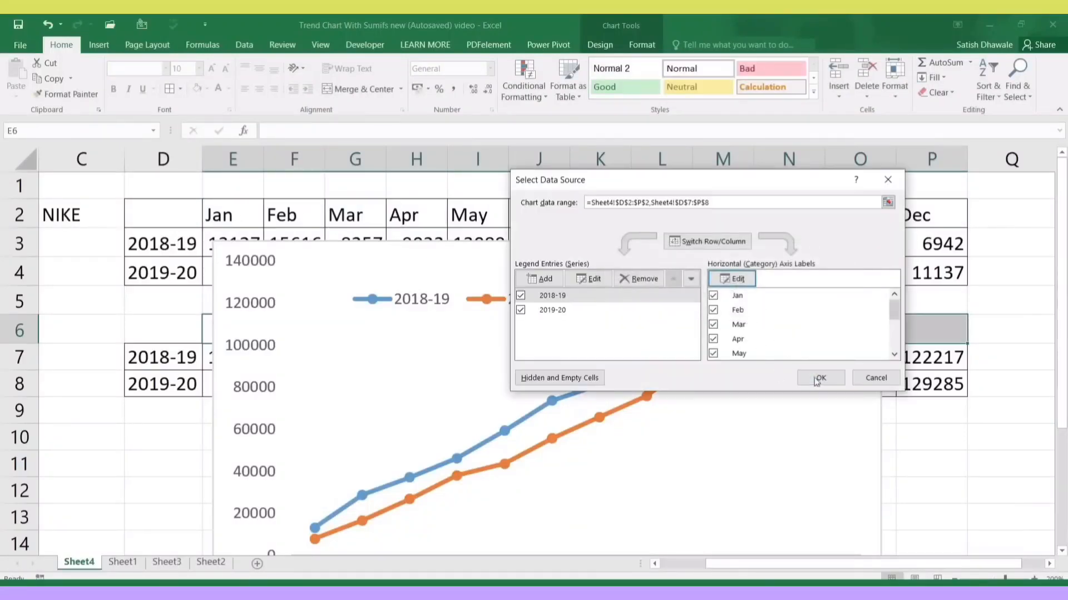
click(819, 378)
drag(1065, 348, 1065, 384)
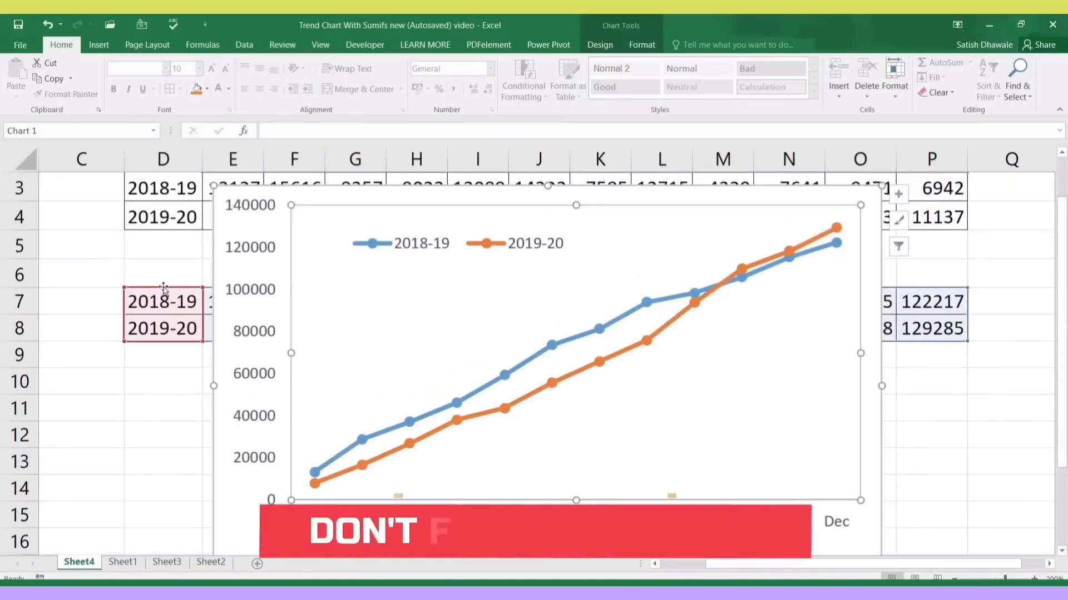
click(211, 275)
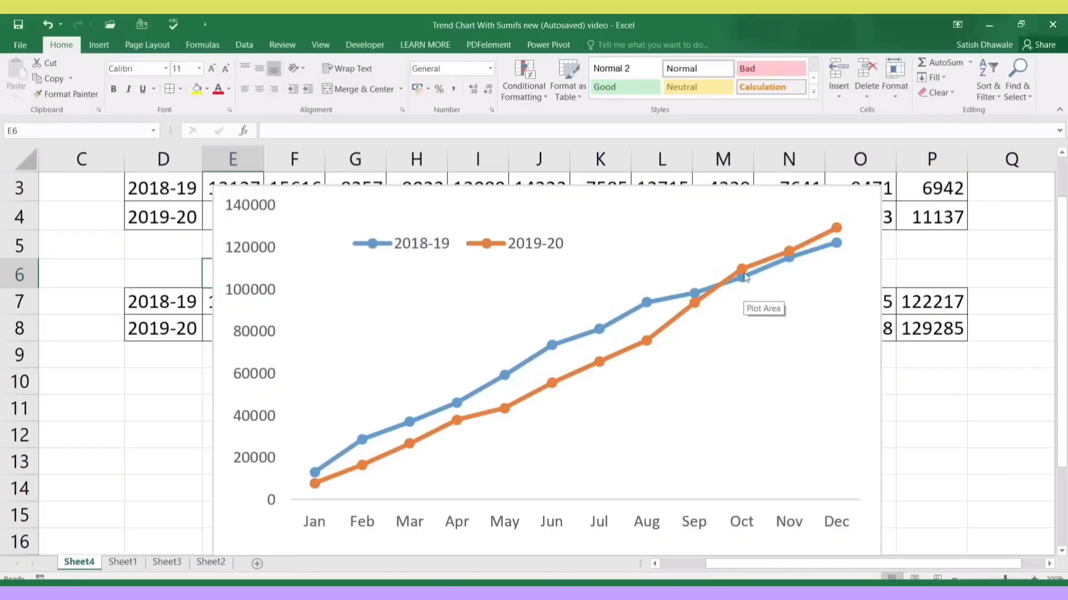
click(743, 213)
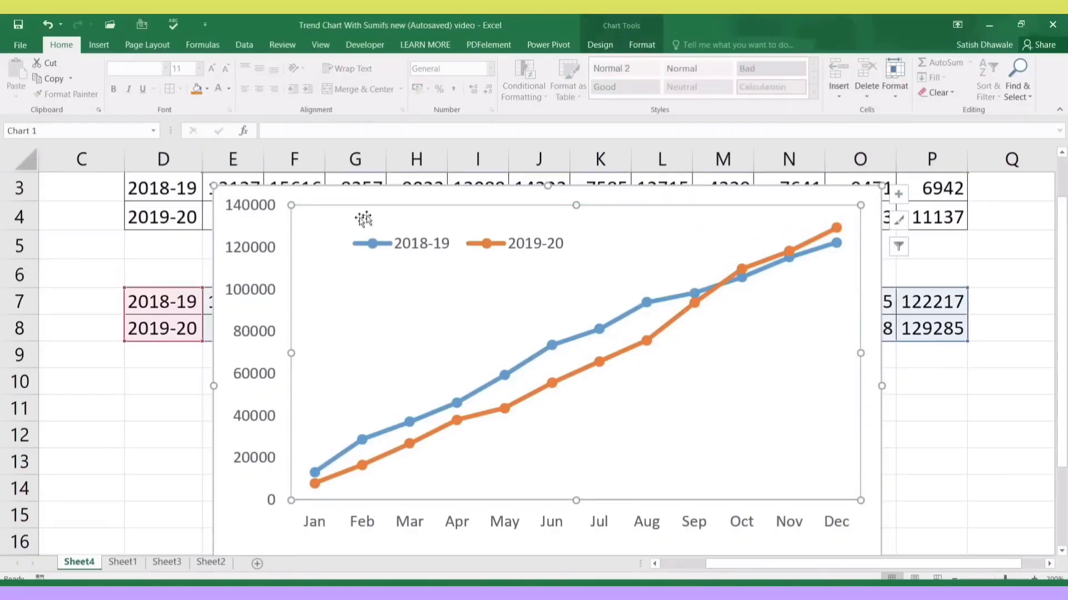
click(282, 227)
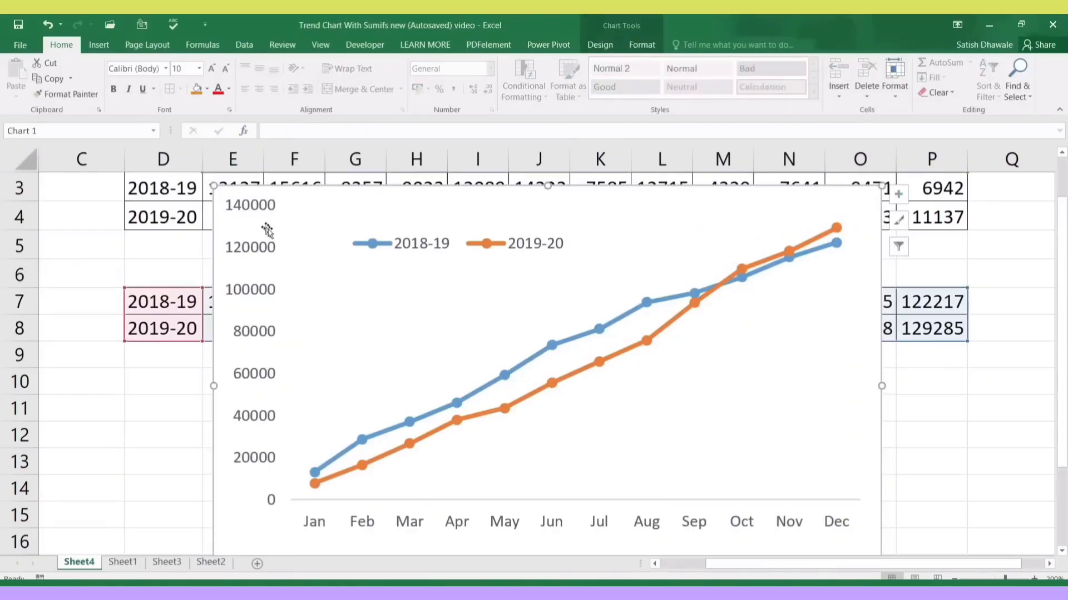
Draw a rounded rectangle about 2.63 cm wide and 0.59 cm high above the chart legend
click(102, 269)
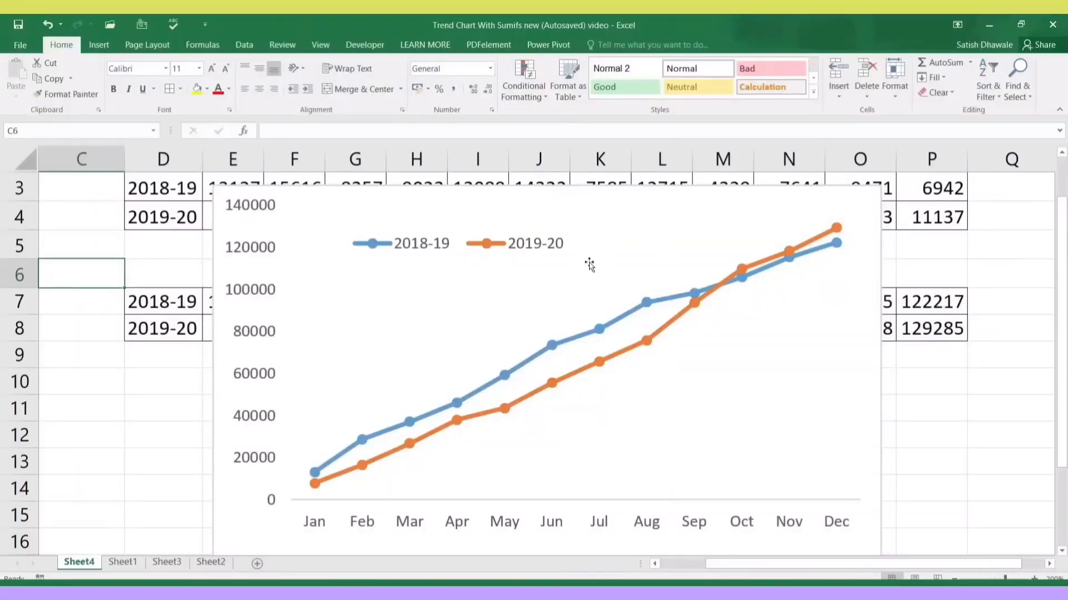
click(97, 48)
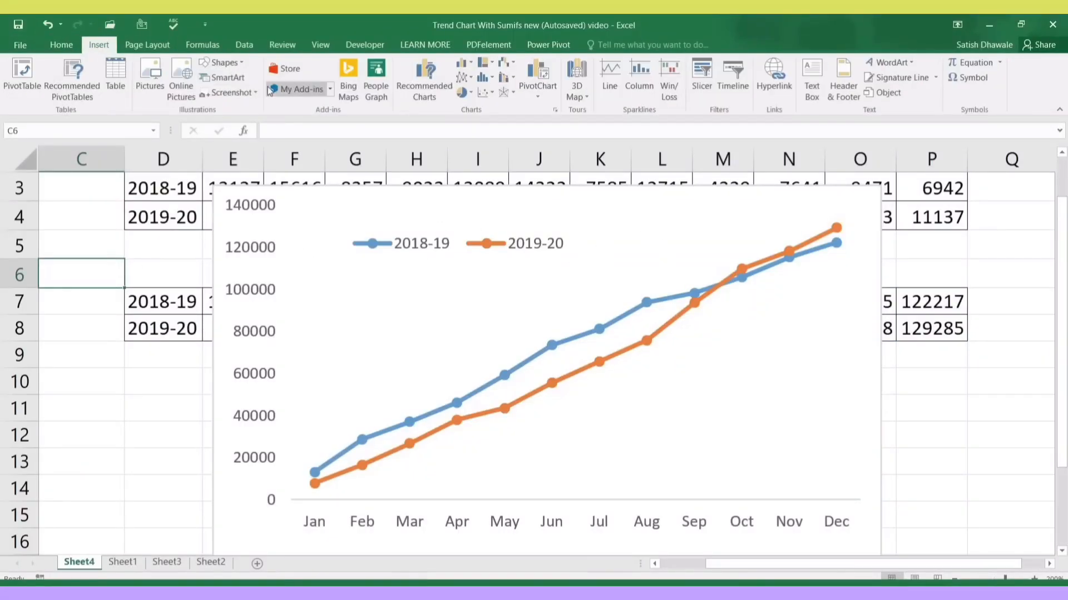
click(222, 62)
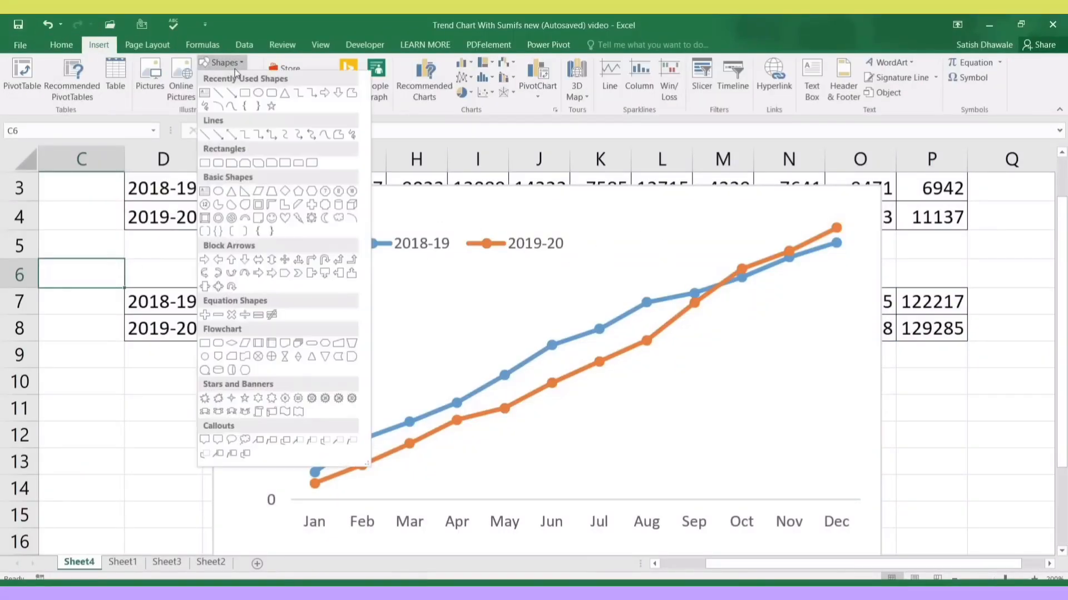
click(218, 163)
drag(385, 195, 525, 227)
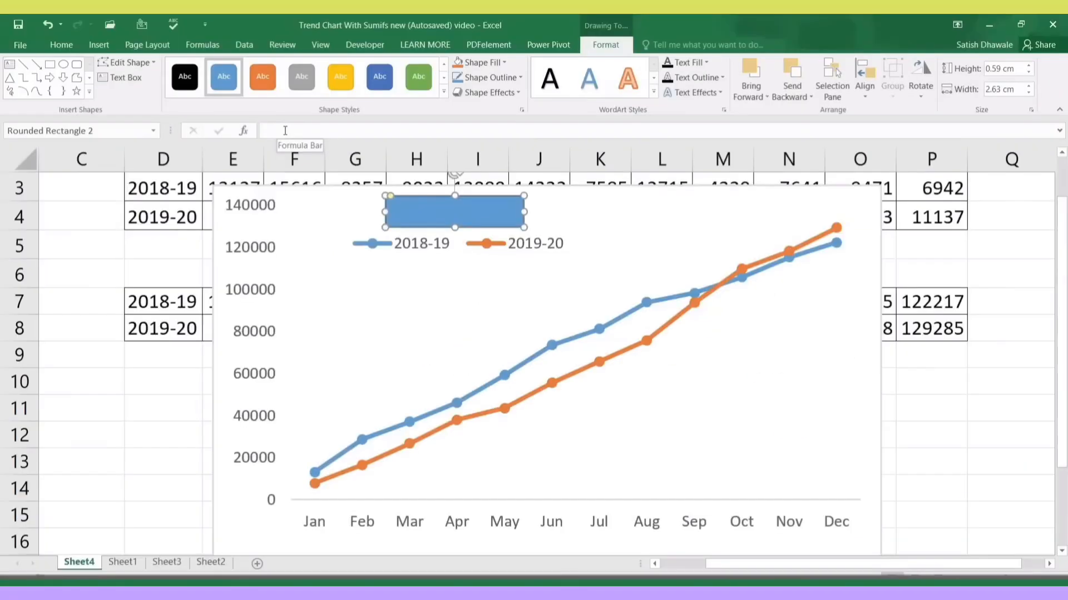
Link the rounded rectangle's text to the brand cell with the formula =$C$2
click(285, 130)
text(=)
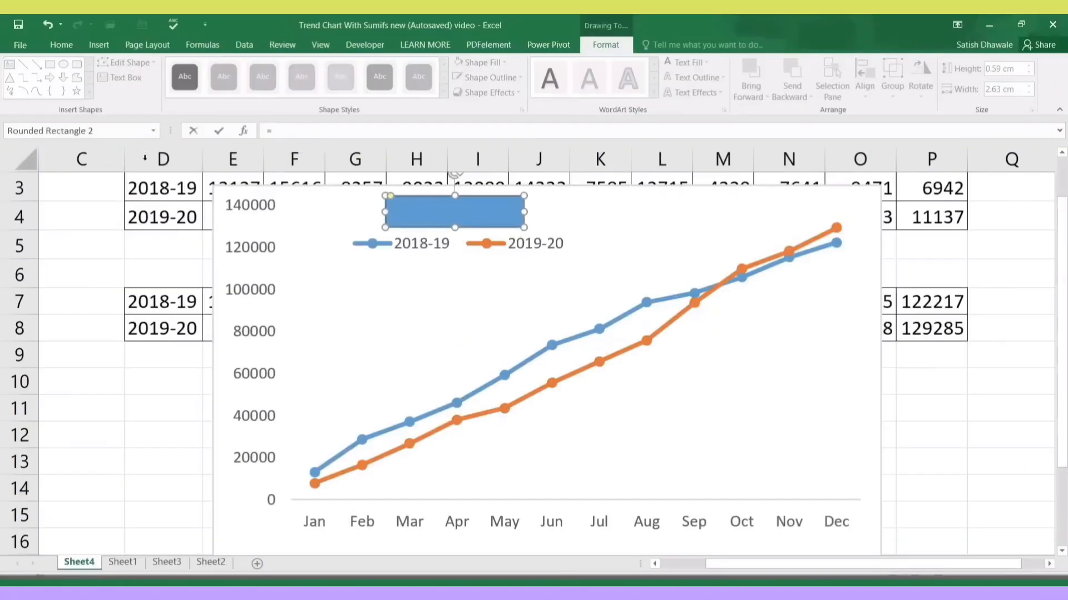
click(64, 188)
key(Up)
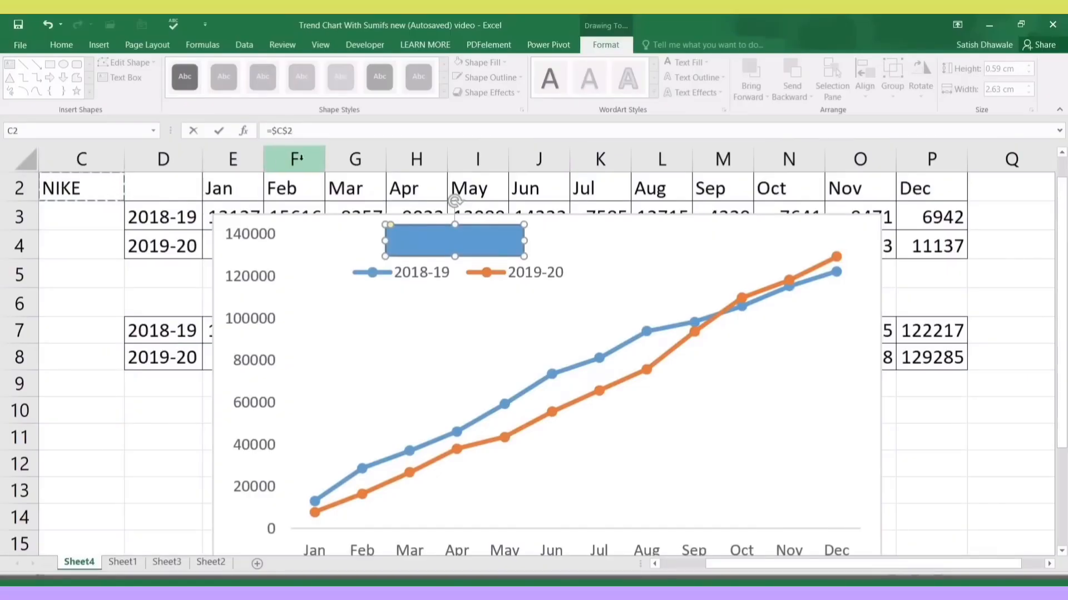
key(Return)
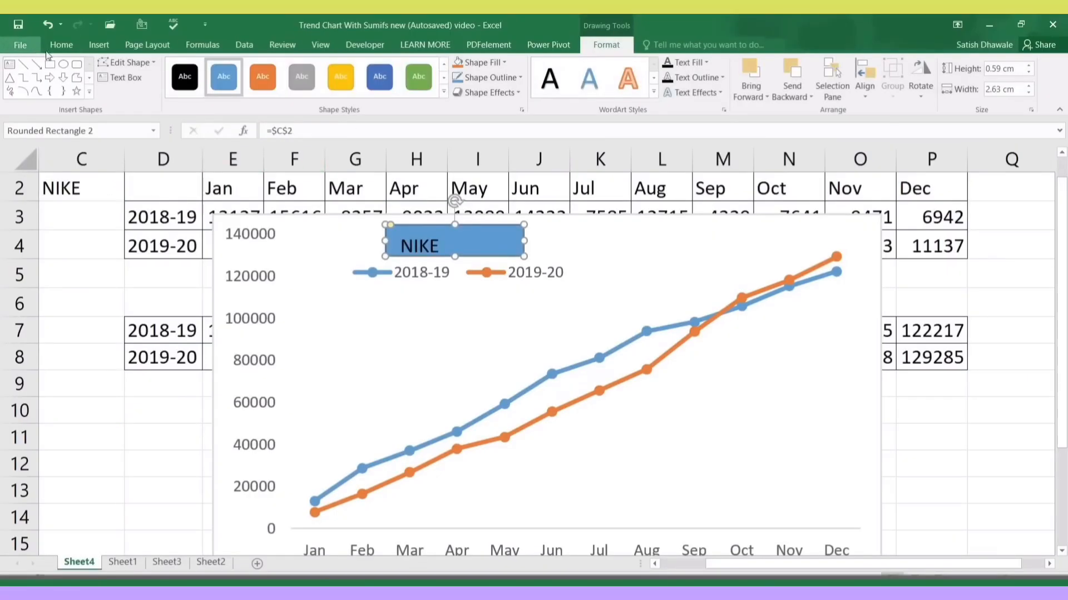
Centre the brand label's text vertically and horizontally and narrow the shape to about 2.39 cm
click(59, 45)
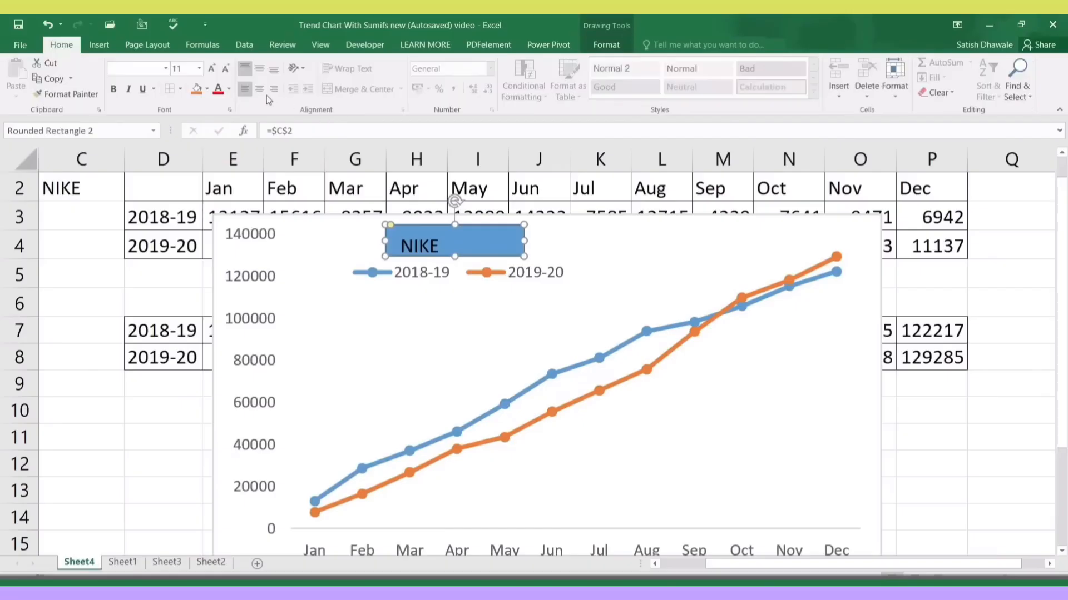
click(259, 67)
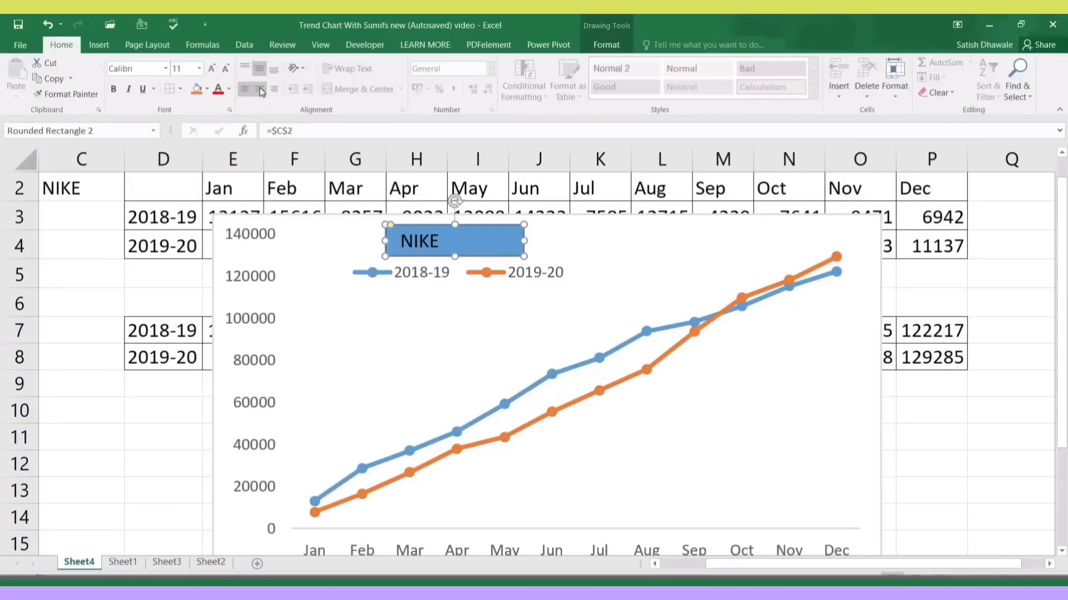
click(259, 89)
drag(524, 240, 512, 241)
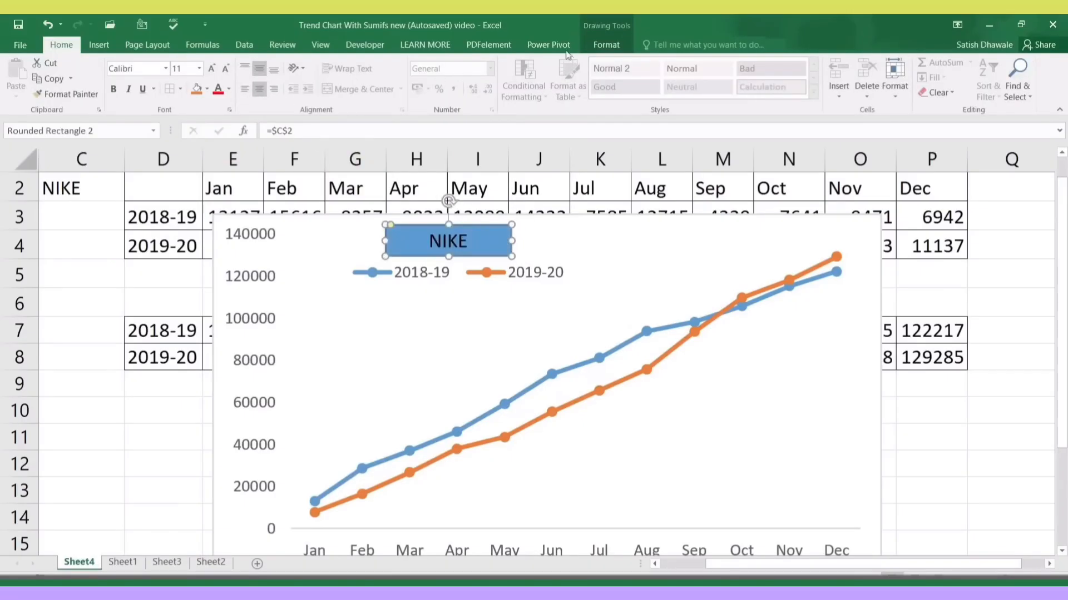
Give the brand label a darker blue style with a gradient, shadow and white text, and deselect it
click(605, 45)
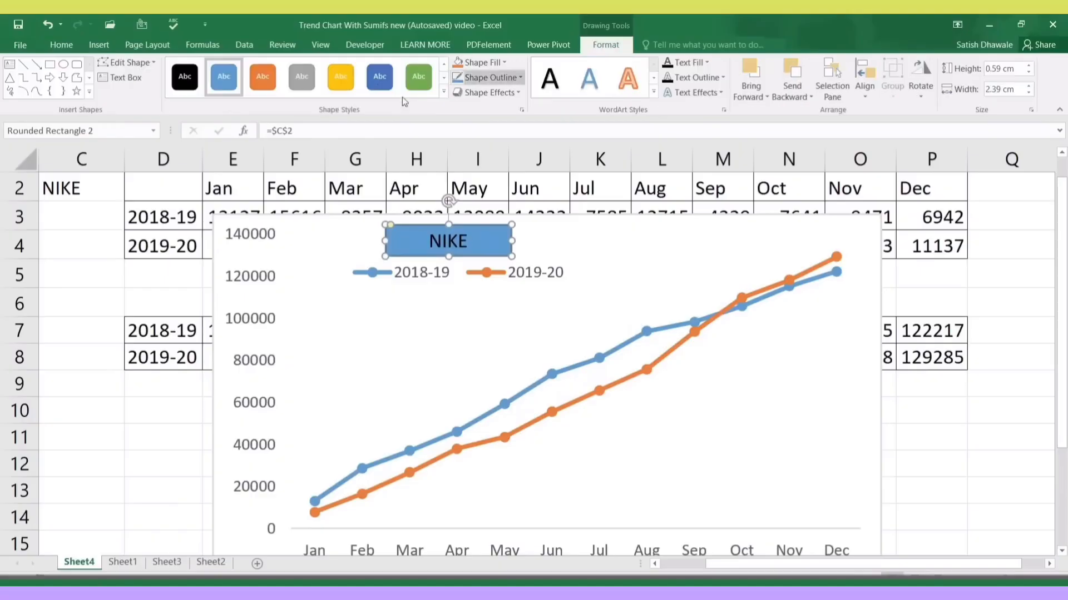
click(378, 78)
click(491, 63)
click(491, 63)
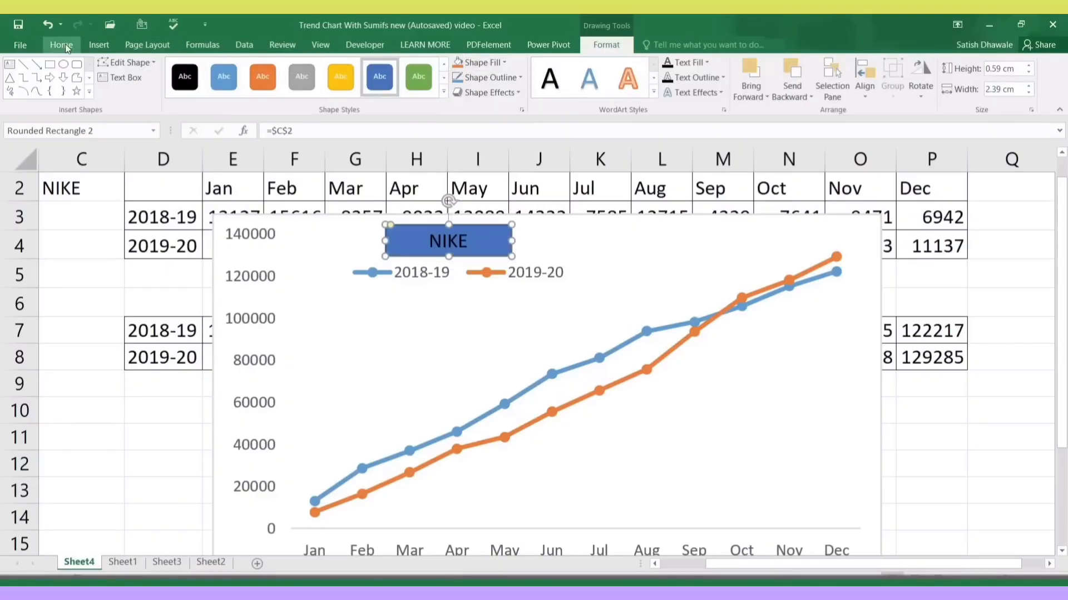
click(61, 44)
click(228, 89)
click(222, 146)
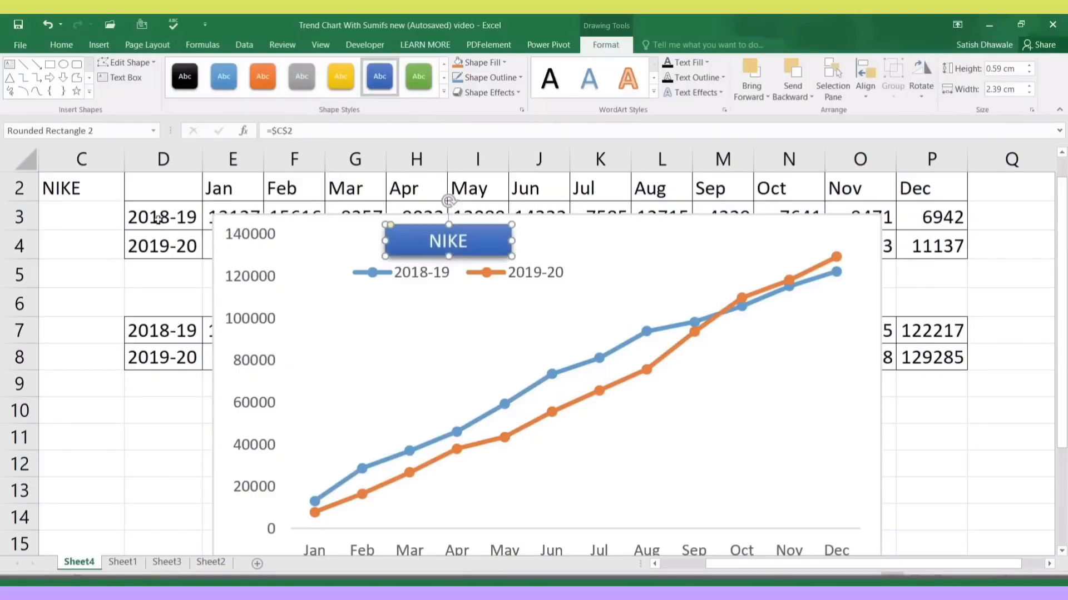
key(Escape)
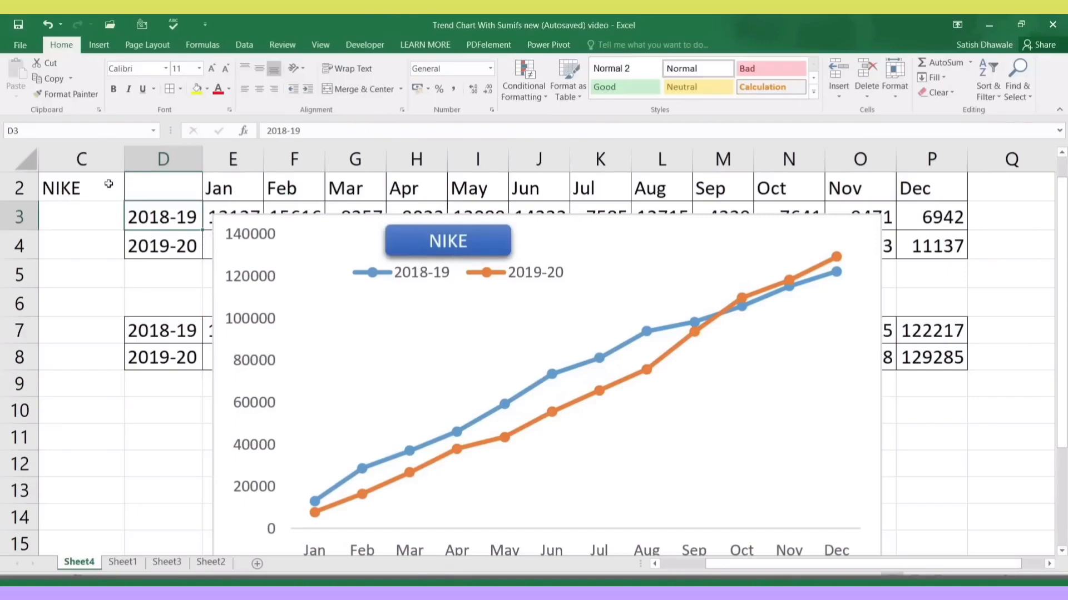
Test the chart by switching the brand in C2 to PUMA, ADIDAS, REEBOK and MAX AIR in turn
click(92, 190)
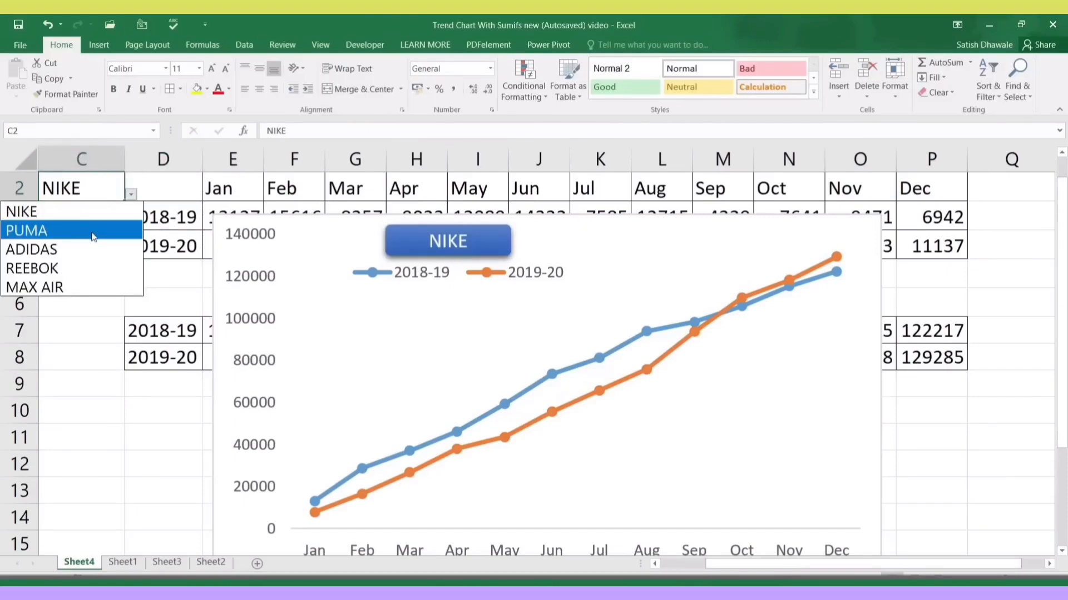
click(91, 232)
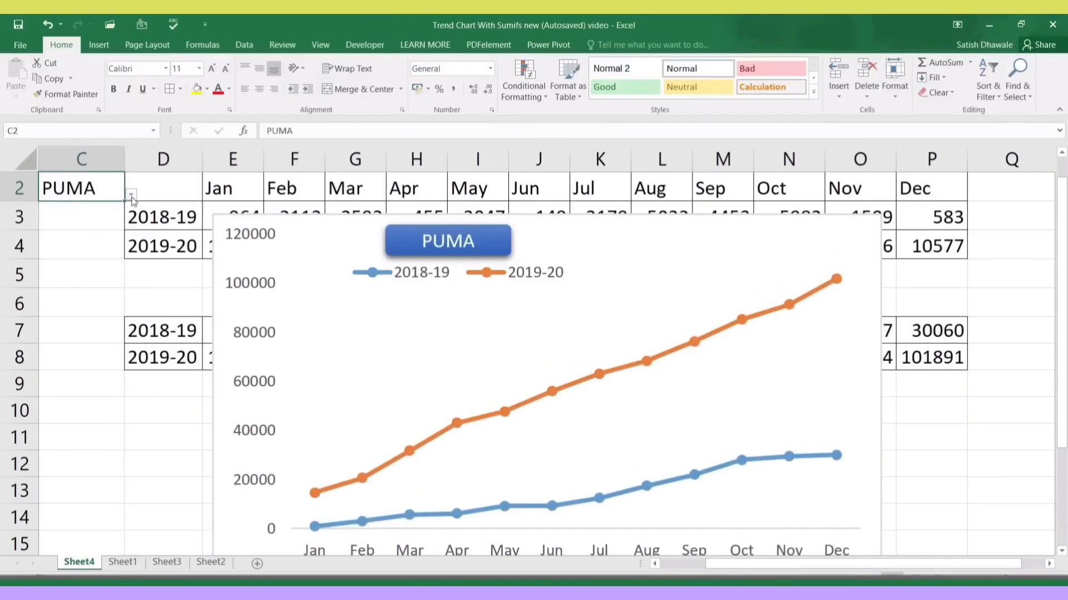
click(130, 194)
click(90, 255)
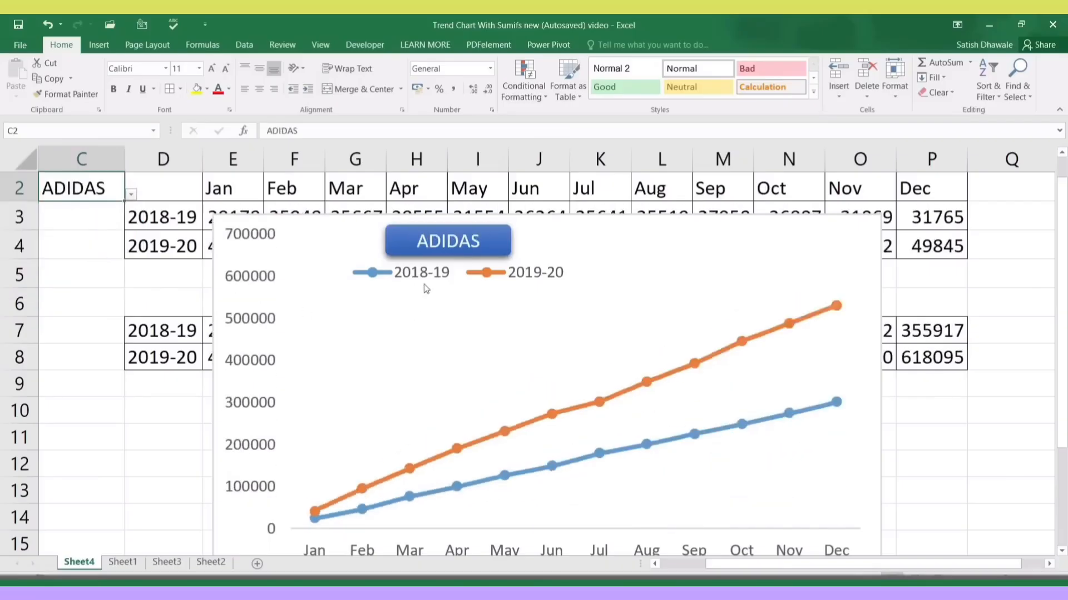
click(130, 194)
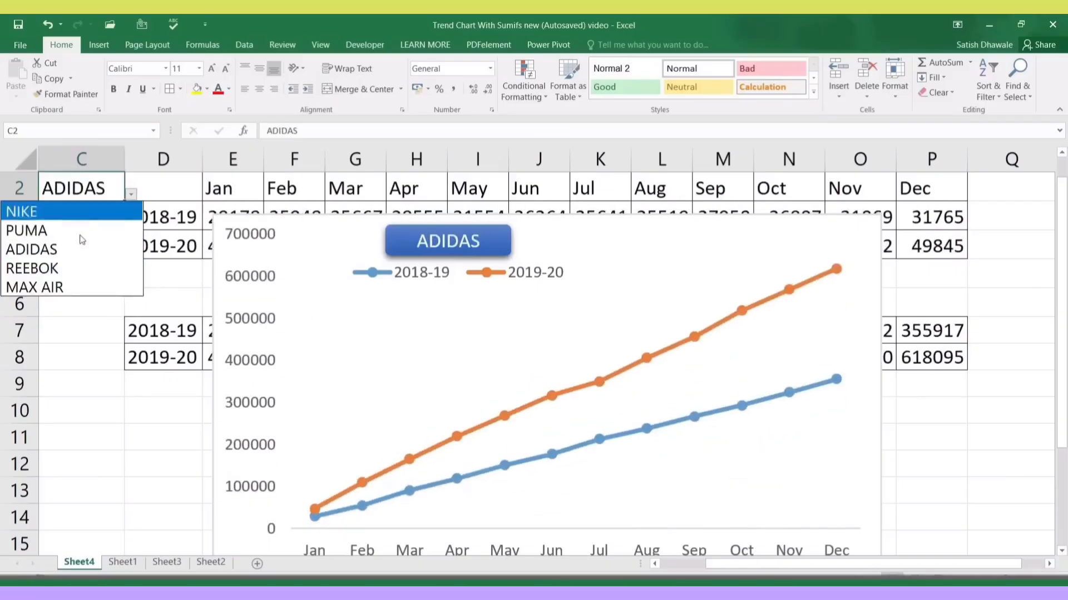
click(69, 267)
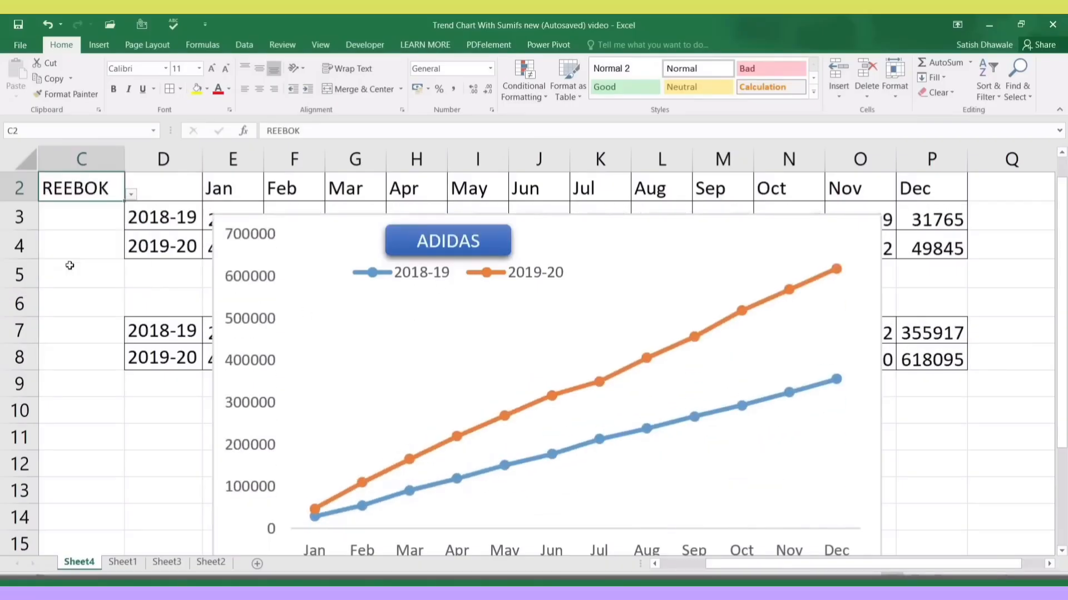
click(130, 194)
click(87, 286)
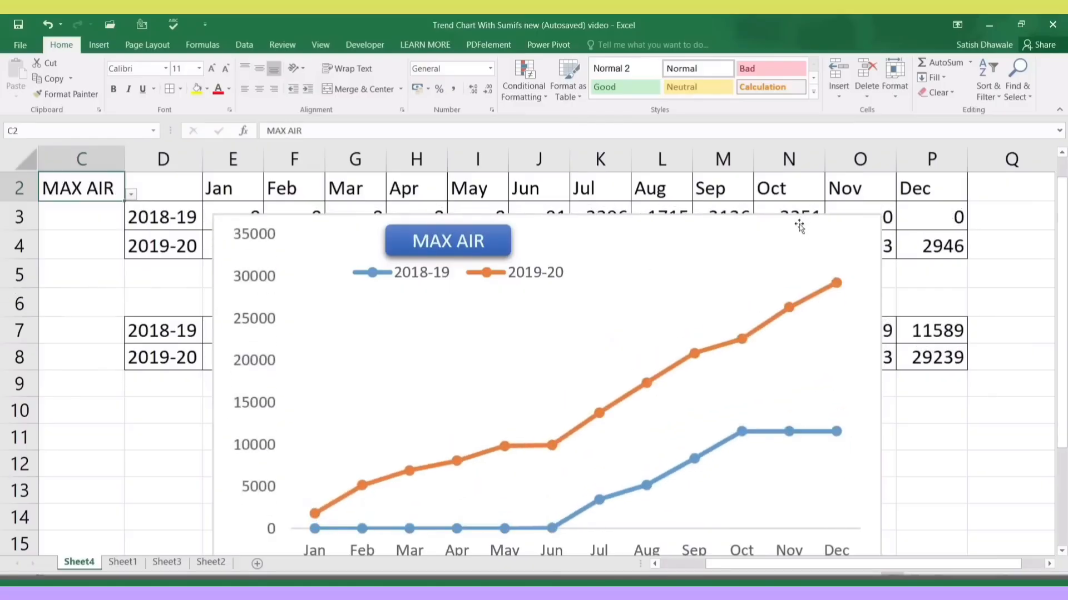
Move the chart up over the month header row and place the brand label back above its legend
drag(796, 219, 796, 182)
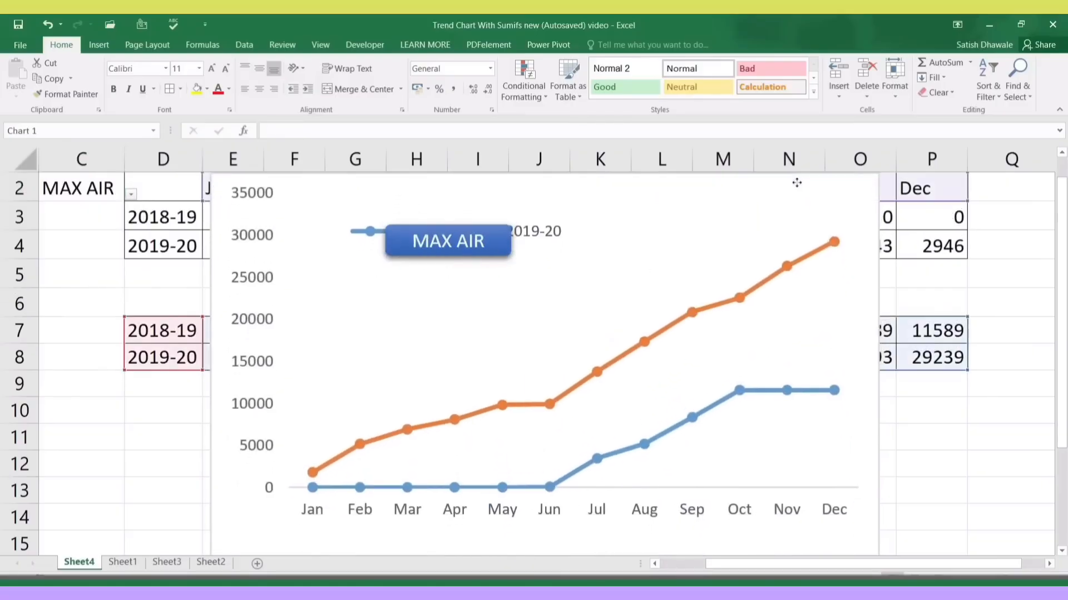
click(456, 228)
drag(463, 226, 447, 186)
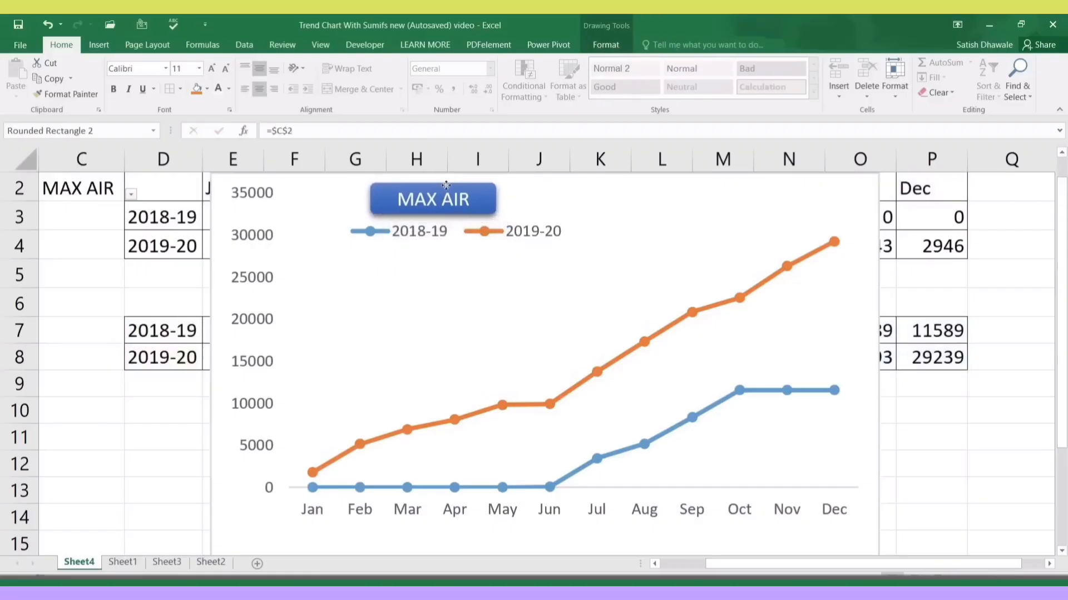
Choose ADIDAS as the brand in C2 and deselect the label shape
click(131, 195)
click(78, 248)
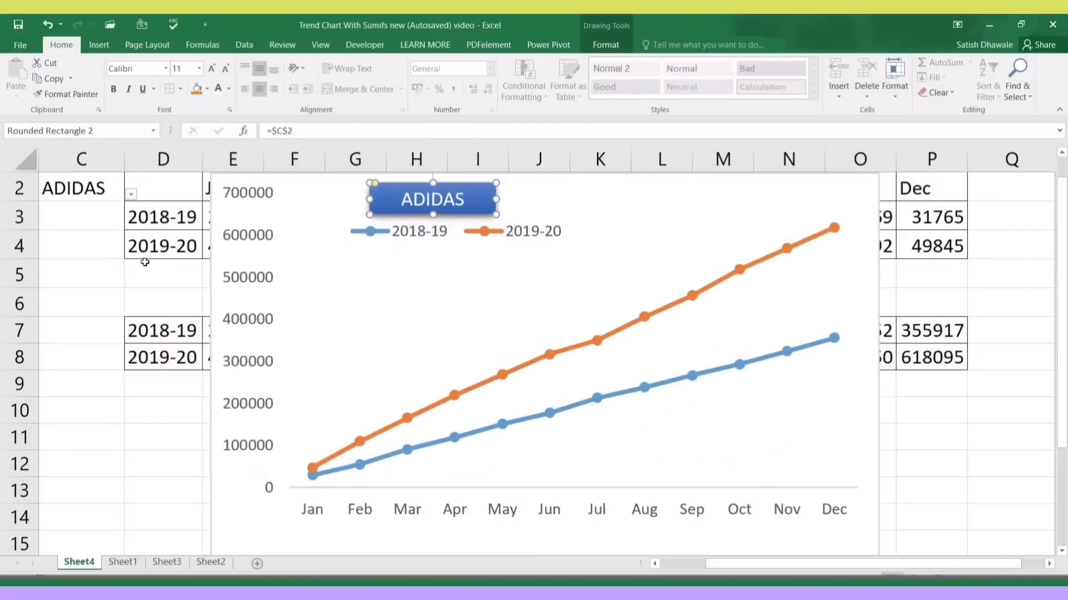
click(75, 357)
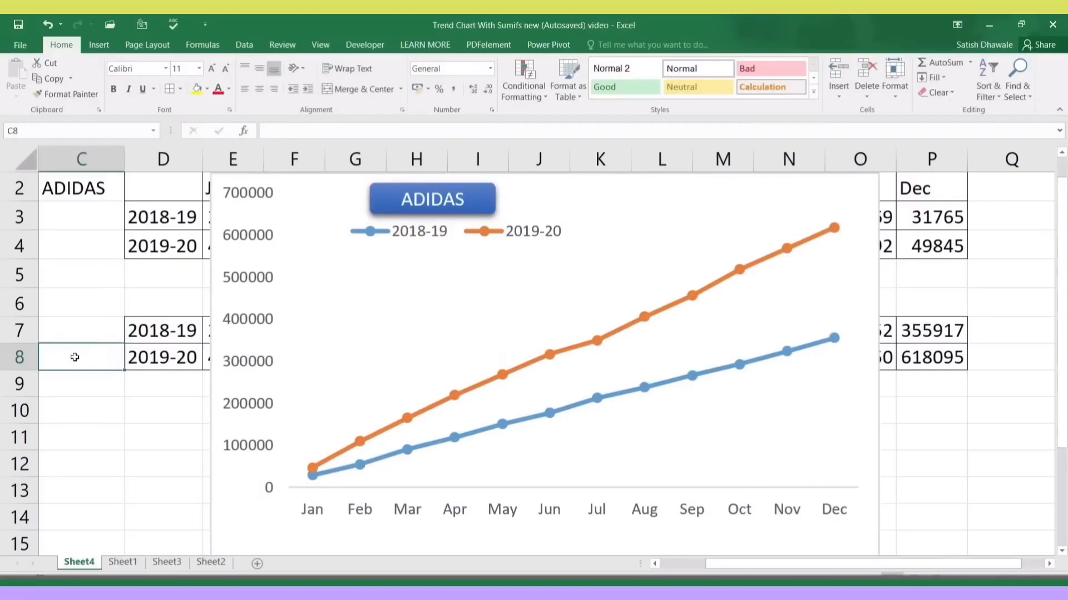